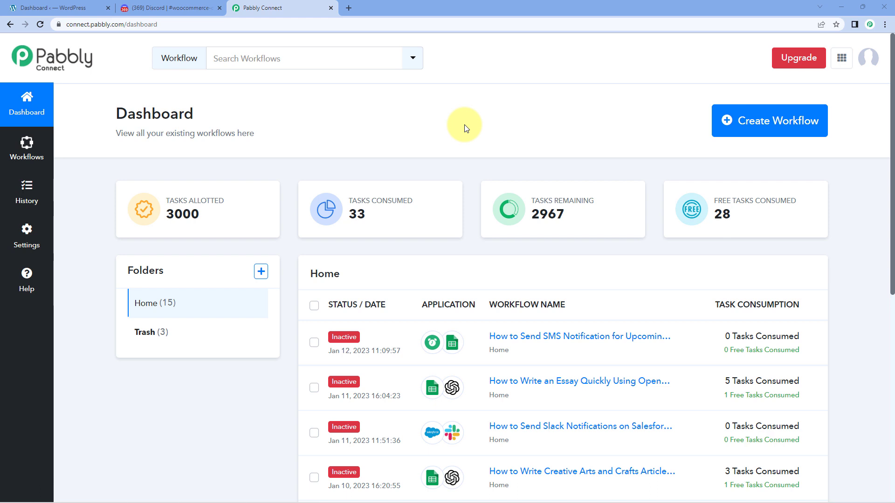
Create a new workflow named 'WooCommerce to Discord'.
{"action": "left_click", "coordinate": [769, 130]}
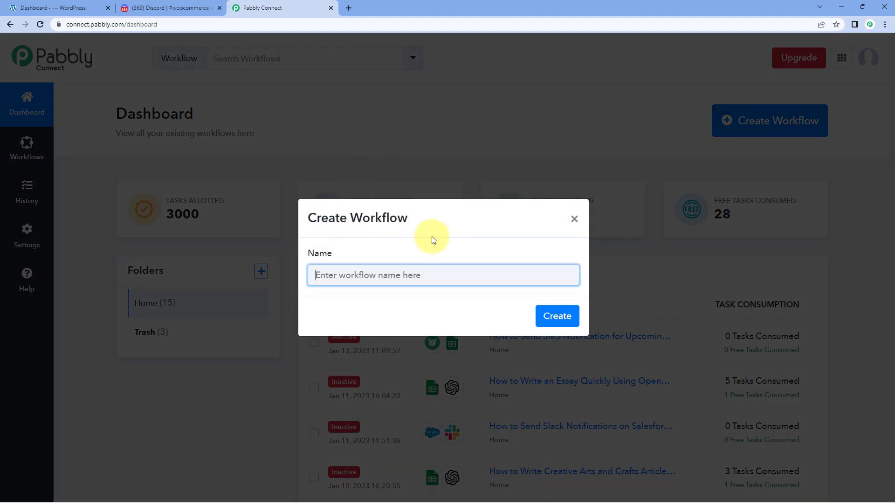
{"action": "type", "text": "WooCommerce to Discord"}
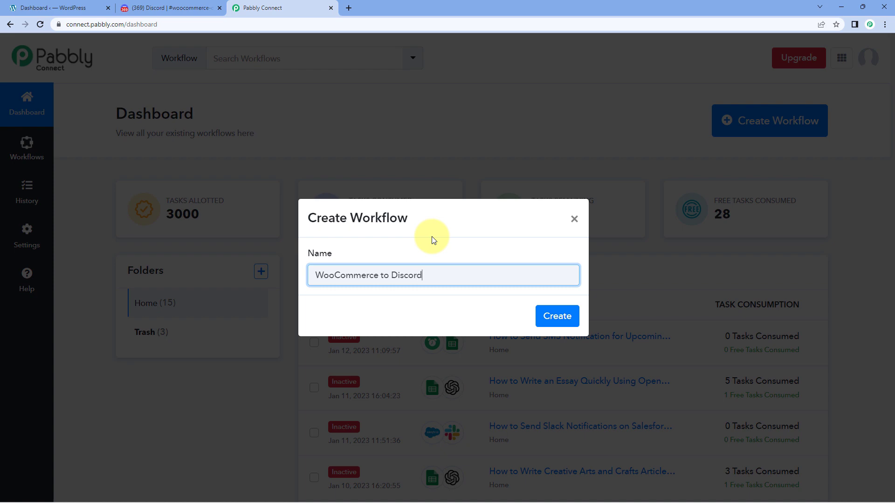
{"action": "left_click", "coordinate": [568, 314]}
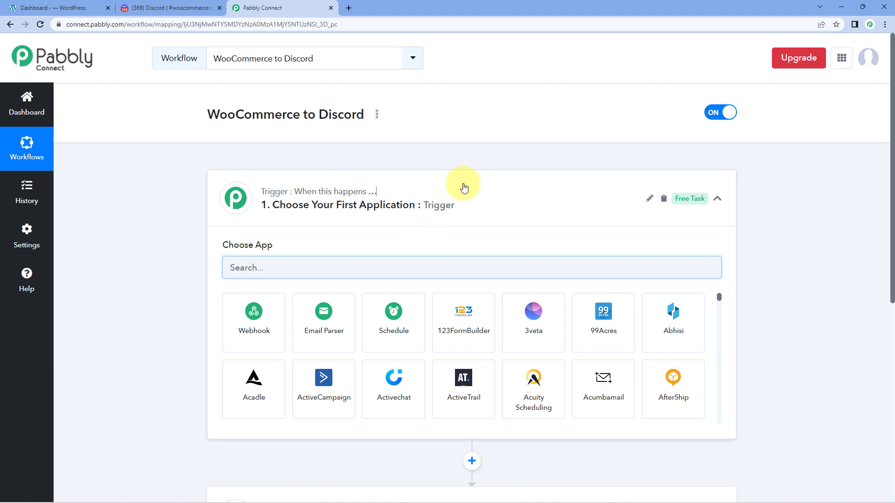
Expand the Trigger step so its Choose App grid appears.
{"action": "left_click", "coordinate": [463, 187]}
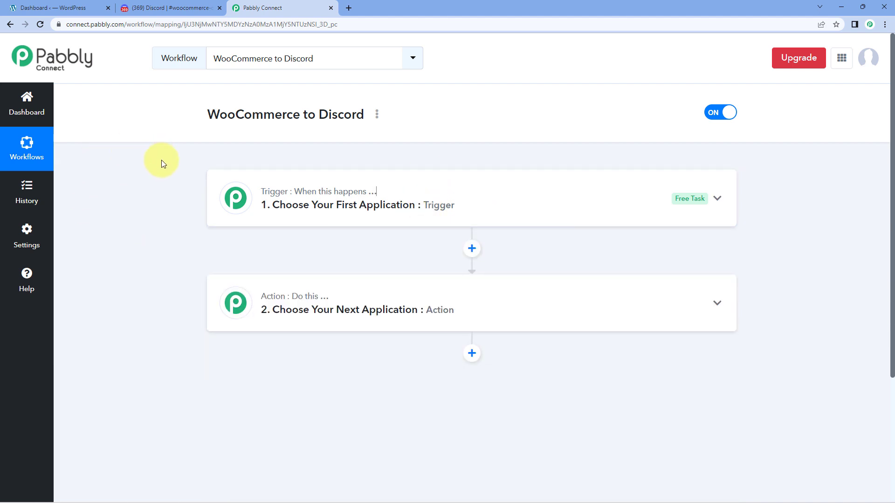
{"action": "scroll", "coordinate": [161, 160], "scroll_direction": "down", "scroll_amount": 1}
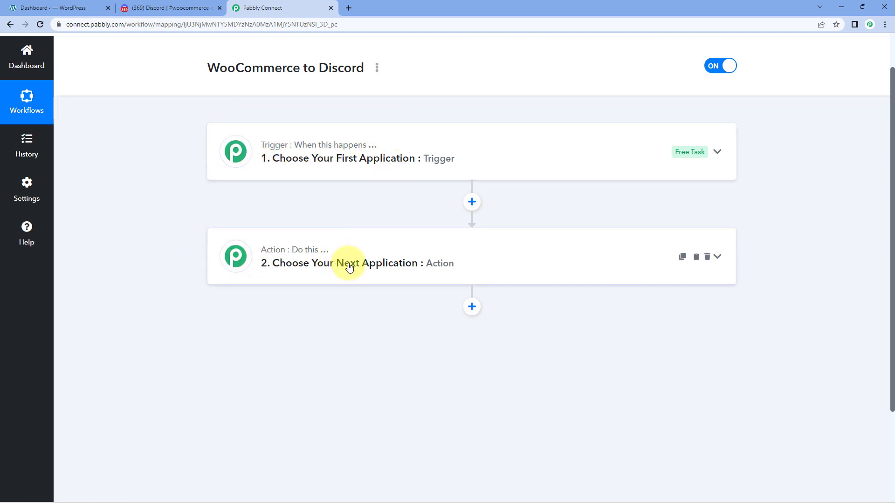
{"action": "left_click", "coordinate": [434, 138]}
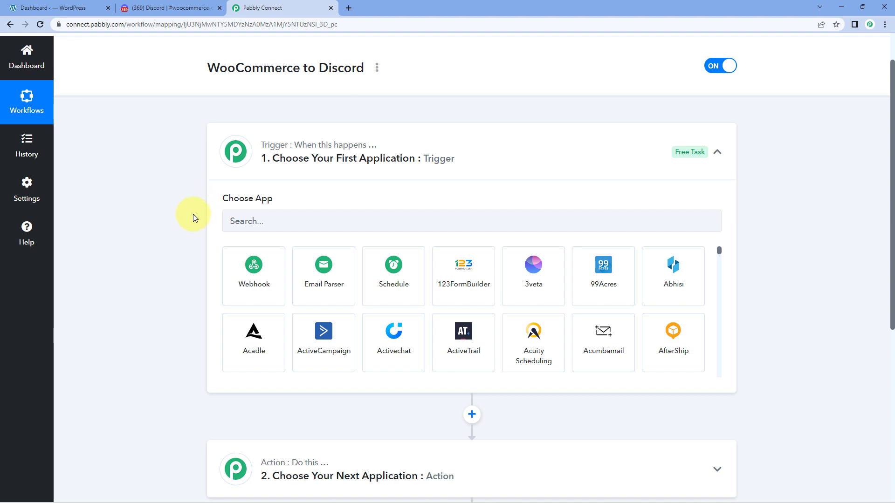
Set the trigger to the WooCommerce app with the New Order Created event.
{"action": "left_click", "coordinate": [272, 223]}
{"action": "type", "text": "WooComme"}
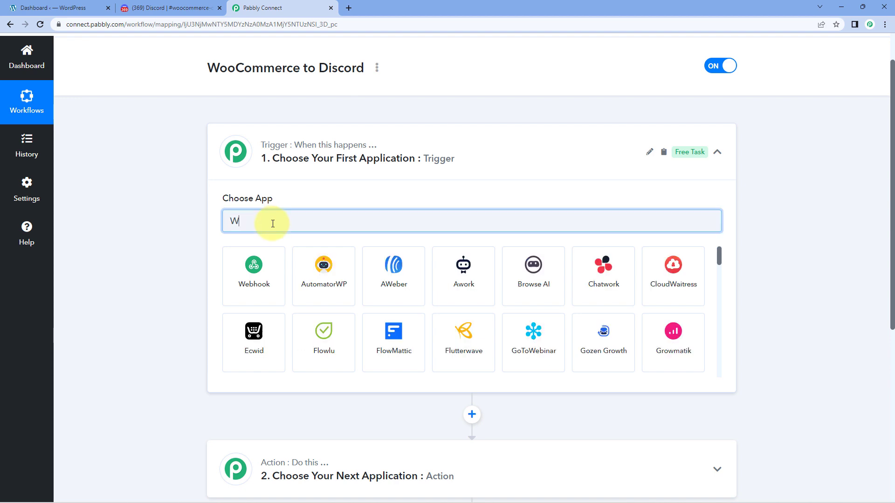
{"action": "type", "text": "rce"}
{"action": "left_click", "coordinate": [258, 285]}
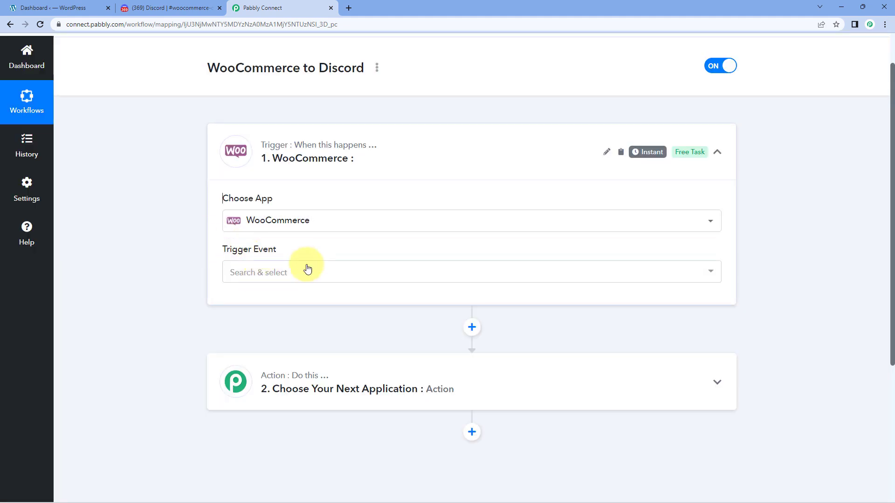
{"action": "left_click", "coordinate": [307, 269]}
{"action": "scroll", "coordinate": [172, 267], "scroll_direction": "down", "scroll_amount": 1}
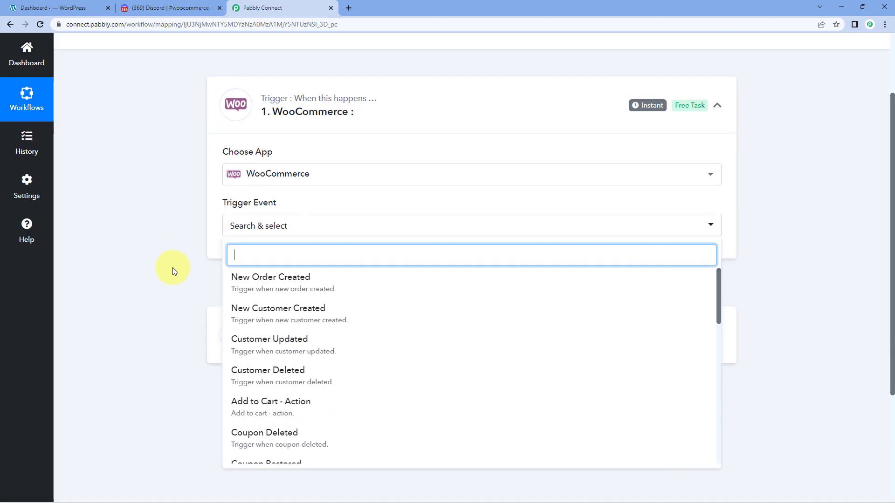
{"action": "left_click", "coordinate": [343, 282]}
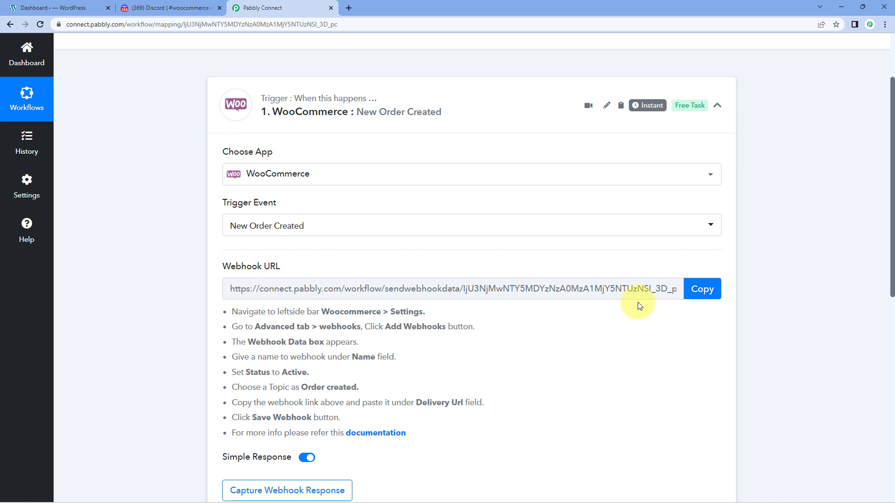
Copy the trigger's webhook URL, then switch to the WordPress dashboard.
{"action": "left_click", "coordinate": [691, 287]}
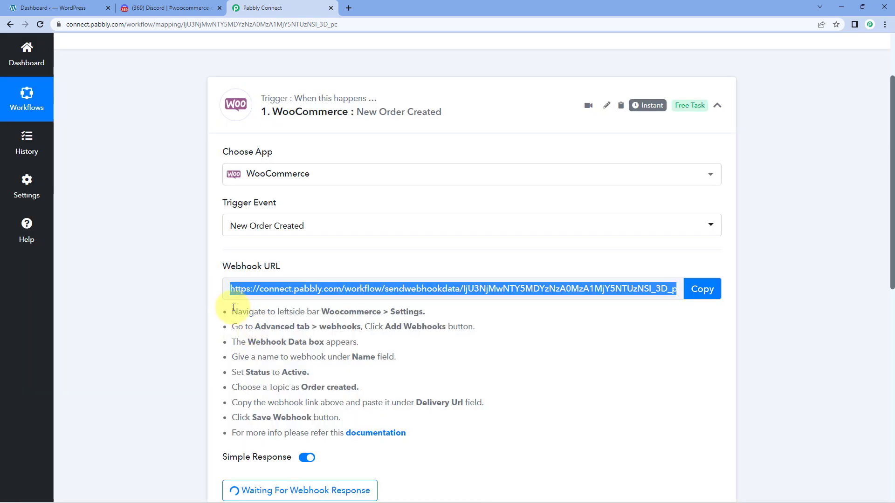
{"action": "left_click_drag", "start_coordinate": [233, 308], "coordinate": [409, 429]}
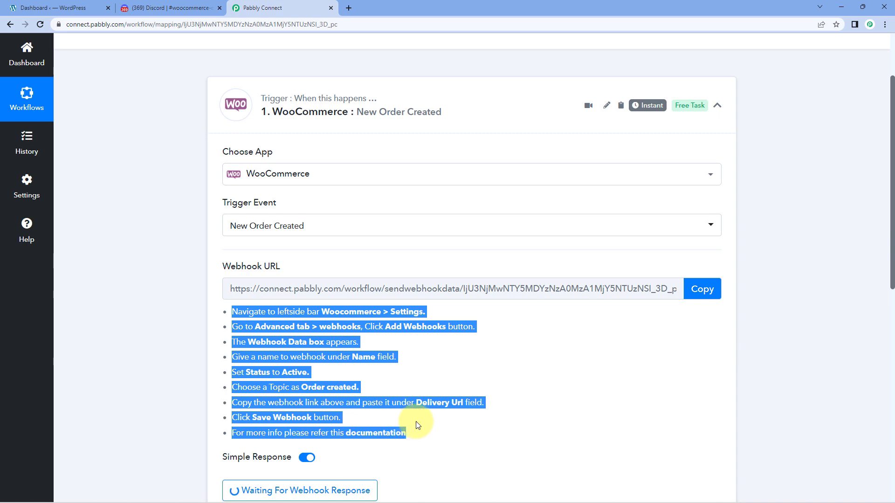
{"action": "left_click", "coordinate": [418, 425]}
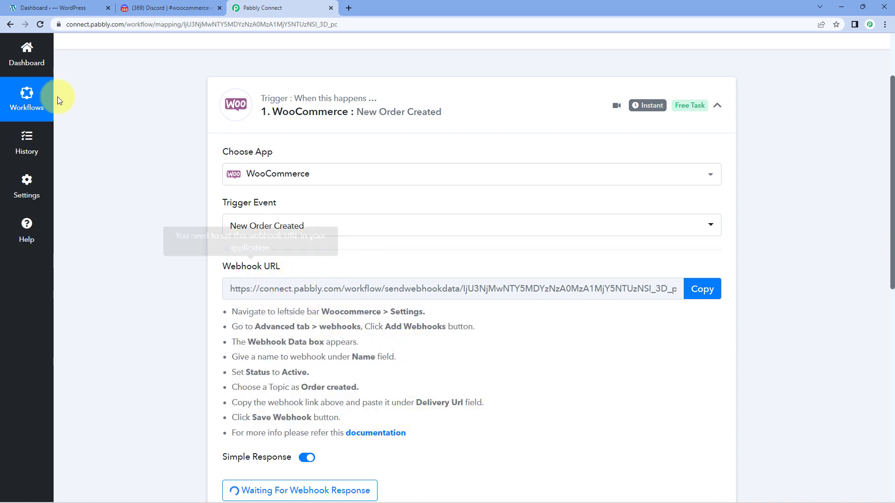
{"action": "left_click", "coordinate": [83, 8]}
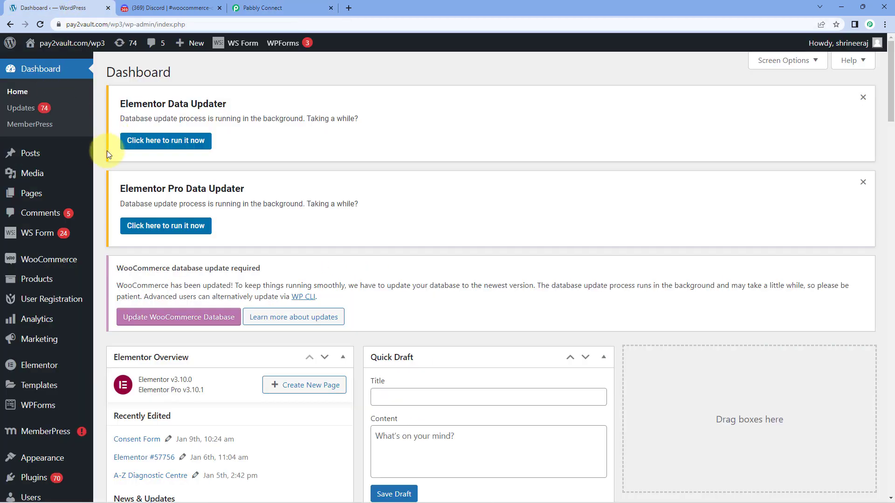
Go to WooCommerce Settings > Advanced > Webhooks to view the 10 existing webhooks.
{"action": "mouse_move", "coordinate": [37, 261]}
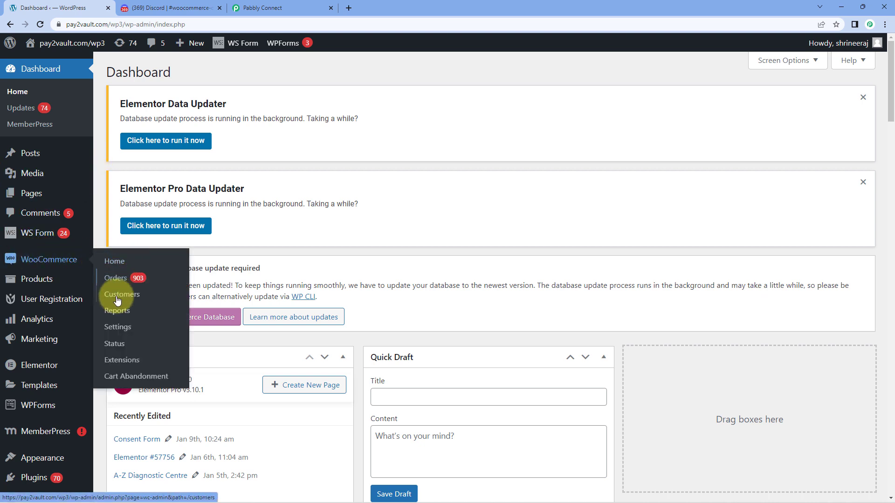
{"action": "left_click", "coordinate": [123, 330]}
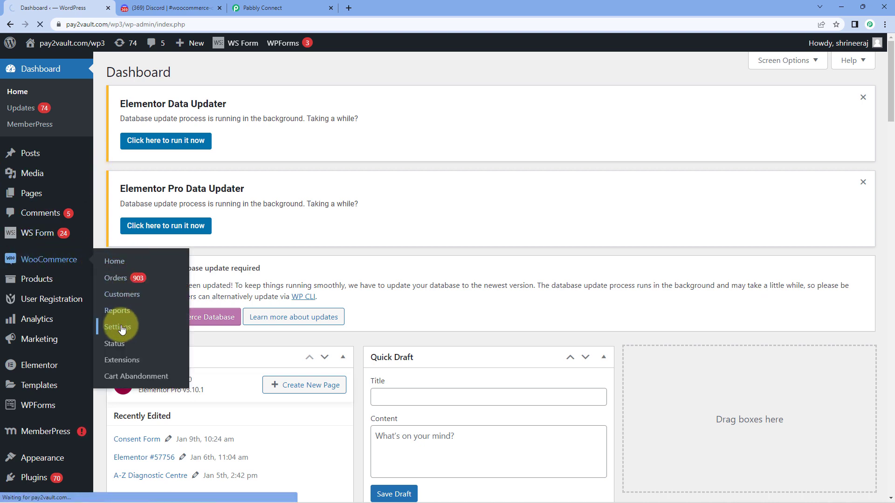
{"action": "scroll", "coordinate": [230, 288], "scroll_direction": "down", "scroll_amount": 6}
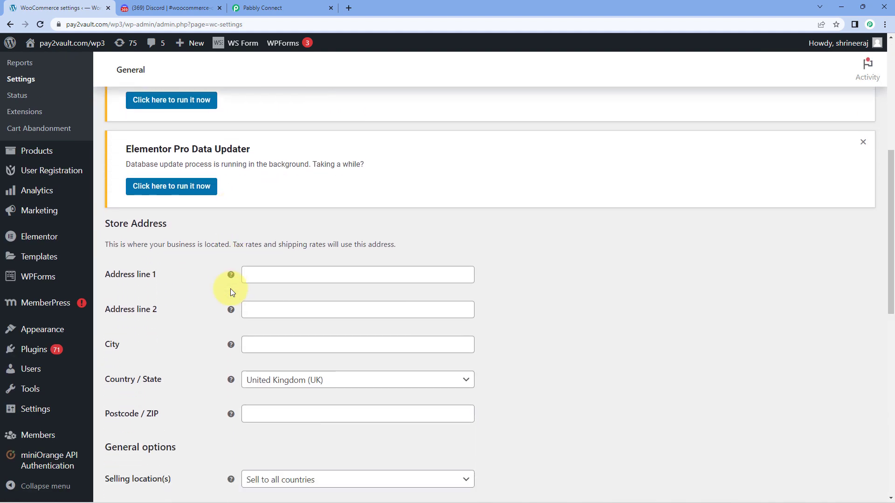
{"action": "scroll", "coordinate": [231, 289], "scroll_direction": "up", "scroll_amount": 5}
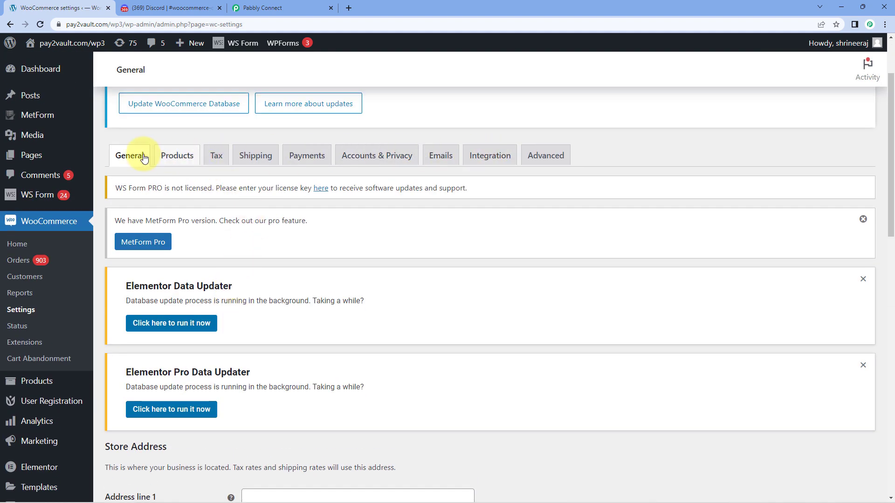
{"action": "left_click", "coordinate": [546, 158]}
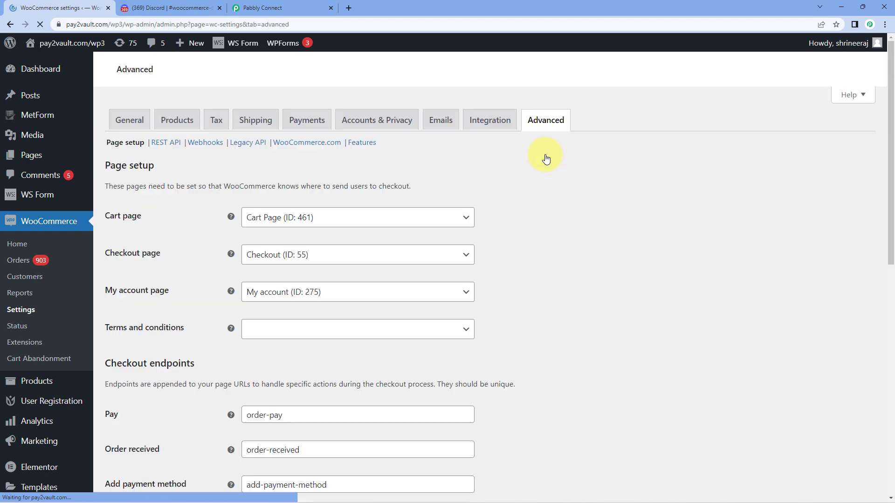
{"action": "scroll", "coordinate": [495, 213], "scroll_direction": "down", "scroll_amount": 1}
{"action": "scroll", "coordinate": [494, 213], "scroll_direction": "down", "scroll_amount": 7}
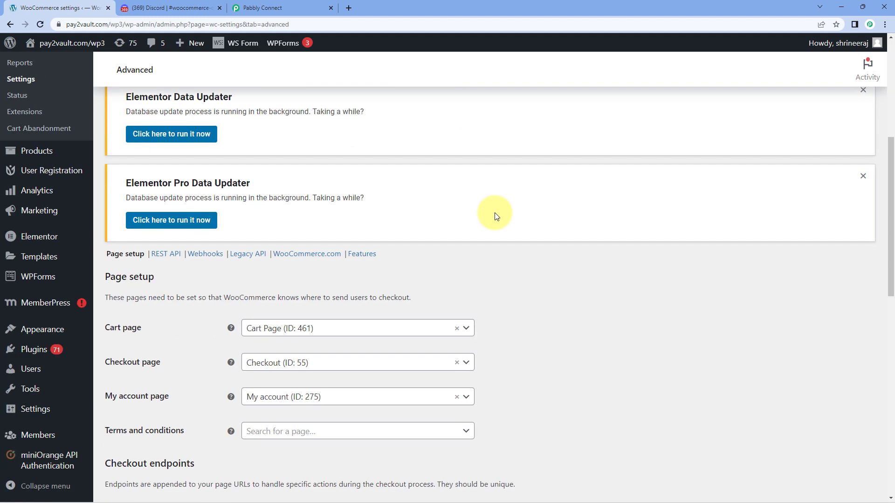
{"action": "left_click", "coordinate": [203, 119]}
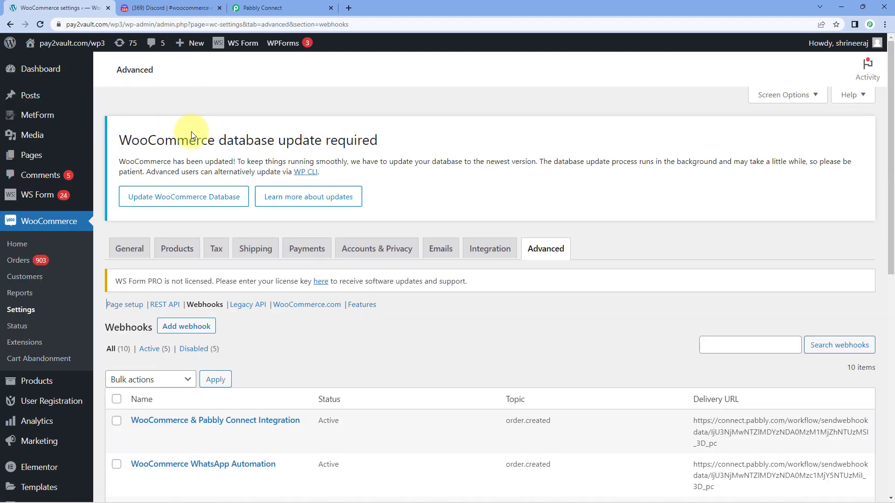
{"action": "scroll", "coordinate": [200, 196], "scroll_direction": "down", "scroll_amount": 2}
{"action": "scroll", "coordinate": [309, 192], "scroll_direction": "down", "scroll_amount": 1}
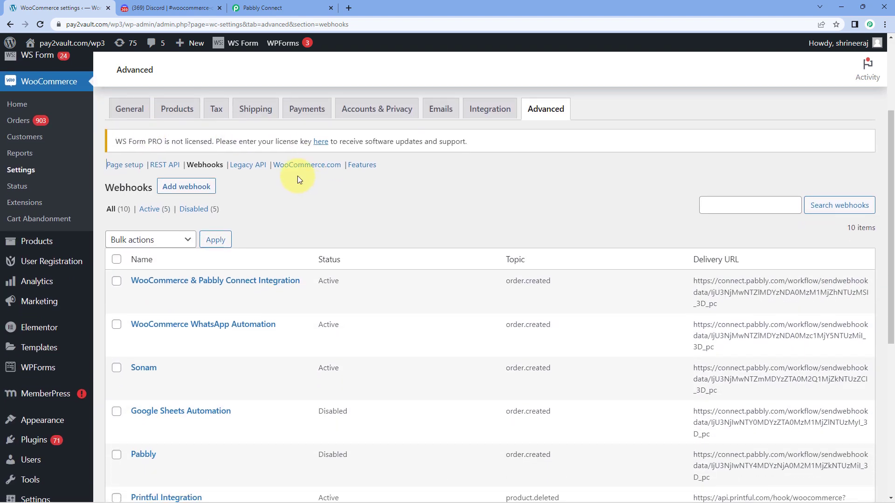
{"action": "scroll", "coordinate": [353, 182], "scroll_direction": "down", "scroll_amount": 6}
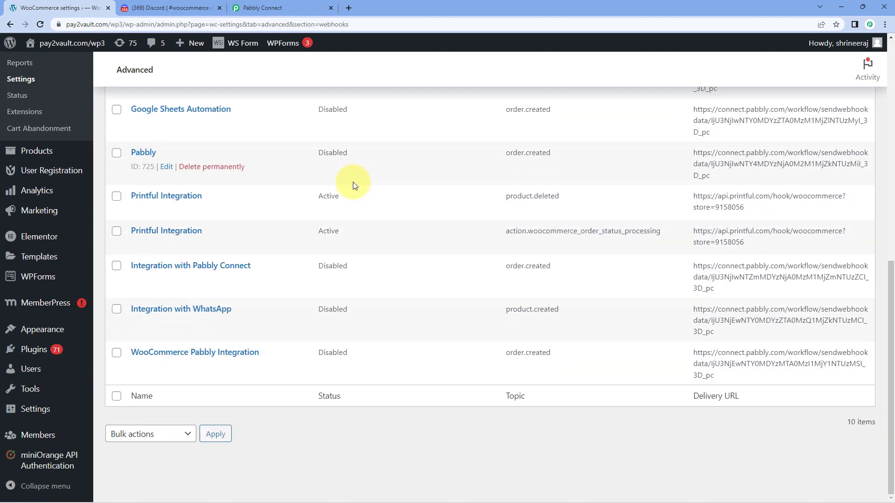
{"action": "scroll", "coordinate": [344, 187], "scroll_direction": "up", "scroll_amount": 5}
{"action": "scroll", "coordinate": [320, 203], "scroll_direction": "up", "scroll_amount": 1}
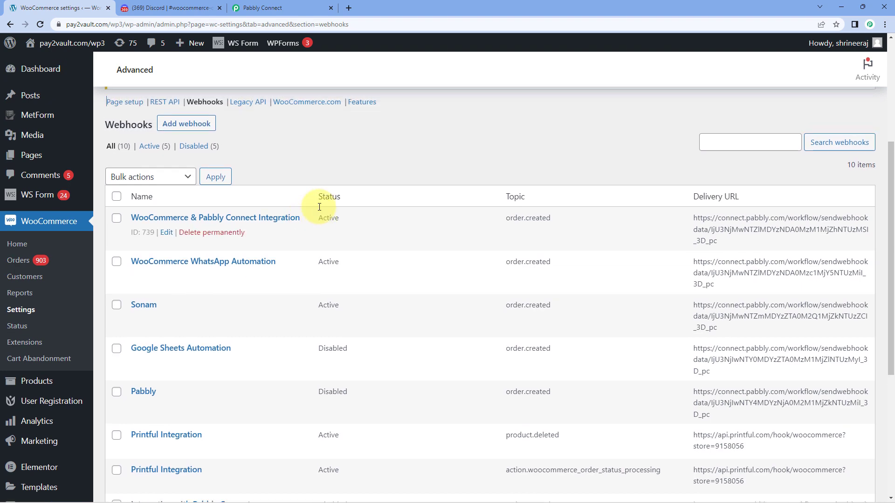
{"action": "scroll", "coordinate": [292, 196], "scroll_direction": "up", "scroll_amount": 1}
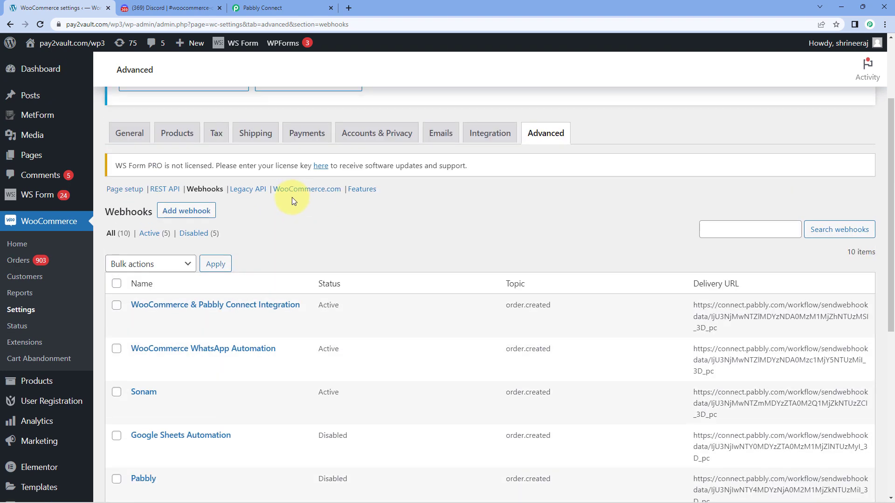
Add a webhook named Discord with Active status and topic Order created.
{"action": "left_click", "coordinate": [176, 213]}
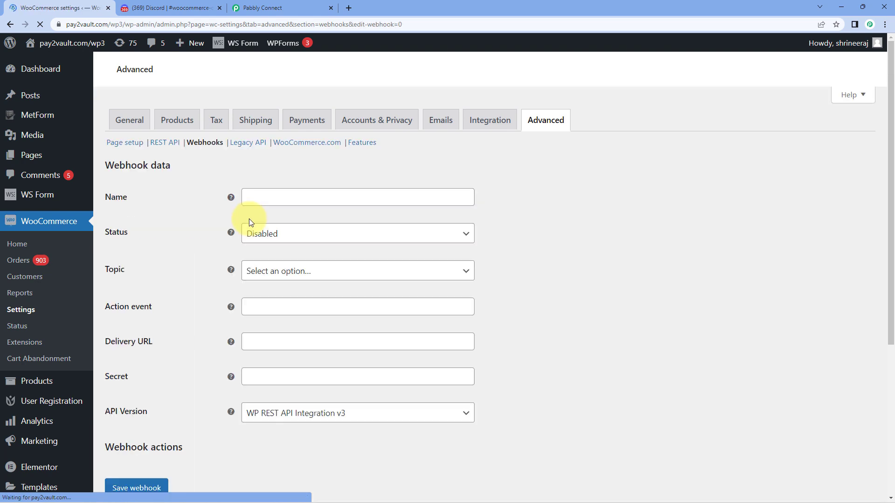
{"action": "scroll", "coordinate": [361, 297], "scroll_direction": "down", "scroll_amount": 8}
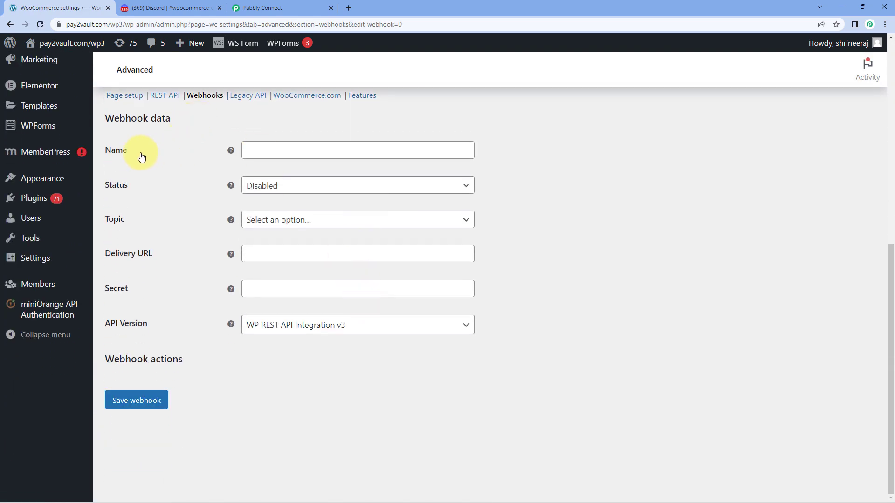
{"action": "left_click", "coordinate": [262, 150]}
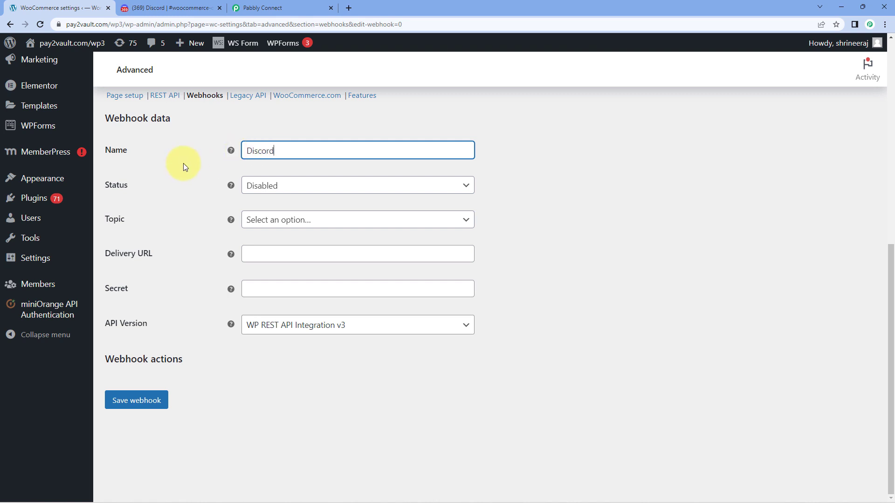
{"action": "left_click", "coordinate": [293, 187]}
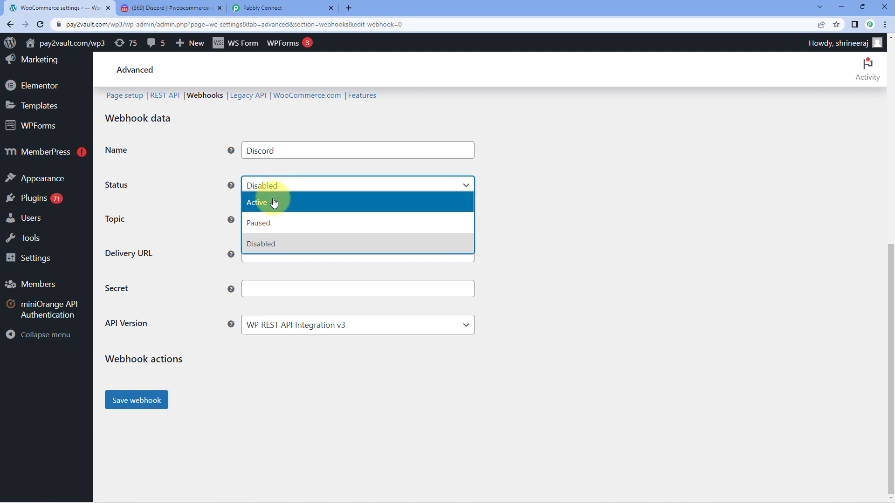
{"action": "left_click", "coordinate": [275, 202]}
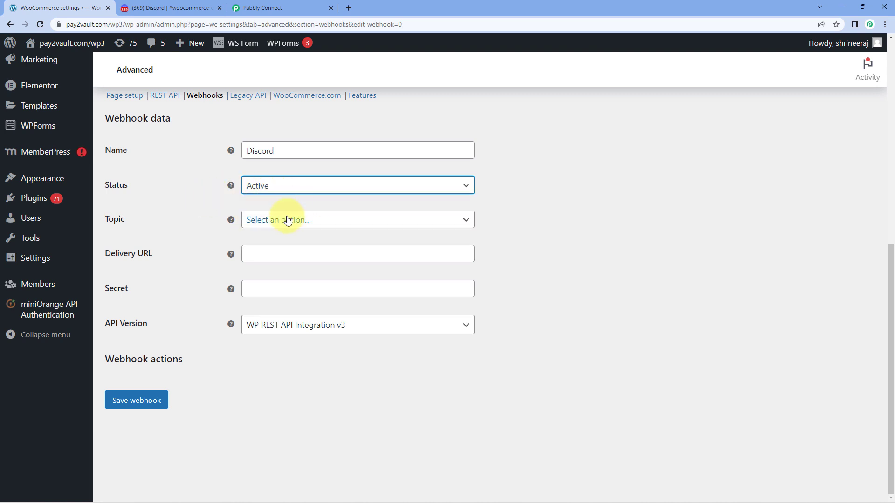
{"action": "left_click", "coordinate": [338, 224]}
{"action": "scroll", "coordinate": [329, 280], "scroll_direction": "down", "scroll_amount": 3}
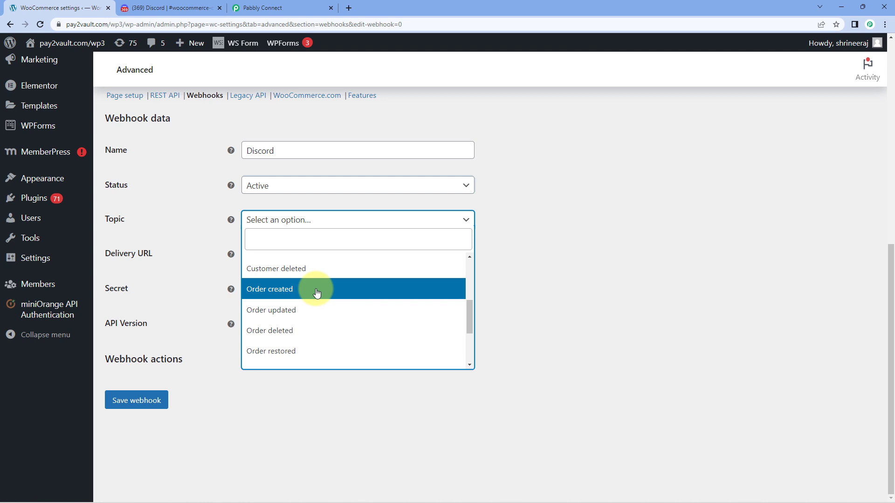
{"action": "left_click", "coordinate": [316, 292]}
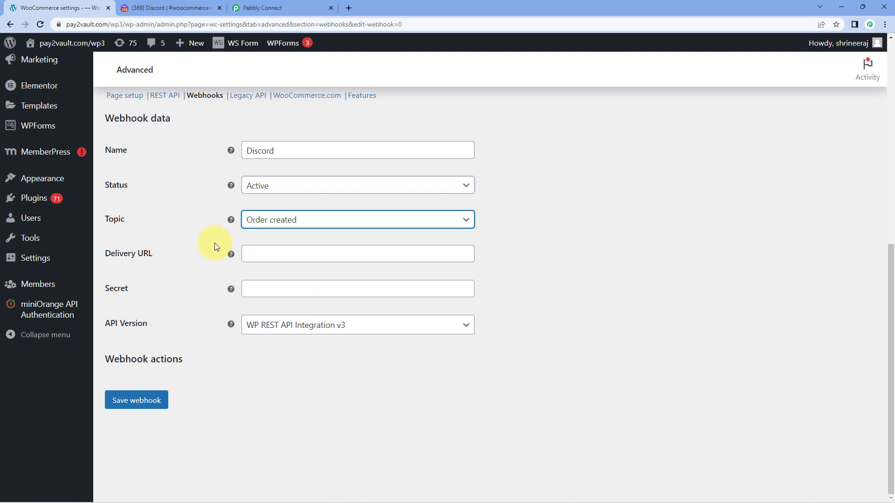
Paste the Pabbly Connect webhook URL as the Delivery URL and save the webhook.
{"action": "left_click", "coordinate": [296, 253]}
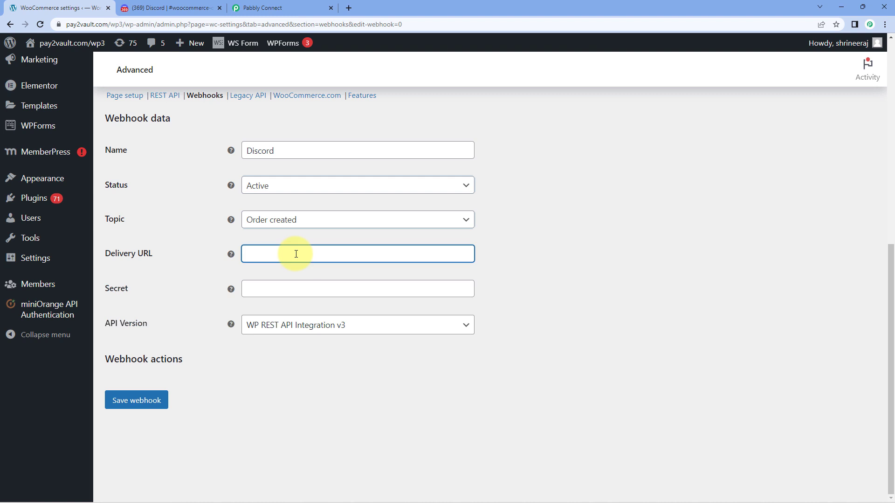
{"action": "left_click", "coordinate": [279, 7]}
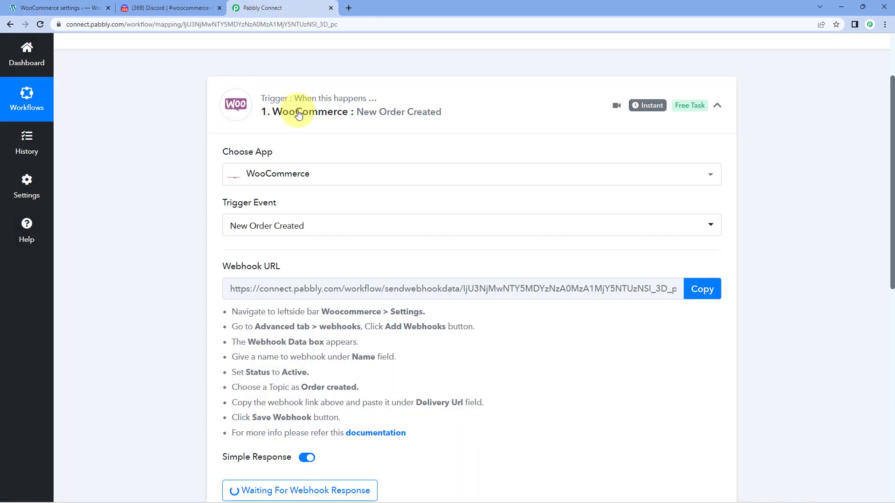
{"action": "scroll", "coordinate": [385, 273], "scroll_direction": "down", "scroll_amount": 1}
{"action": "left_click", "coordinate": [701, 195]}
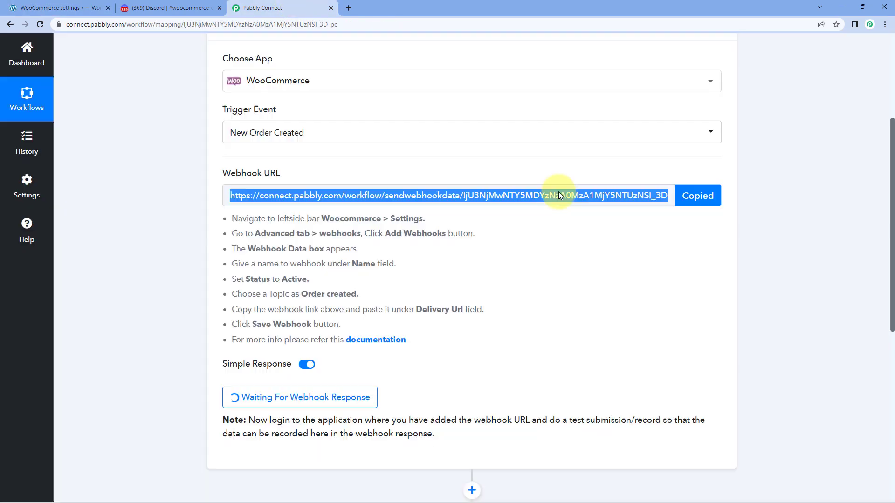
{"action": "left_click", "coordinate": [55, 8]}
{"action": "left_click", "coordinate": [254, 252]}
{"action": "right_click", "coordinate": [254, 252]}
{"action": "left_click", "coordinate": [285, 320]}
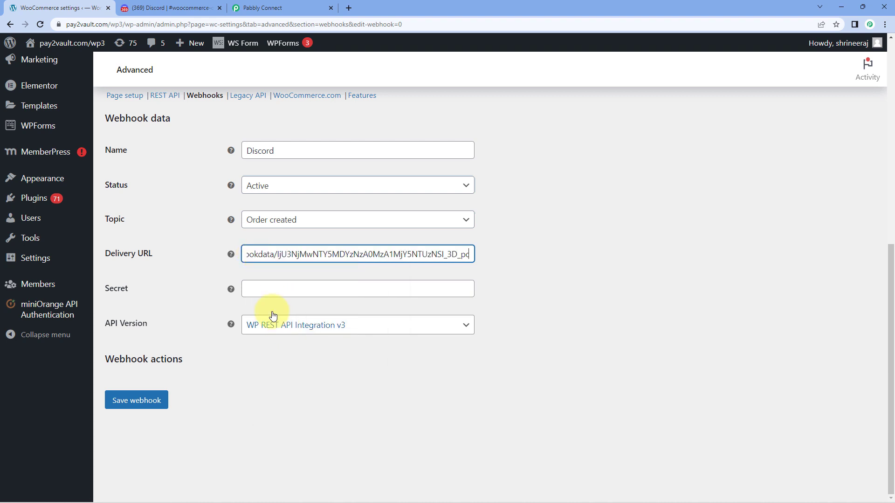
{"action": "key", "text": "Tab"}
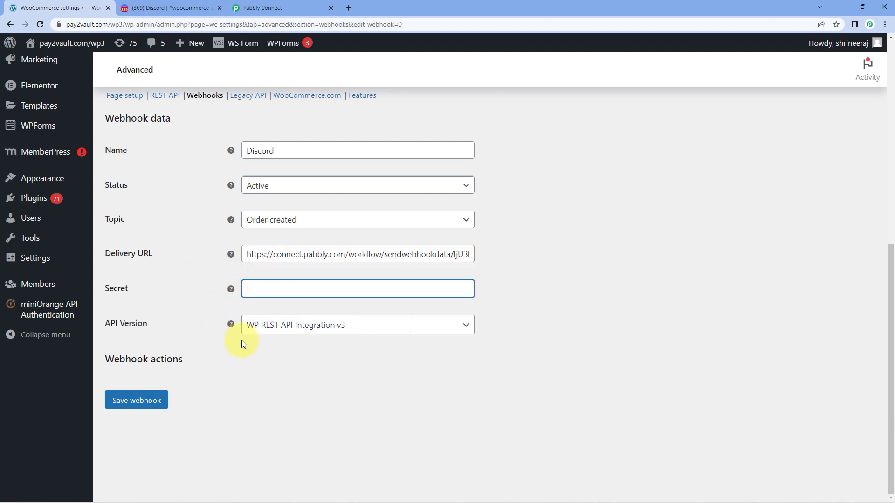
{"action": "left_click", "coordinate": [138, 407]}
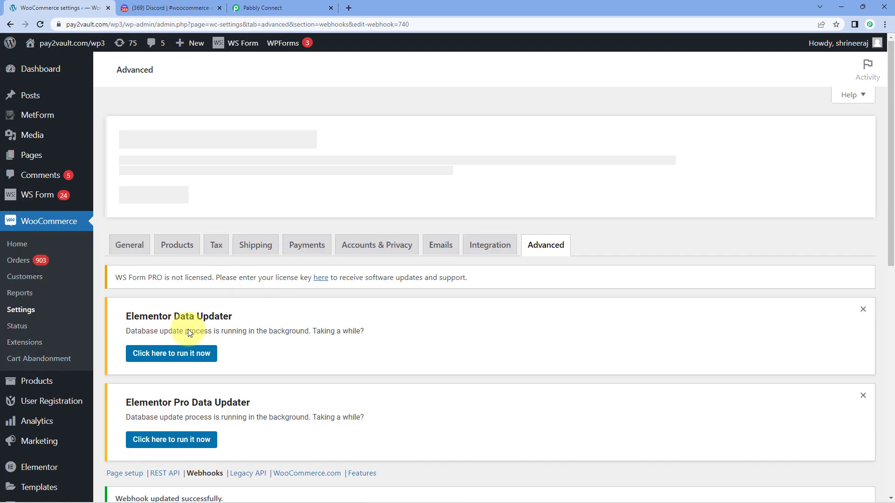
{"action": "scroll", "coordinate": [188, 329], "scroll_direction": "down", "scroll_amount": 9}
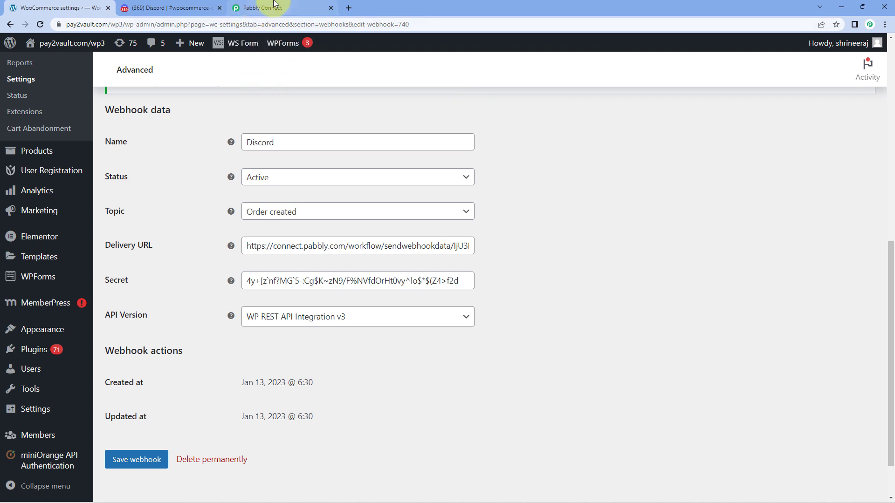
Back in Pabbly Connect, choose Re-Capture Webhook Response and confirm with Yes.
{"action": "left_click", "coordinate": [303, 5]}
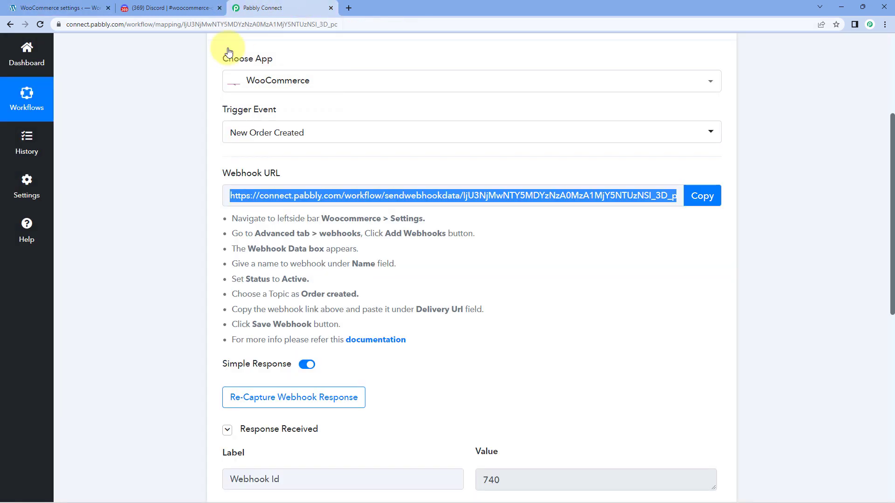
{"action": "left_click", "coordinate": [156, 206]}
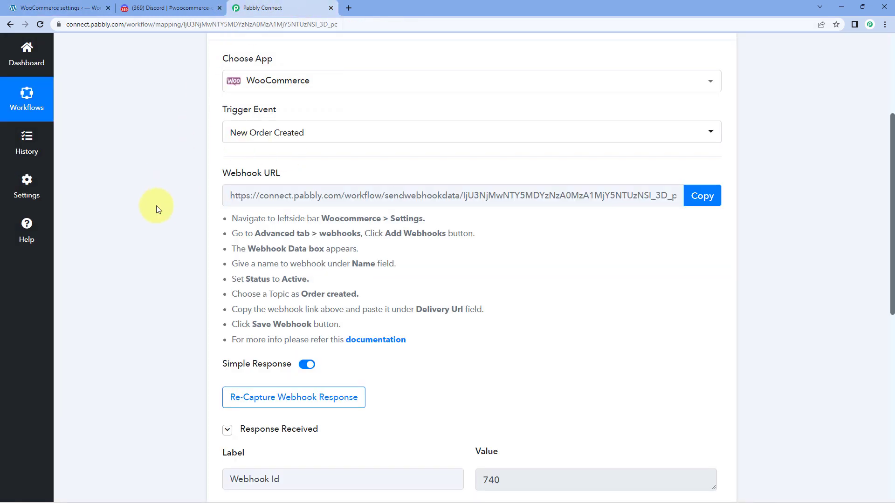
{"action": "scroll", "coordinate": [156, 206], "scroll_direction": "down", "scroll_amount": 2}
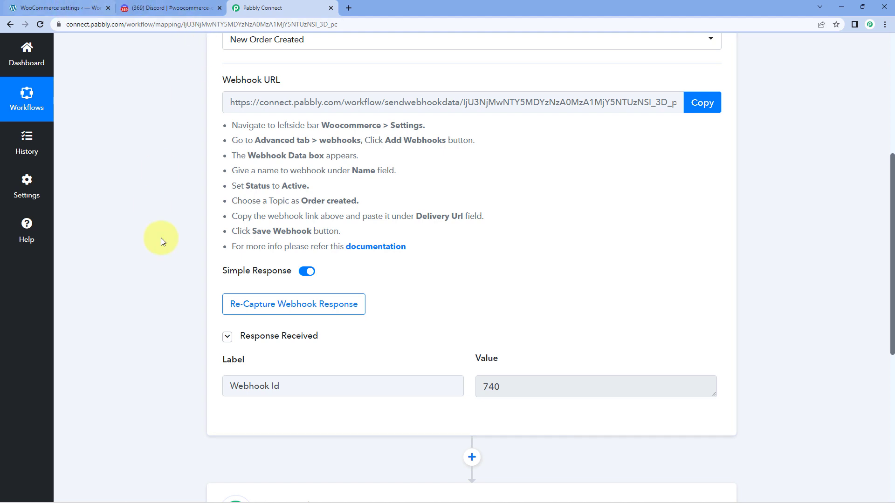
{"action": "left_click", "coordinate": [258, 304]}
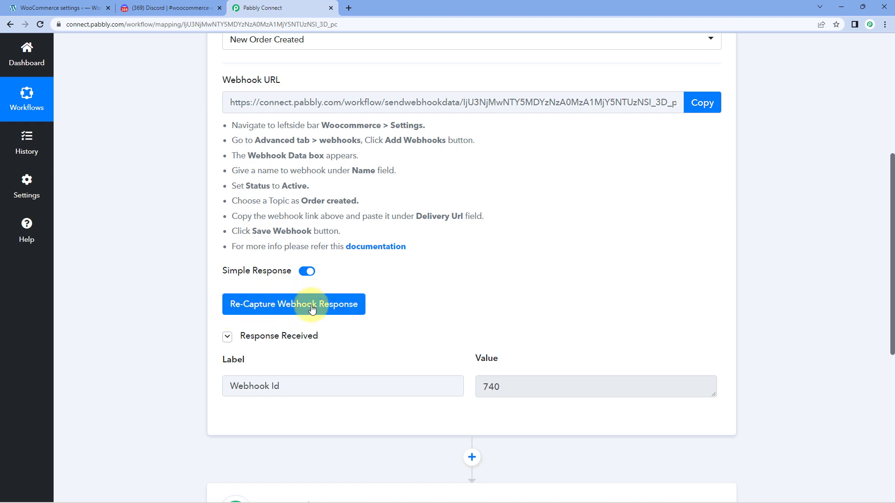
{"action": "left_click", "coordinate": [275, 307]}
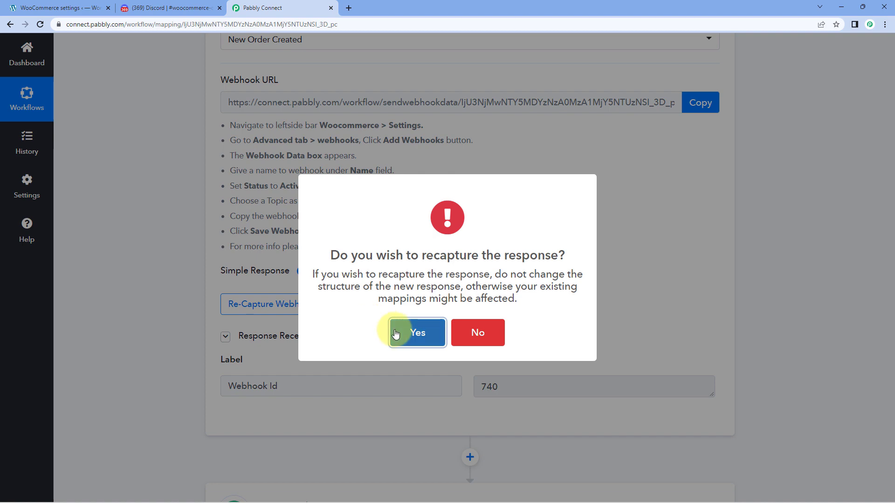
{"action": "left_click", "coordinate": [397, 334]}
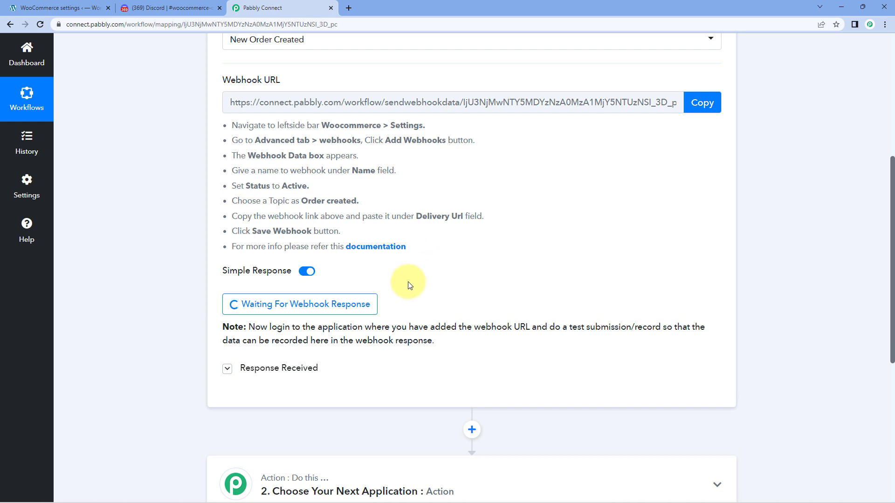
In the incognito shop window, add the ₹15,000.00 Microphone to the cart and go to checkout.
{"action": "mouse_move", "coordinate": [321, 498]}
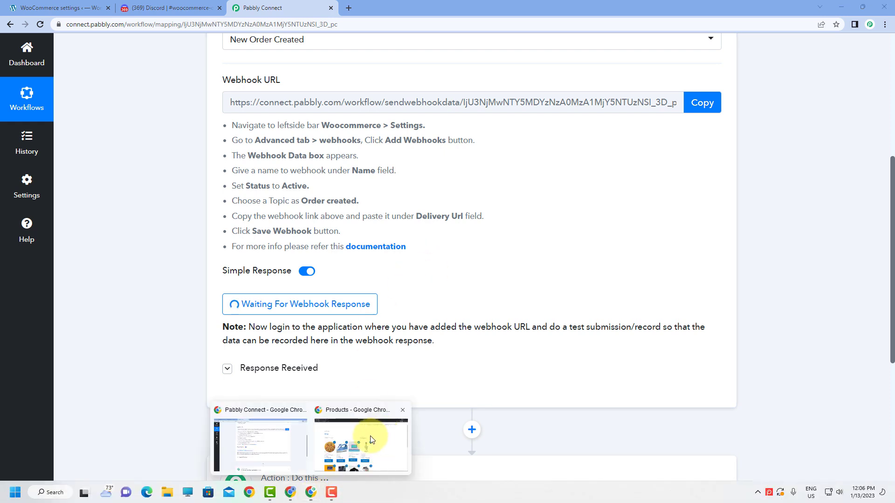
{"action": "left_click", "coordinate": [371, 438]}
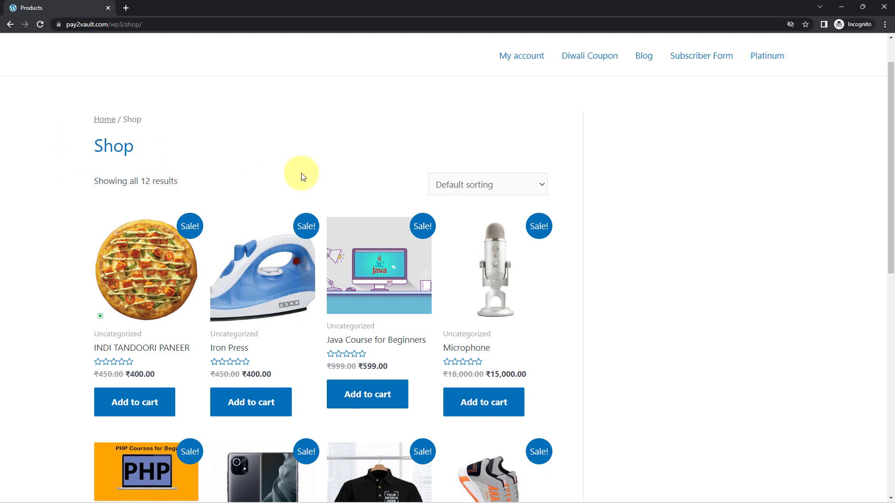
{"action": "scroll", "coordinate": [301, 176], "scroll_direction": "down", "scroll_amount": 2}
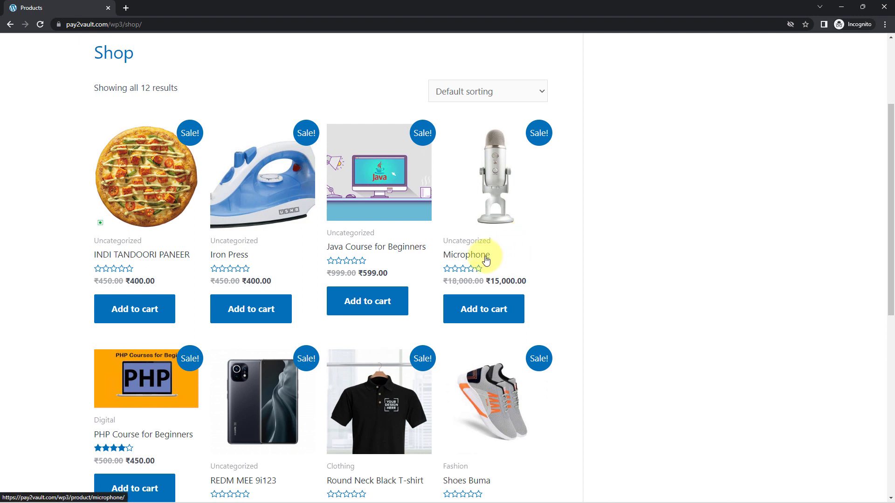
{"action": "left_click", "coordinate": [492, 311]}
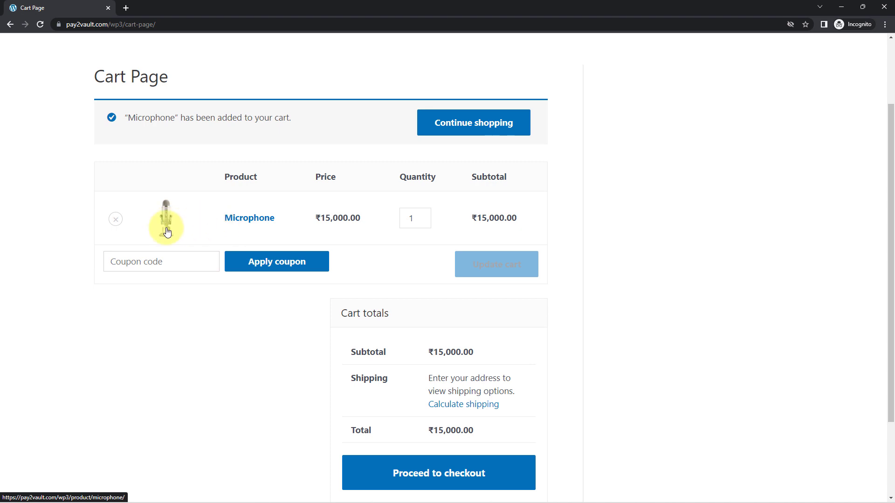
{"action": "left_click", "coordinate": [466, 473]}
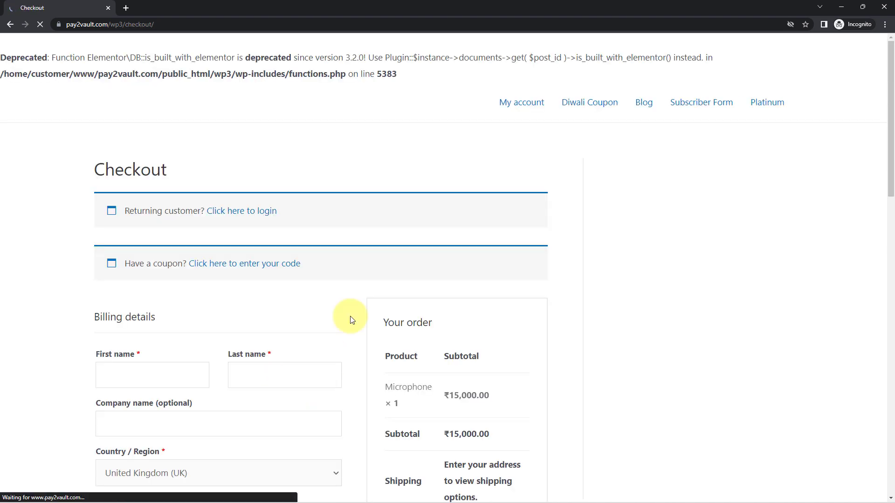
Enter the customer's first and last name and choose India as billing country.
{"action": "scroll", "coordinate": [69, 294], "scroll_direction": "down", "scroll_amount": 1}
{"action": "scroll", "coordinate": [69, 294], "scroll_direction": "down", "scroll_amount": 5}
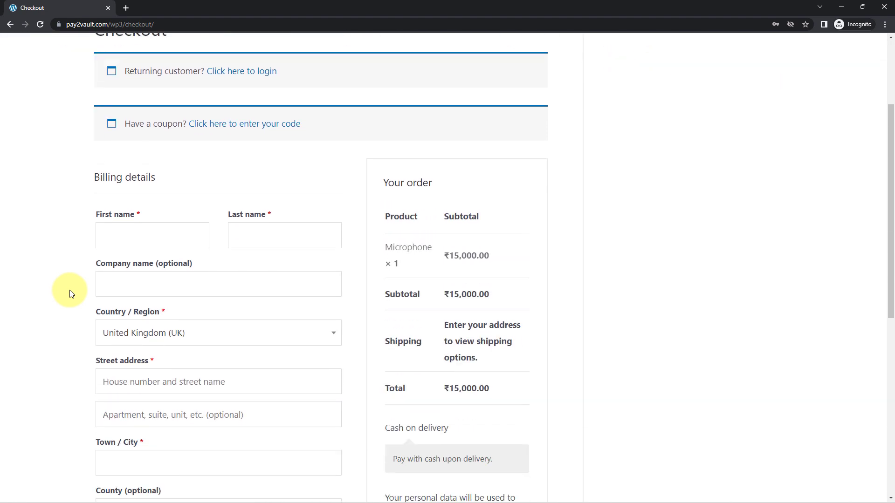
{"action": "left_click", "coordinate": [127, 147]}
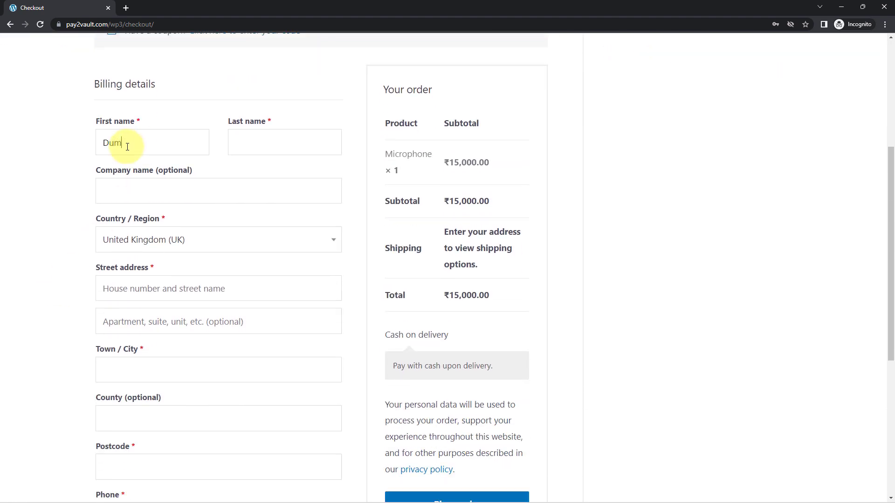
{"action": "type", "text": "Name"}
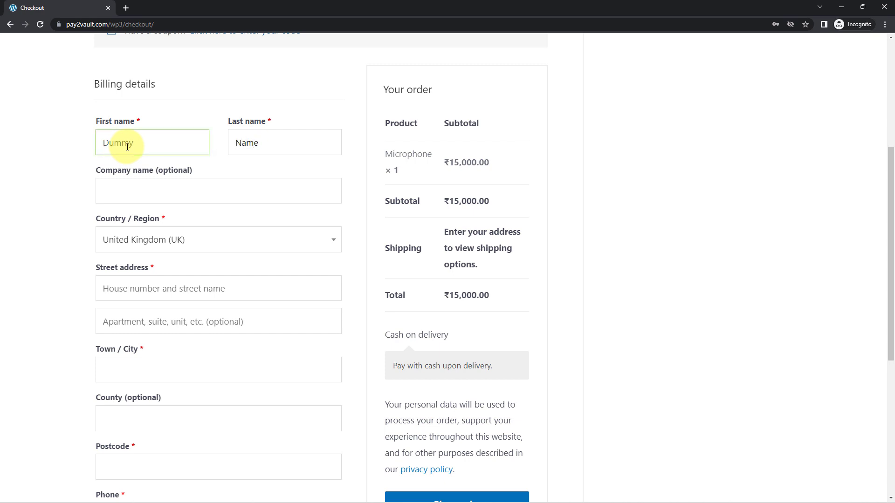
{"action": "left_click", "coordinate": [172, 241]}
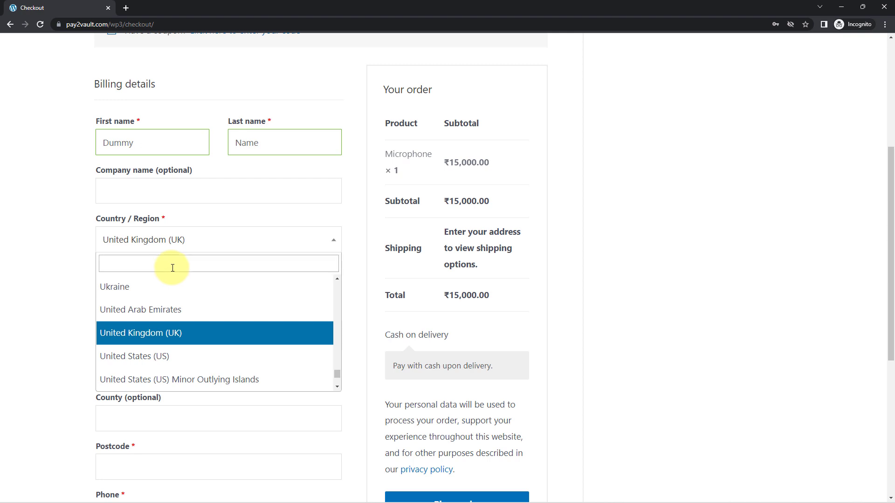
{"action": "type", "text": "Ind"}
{"action": "left_click", "coordinate": [126, 306]}
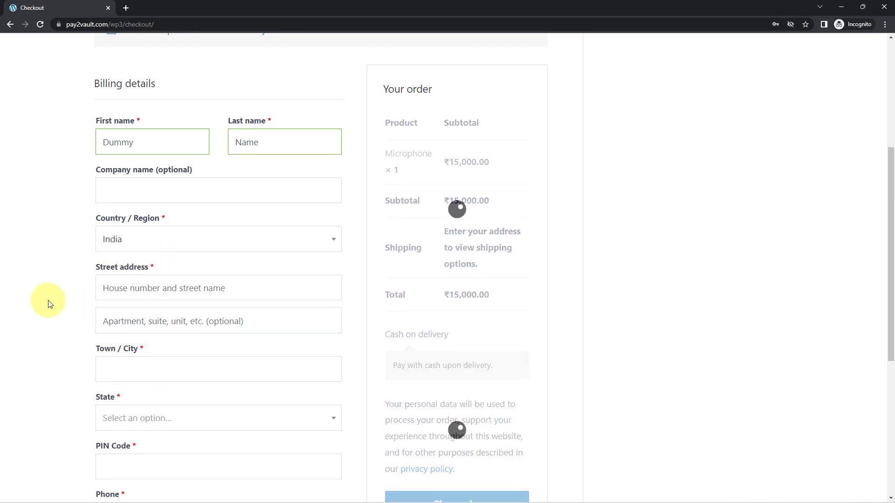
Fill in the street address, apartment and town, and choose Madhya Pradesh as state.
{"action": "scroll", "coordinate": [93, 275], "scroll_direction": "down", "scroll_amount": 1}
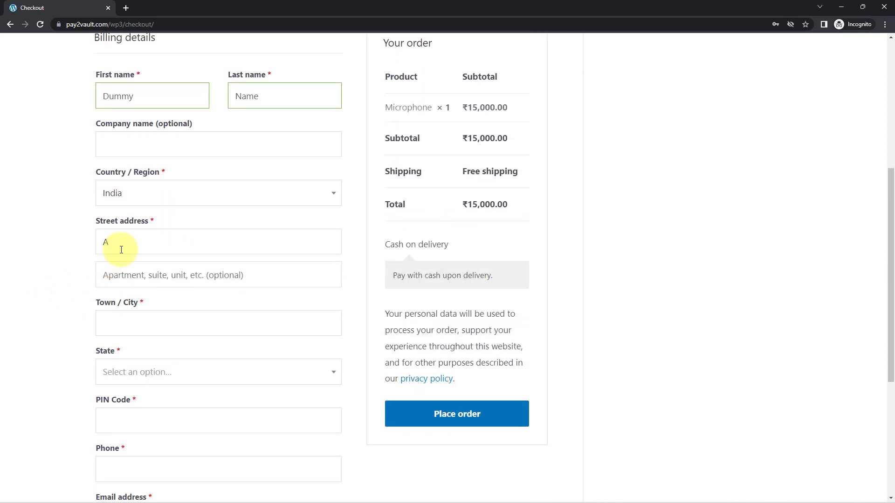
{"action": "scroll", "coordinate": [154, 251], "scroll_direction": "down", "scroll_amount": 1}
{"action": "left_click", "coordinate": [177, 227]}
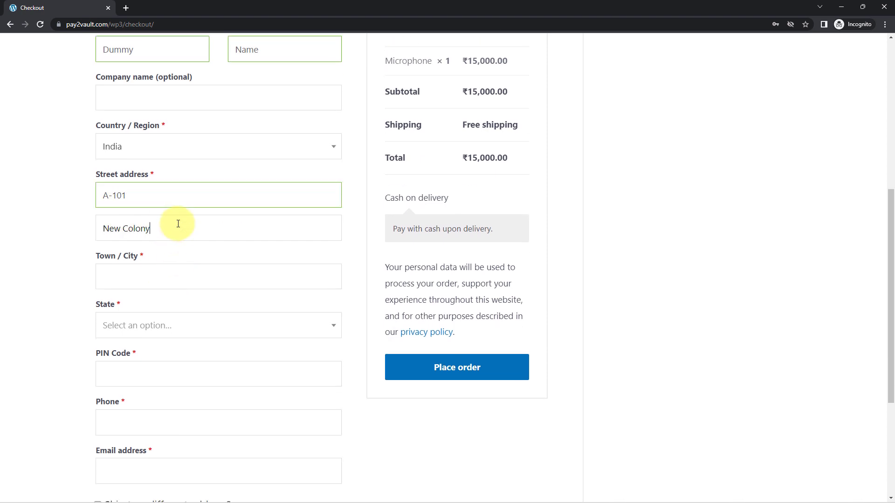
{"action": "scroll", "coordinate": [178, 224], "scroll_direction": "down", "scroll_amount": 1}
{"action": "left_click", "coordinate": [129, 232]}
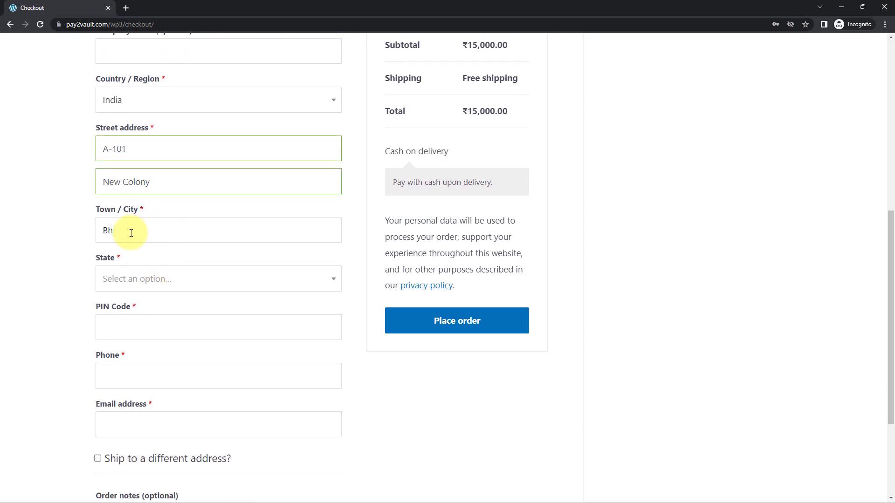
{"action": "left_click", "coordinate": [114, 279]}
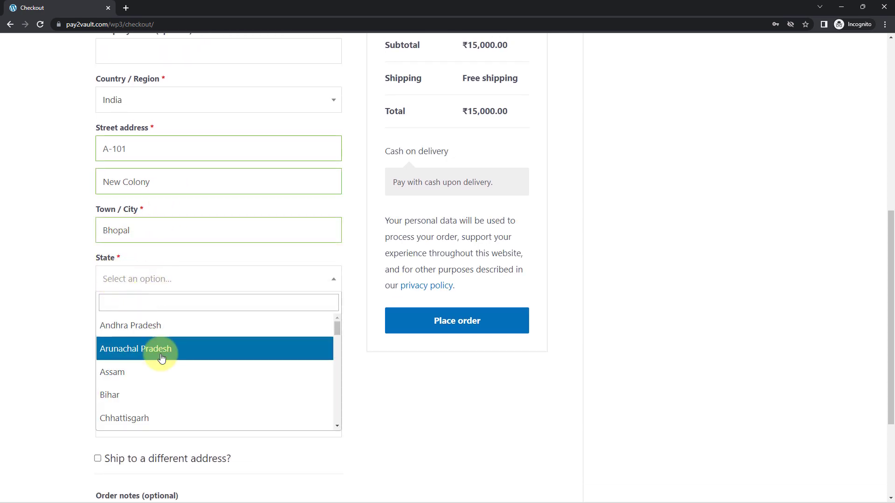
{"action": "scroll", "coordinate": [160, 356], "scroll_direction": "down", "scroll_amount": 3}
{"action": "scroll", "coordinate": [160, 362], "scroll_direction": "up", "scroll_amount": 1}
{"action": "scroll", "coordinate": [146, 371], "scroll_direction": "down", "scroll_amount": 2}
{"action": "scroll", "coordinate": [145, 377], "scroll_direction": "down", "scroll_amount": 3}
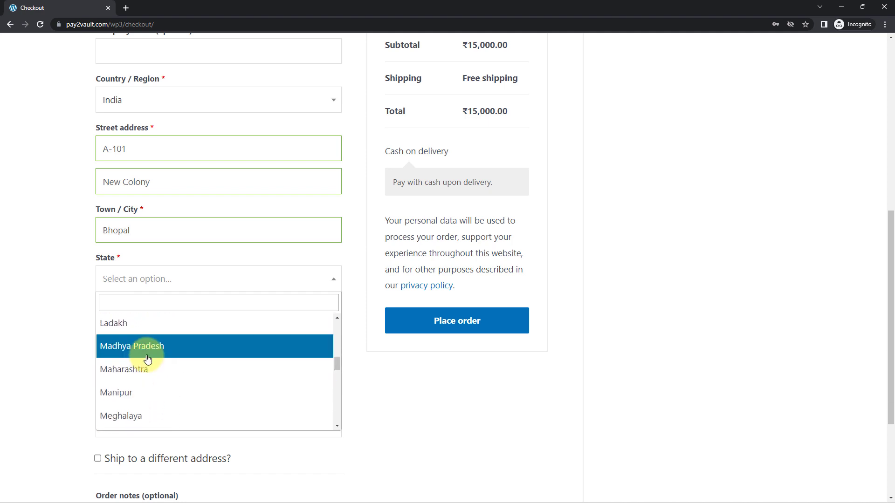
{"action": "left_click", "coordinate": [145, 359]}
Enter the PIN code, the customer's phone number and e-mail, and submit the form.
{"action": "left_click", "coordinate": [118, 331]}
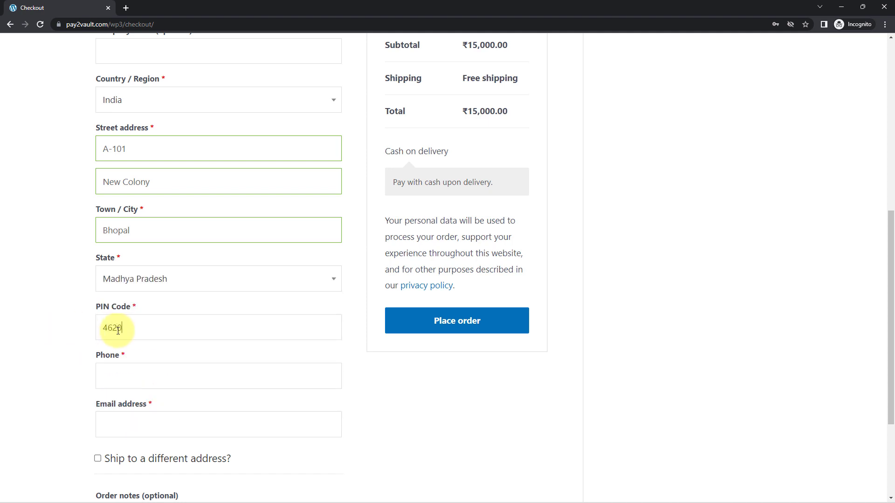
{"action": "scroll", "coordinate": [60, 359], "scroll_direction": "down", "scroll_amount": 1}
{"action": "left_click", "coordinate": [120, 334]}
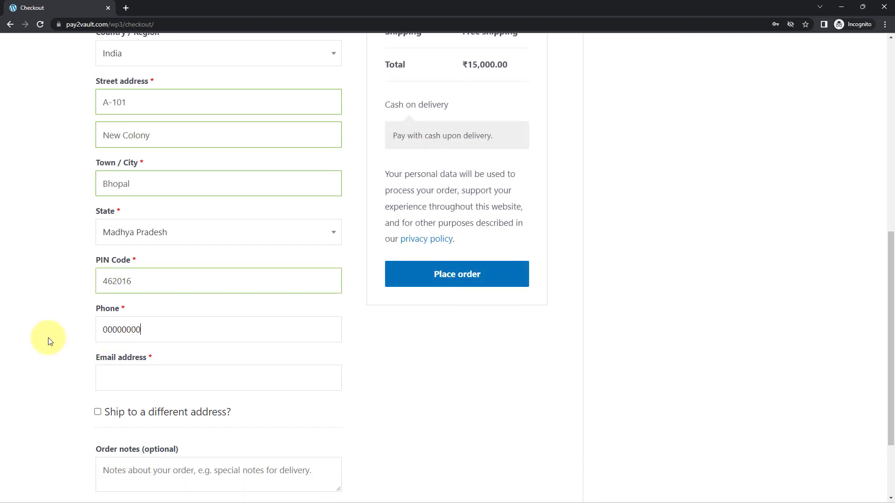
{"action": "type", "text": "00"}
{"action": "left_click", "coordinate": [138, 376]}
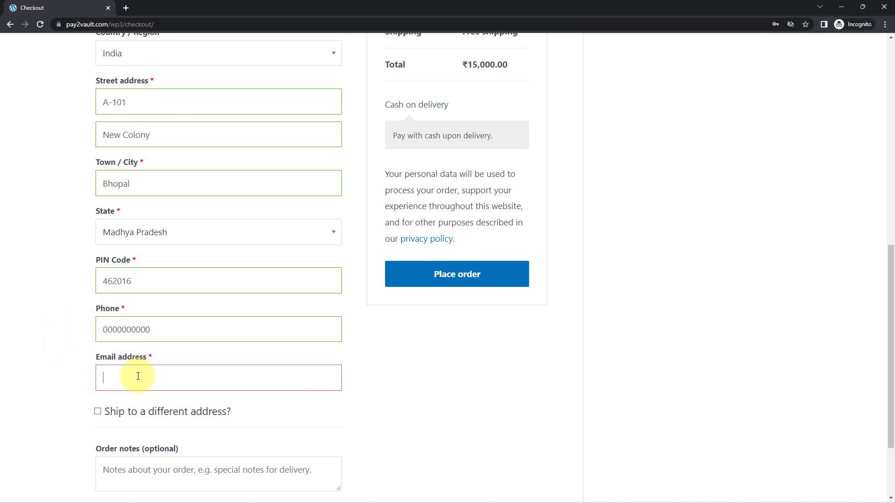
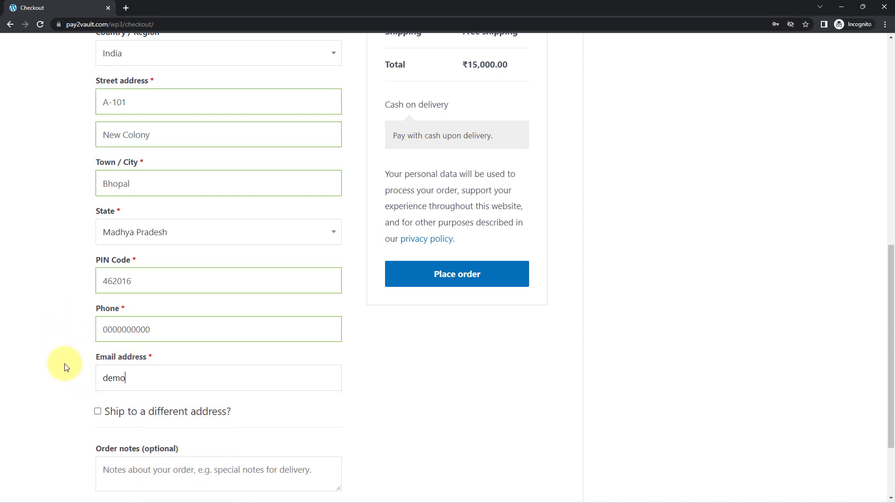
{"action": "key", "text": "Return"}
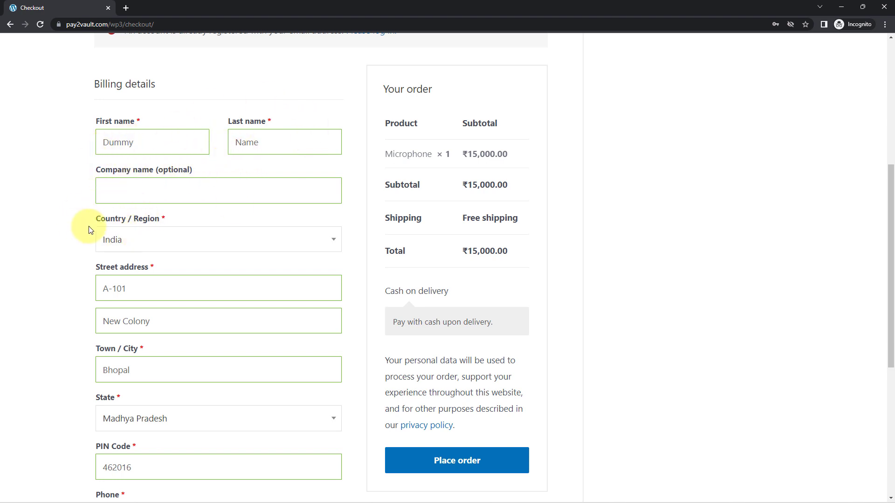
{"action": "scroll", "coordinate": [488, 305], "scroll_direction": "down", "scroll_amount": 1}
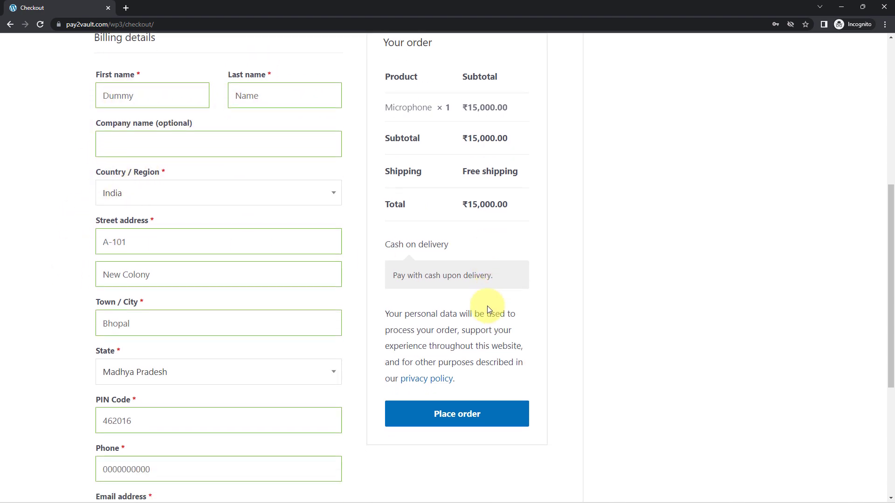
Place the Microphone order and wait for the order-received Thank you page.
{"action": "left_click", "coordinate": [489, 413]}
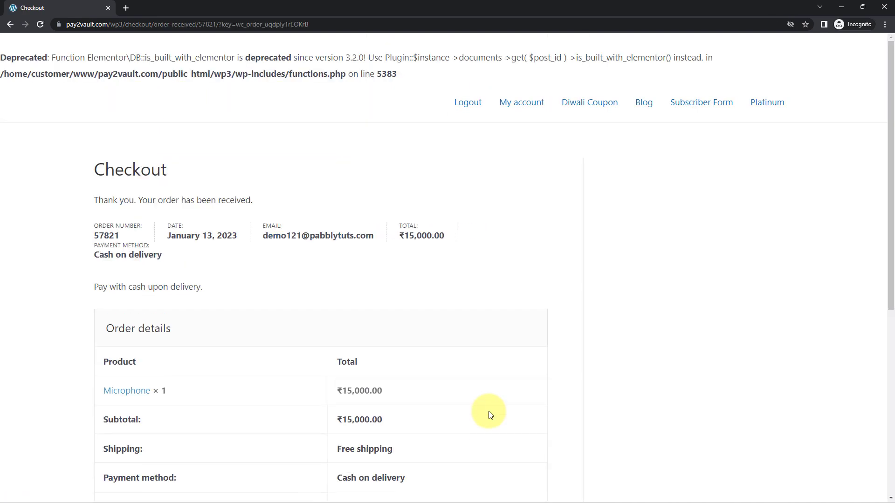
{"action": "scroll", "coordinate": [488, 411], "scroll_direction": "down", "scroll_amount": 2}
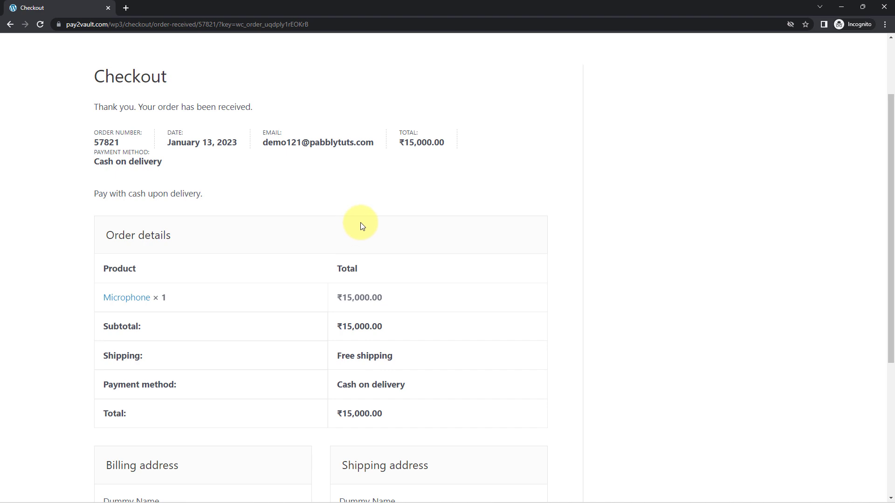
Return to the workflow and highlight the captured order total in the response.
{"action": "left_click", "coordinate": [842, 8]}
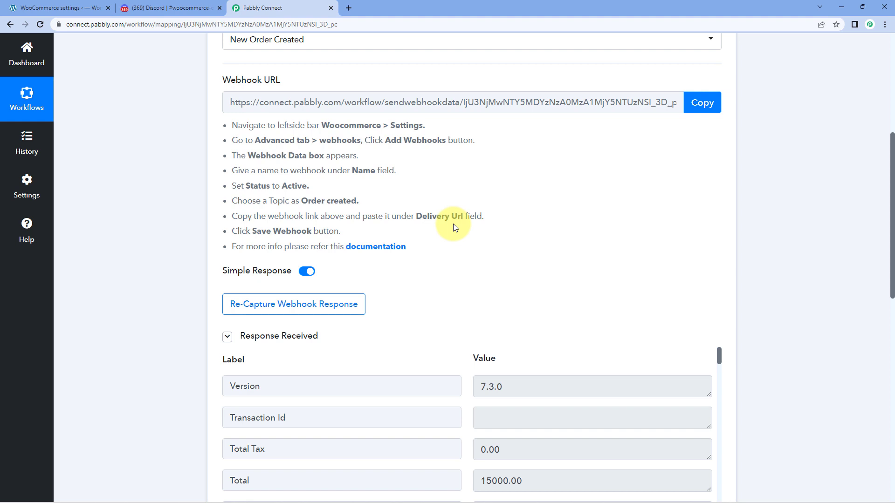
{"action": "scroll", "coordinate": [454, 227], "scroll_direction": "down", "scroll_amount": 3}
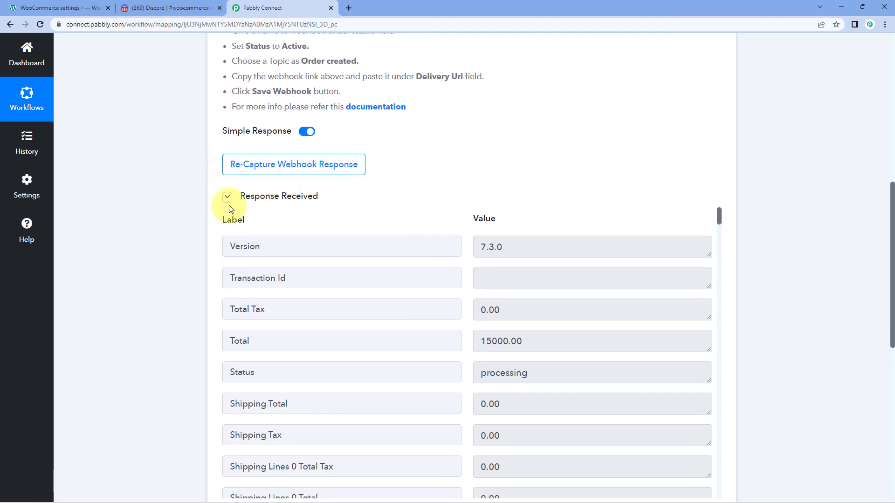
{"action": "scroll", "coordinate": [231, 209], "scroll_direction": "down", "scroll_amount": 1}
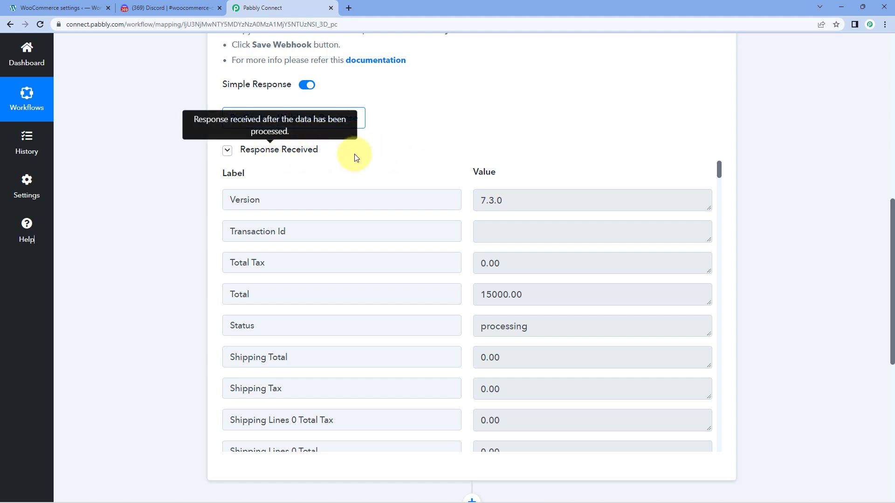
{"action": "scroll", "coordinate": [428, 154], "scroll_direction": "down", "scroll_amount": 1}
{"action": "scroll", "coordinate": [467, 177], "scroll_direction": "down", "scroll_amount": 2}
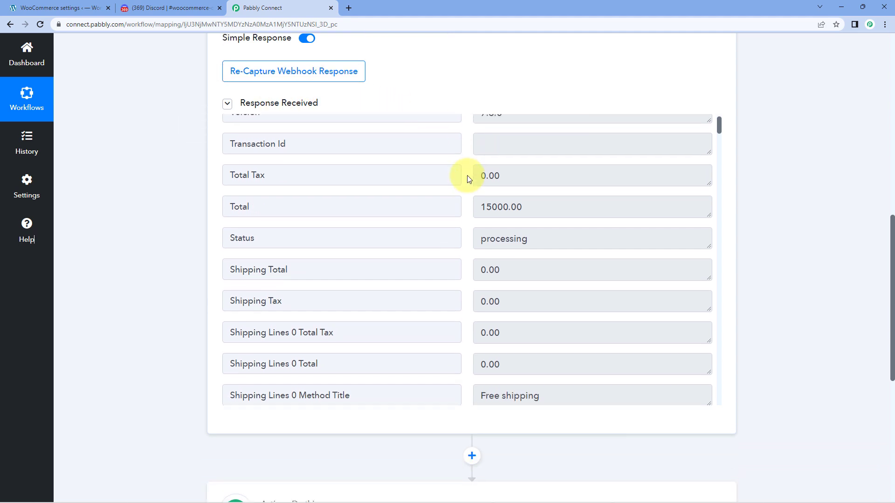
{"action": "scroll", "coordinate": [469, 179], "scroll_direction": "up", "scroll_amount": 2}
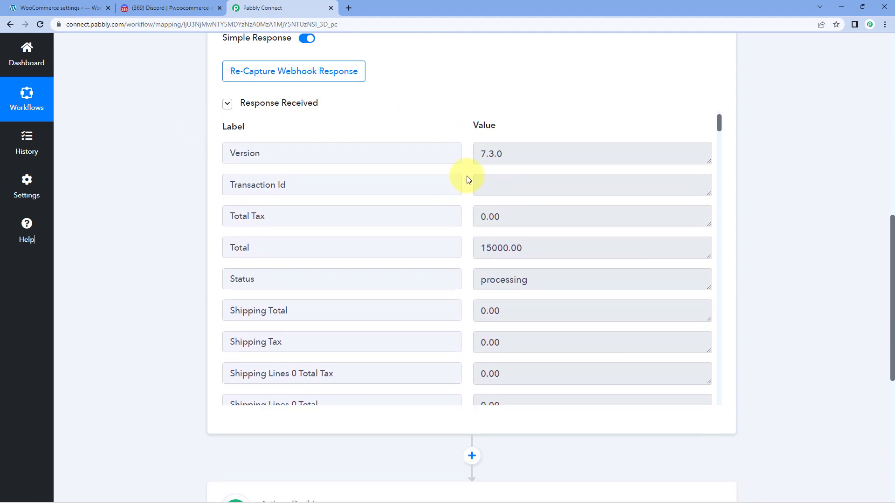
{"action": "left_click_drag", "start_coordinate": [549, 247], "coordinate": [463, 233]}
{"action": "left_click", "coordinate": [458, 248]}
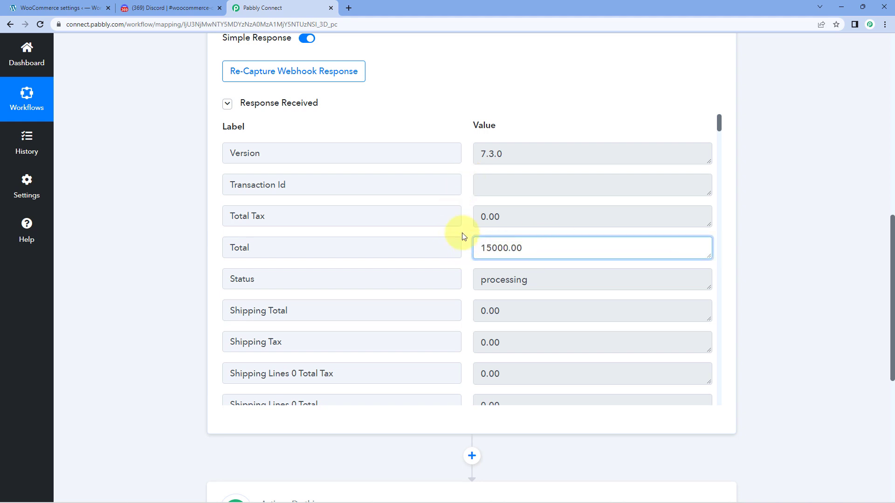
{"action": "scroll", "coordinate": [458, 223], "scroll_direction": "down", "scroll_amount": 6}
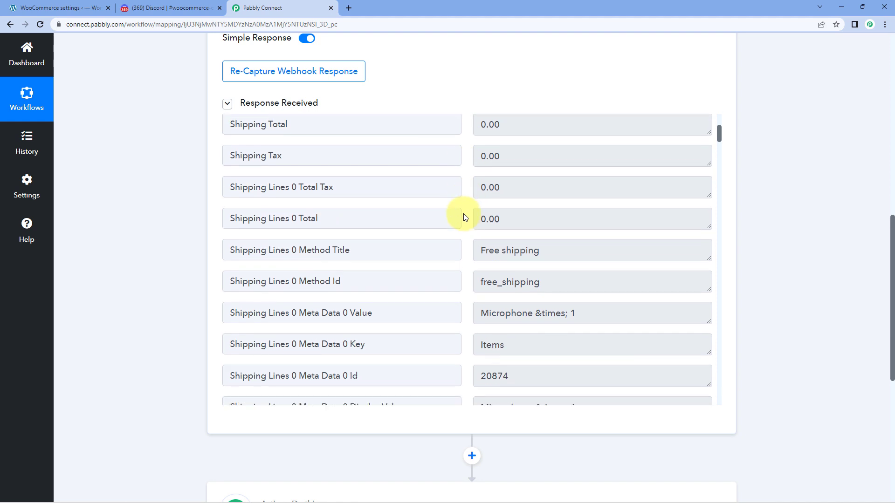
{"action": "scroll", "coordinate": [464, 218], "scroll_direction": "down", "scroll_amount": 5}
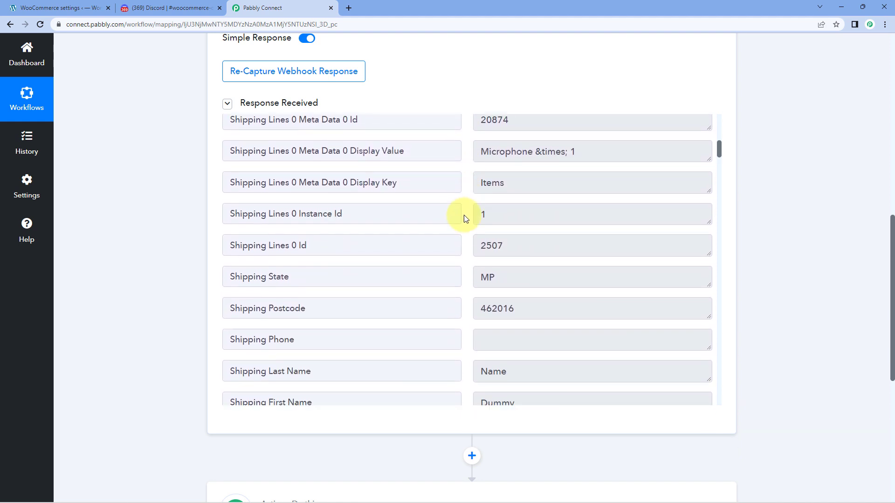
{"action": "scroll", "coordinate": [463, 216], "scroll_direction": "down", "scroll_amount": 2}
Highlight the captured shipping name, Address 2, city Bhopal and payment method Cash on delivery.
{"action": "double_click", "coordinate": [515, 286]}
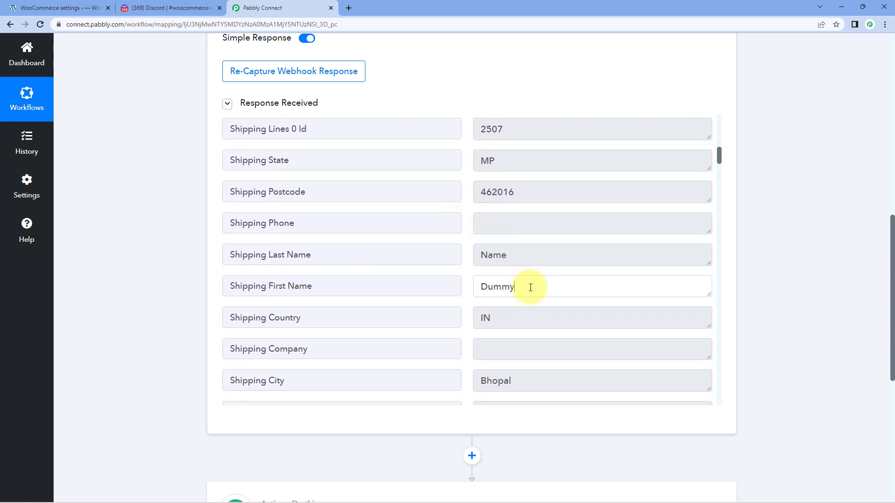
{"action": "double_click", "coordinate": [513, 262]}
{"action": "scroll", "coordinate": [471, 261], "scroll_direction": "down", "scroll_amount": 3}
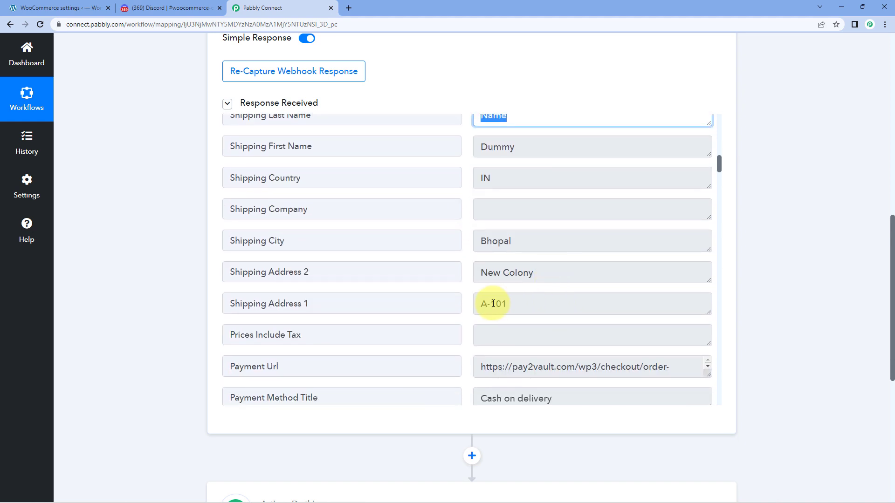
{"action": "double_click", "coordinate": [517, 273]}
{"action": "double_click", "coordinate": [495, 241]}
{"action": "left_click", "coordinate": [467, 241]}
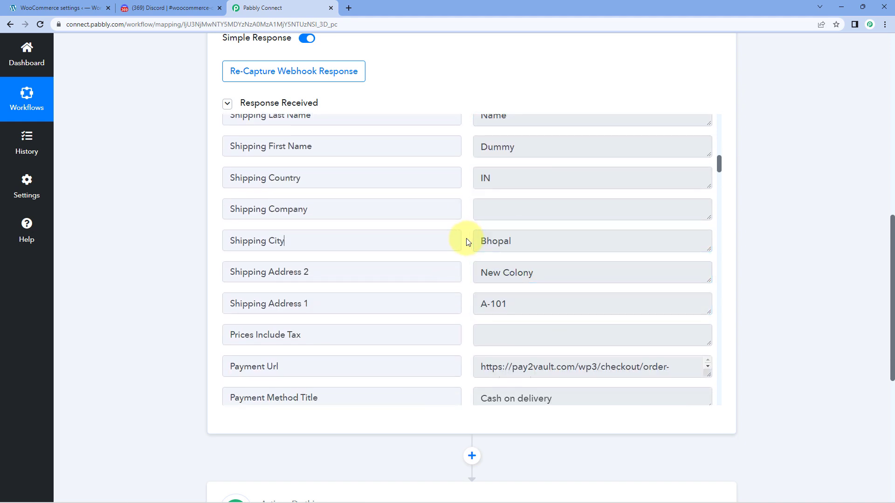
{"action": "scroll", "coordinate": [465, 240], "scroll_direction": "down", "scroll_amount": 4}
{"action": "left_click_drag", "start_coordinate": [577, 219], "coordinate": [476, 214]}
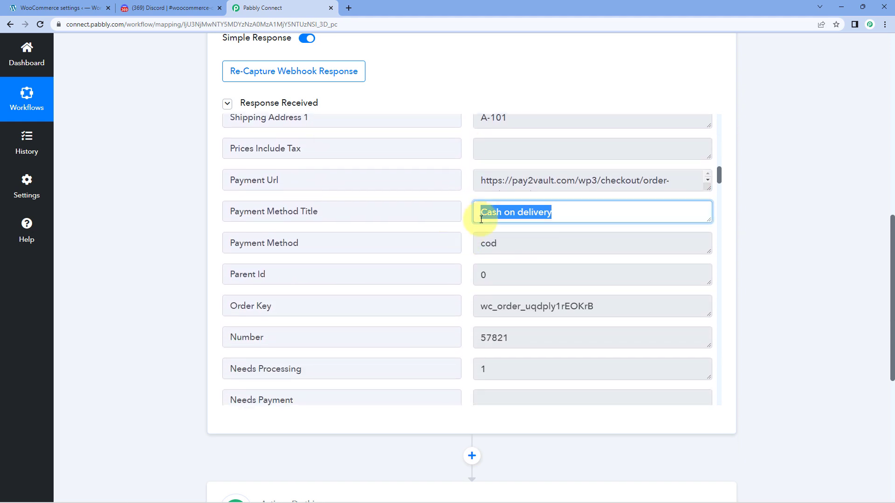
Highlight the Microphone line item total 15000.00 and review the remaining billing fields.
{"action": "scroll", "coordinate": [460, 224], "scroll_direction": "down", "scroll_amount": 5}
{"action": "scroll", "coordinate": [459, 228], "scroll_direction": "down", "scroll_amount": 10}
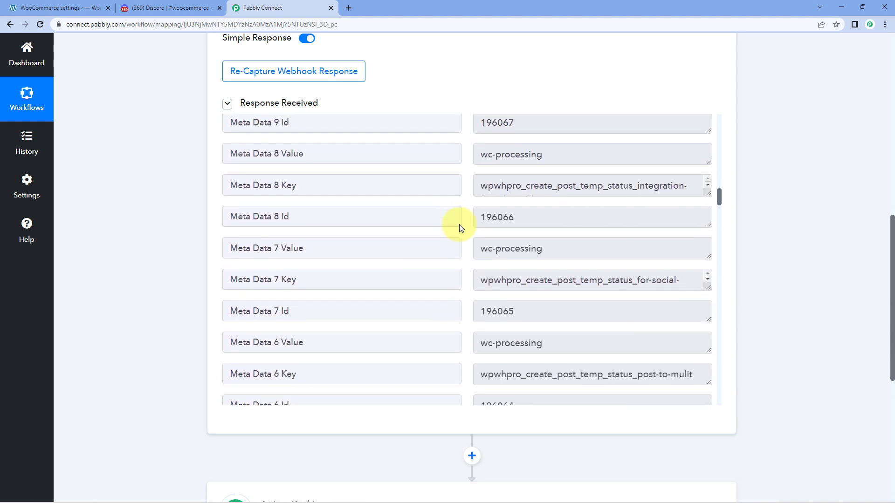
{"action": "scroll", "coordinate": [460, 226], "scroll_direction": "down", "scroll_amount": 9}
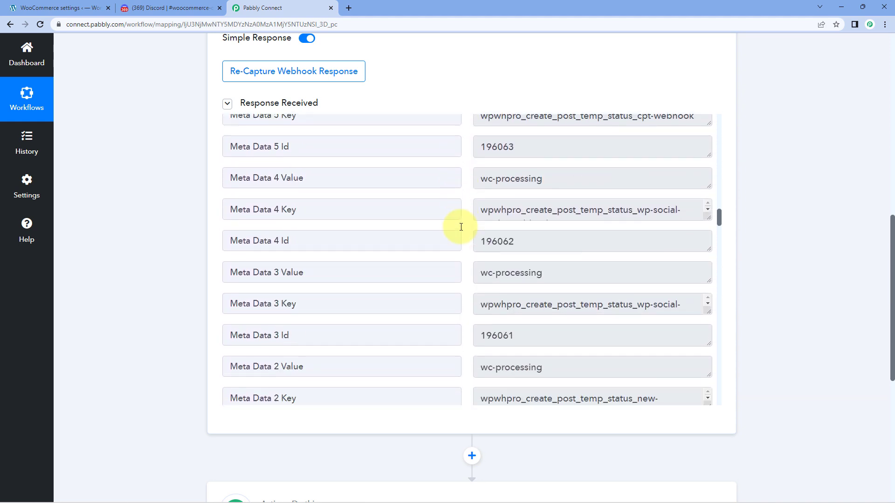
{"action": "scroll", "coordinate": [460, 228], "scroll_direction": "down", "scroll_amount": 13}
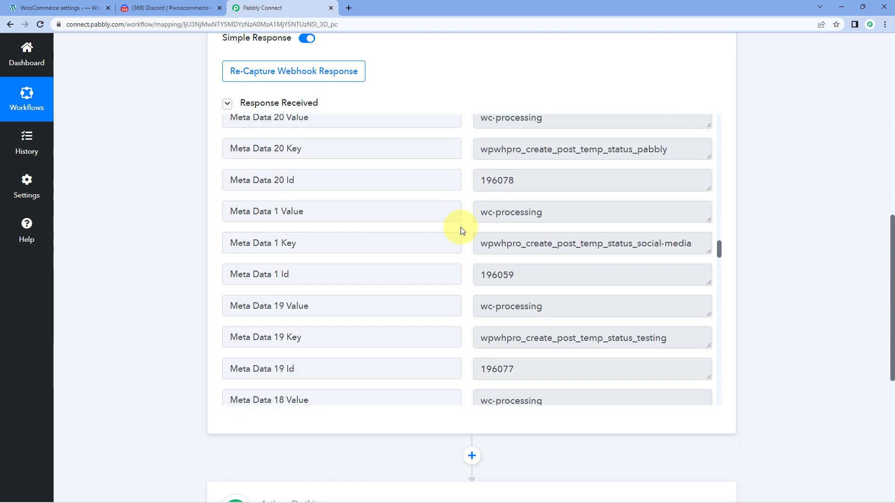
{"action": "scroll", "coordinate": [460, 227], "scroll_direction": "down", "scroll_amount": 12}
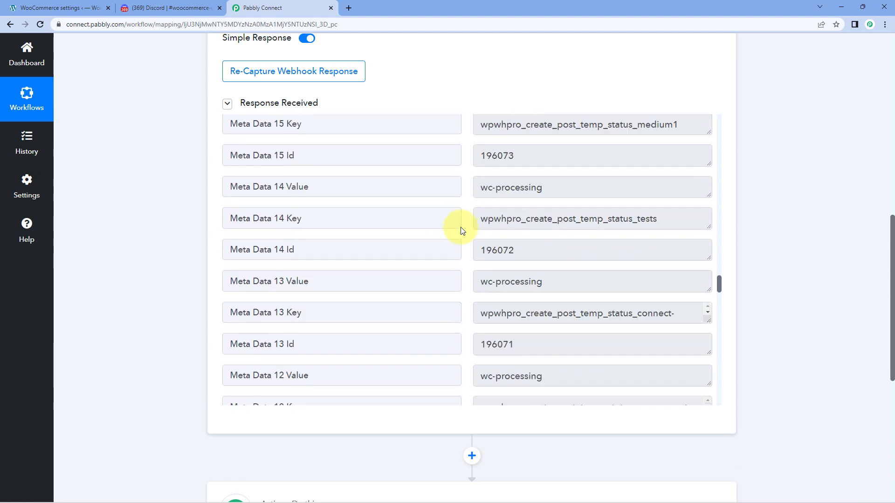
{"action": "scroll", "coordinate": [461, 228], "scroll_direction": "down", "scroll_amount": 4}
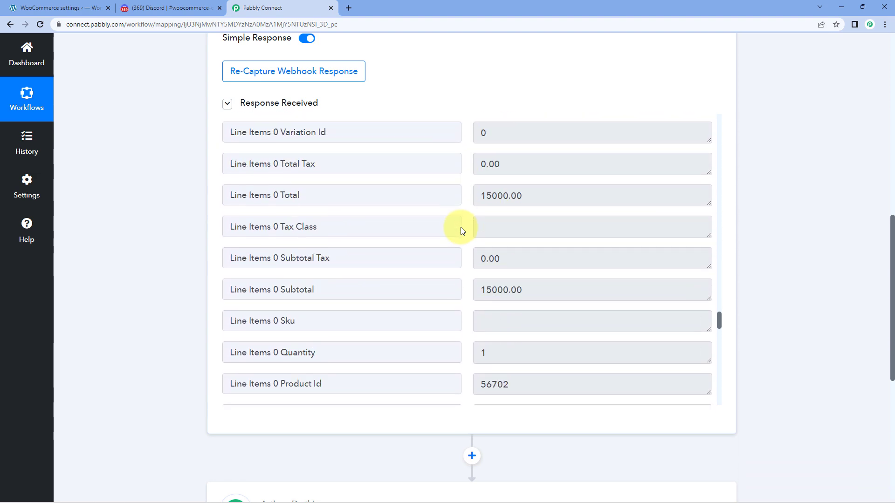
{"action": "double_click", "coordinate": [500, 193]}
{"action": "scroll", "coordinate": [470, 219], "scroll_direction": "down", "scroll_amount": 5}
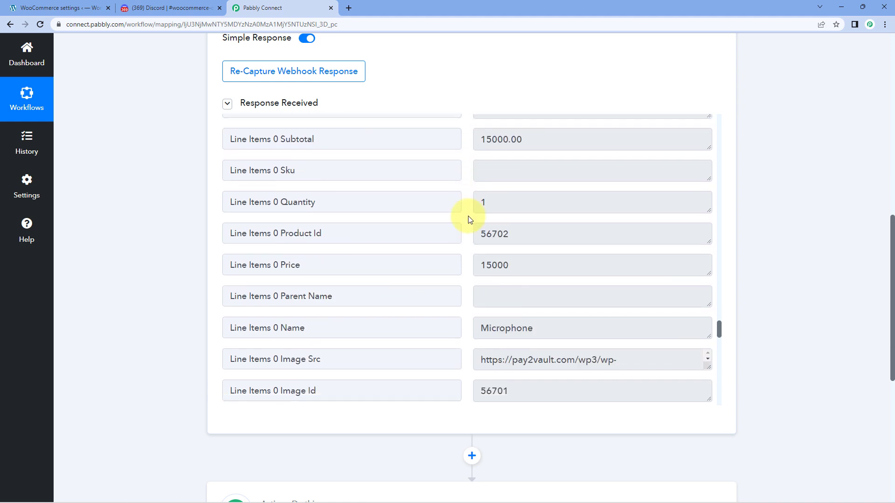
{"action": "left_click_drag", "start_coordinate": [539, 245], "coordinate": [467, 254]}
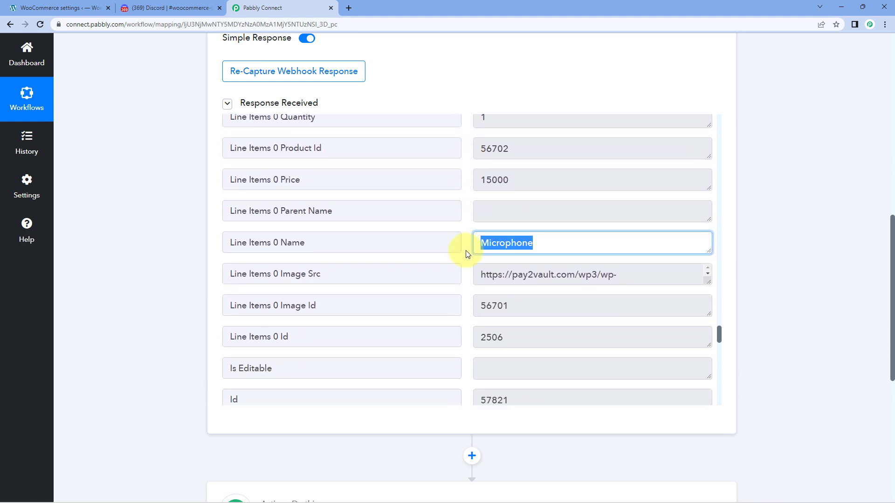
{"action": "scroll", "coordinate": [487, 247], "scroll_direction": "down", "scroll_amount": 2}
{"action": "left_click_drag", "start_coordinate": [539, 247], "coordinate": [470, 244]}
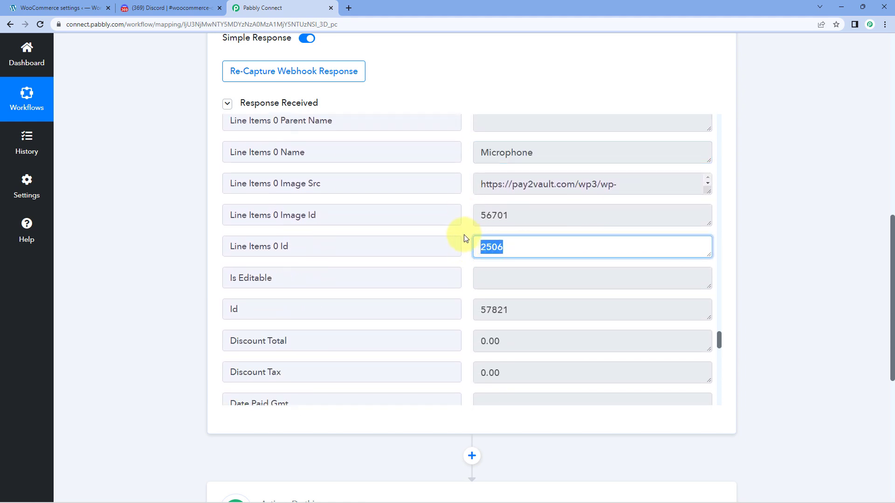
{"action": "scroll", "coordinate": [464, 239], "scroll_direction": "down", "scroll_amount": 8}
{"action": "scroll", "coordinate": [465, 242], "scroll_direction": "down", "scroll_amount": 8}
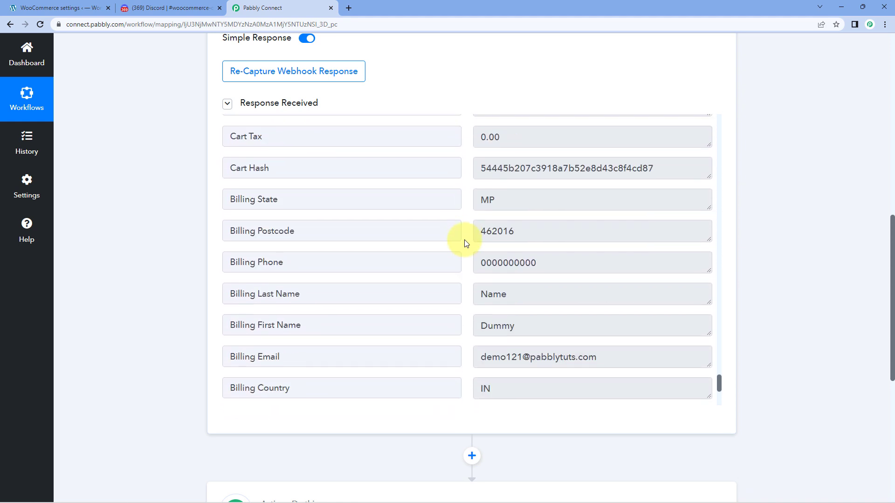
{"action": "scroll", "coordinate": [465, 242], "scroll_direction": "down", "scroll_amount": 1}
{"action": "scroll", "coordinate": [465, 243], "scroll_direction": "down", "scroll_amount": 1}
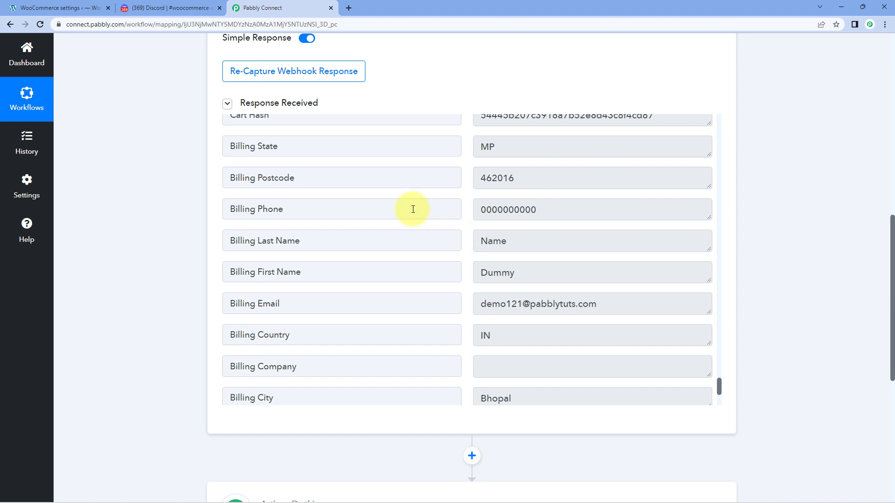
Choose Discord as the app for action step 2.
{"action": "scroll", "coordinate": [175, 214], "scroll_direction": "down", "scroll_amount": 7}
{"action": "left_click", "coordinate": [399, 183]}
{"action": "left_click", "coordinate": [299, 253]}
{"action": "type", "text": "Go"}
{"action": "key", "text": "BackSpace"}
{"action": "key", "text": "BackSpace"}
{"action": "type", "text": "D"}
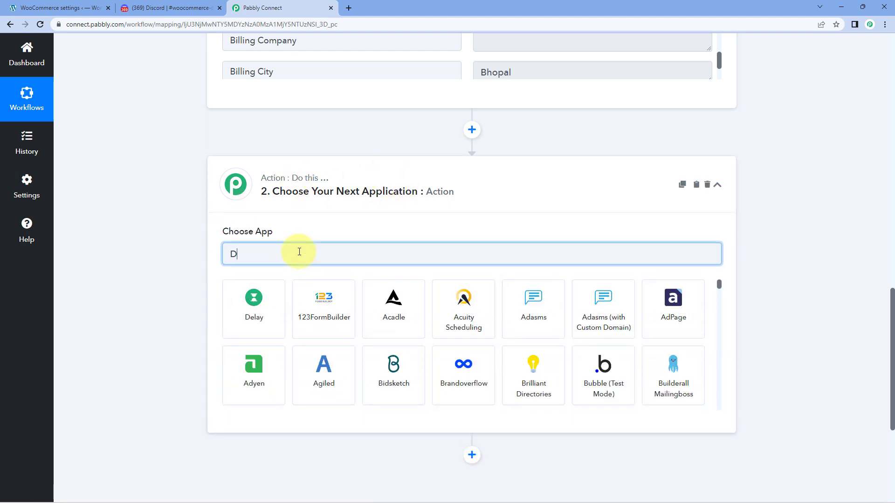
{"action": "type", "text": "isc"}
{"action": "left_click", "coordinate": [280, 284]}
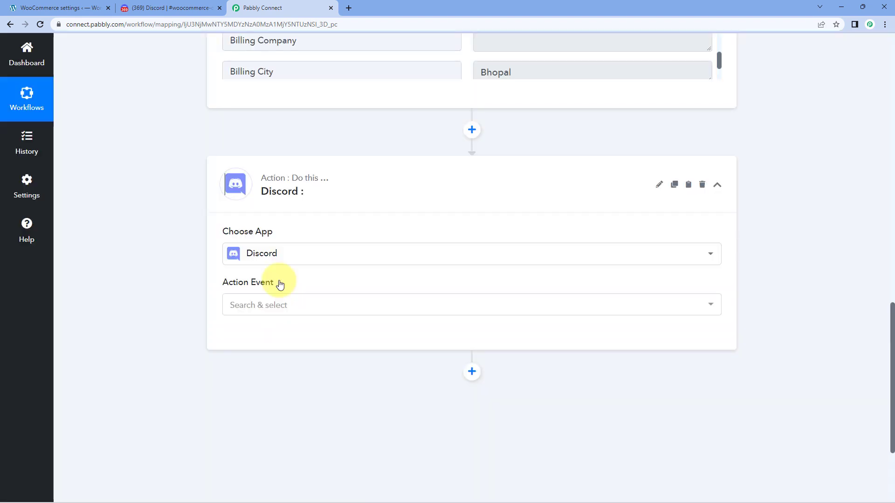
Set the action event to Send Channel Message (HTML) and connect it.
{"action": "scroll", "coordinate": [298, 261], "scroll_direction": "down", "scroll_amount": 2}
{"action": "left_click", "coordinate": [308, 212]}
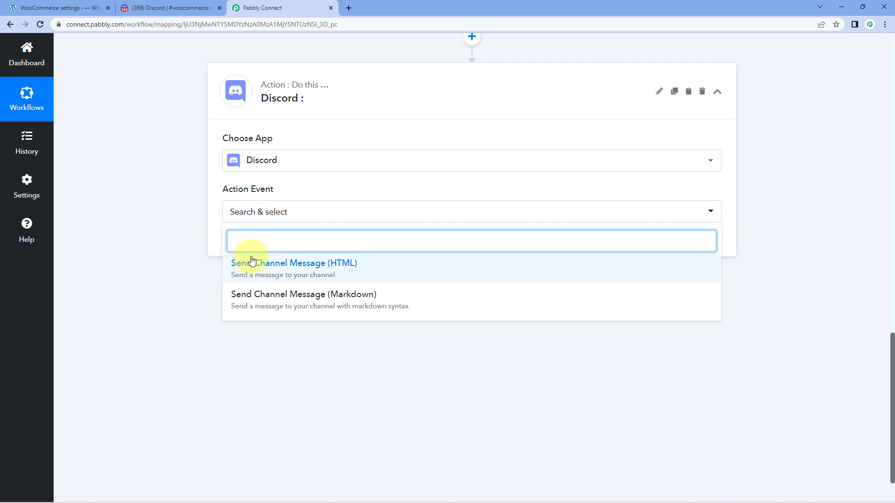
{"action": "left_click", "coordinate": [360, 266]}
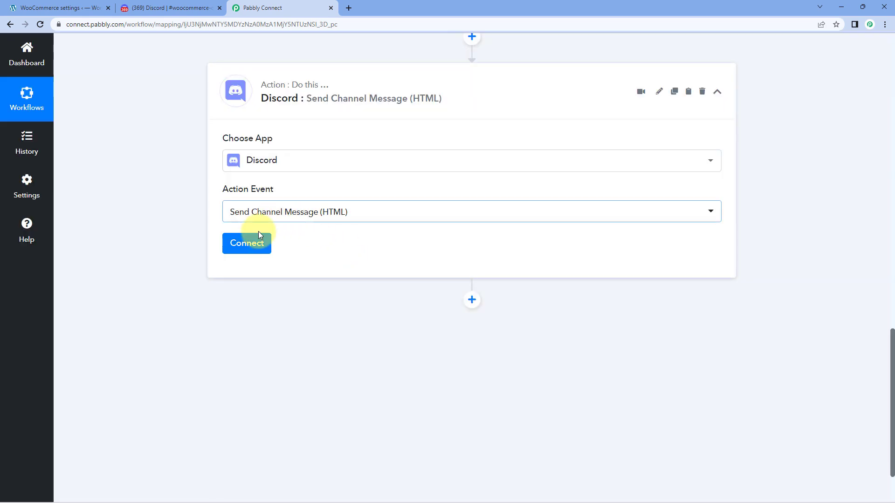
{"action": "left_click", "coordinate": [260, 243]}
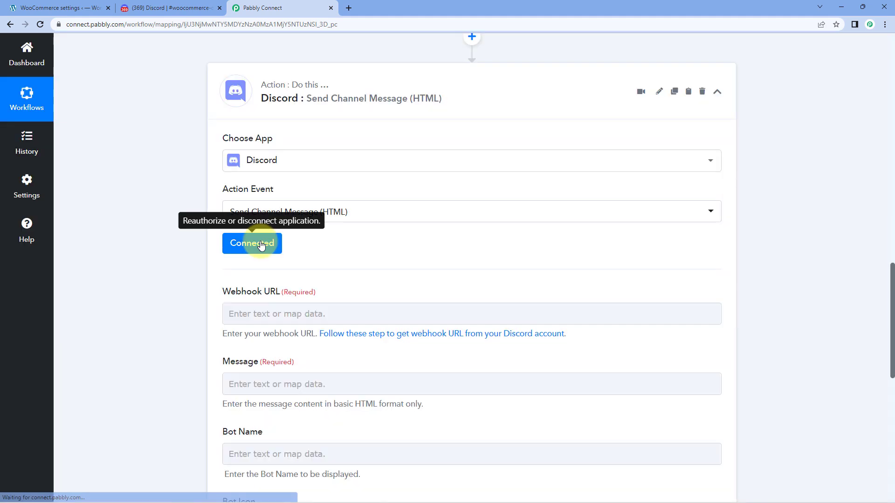
{"action": "scroll", "coordinate": [320, 243], "scroll_direction": "down", "scroll_amount": 1}
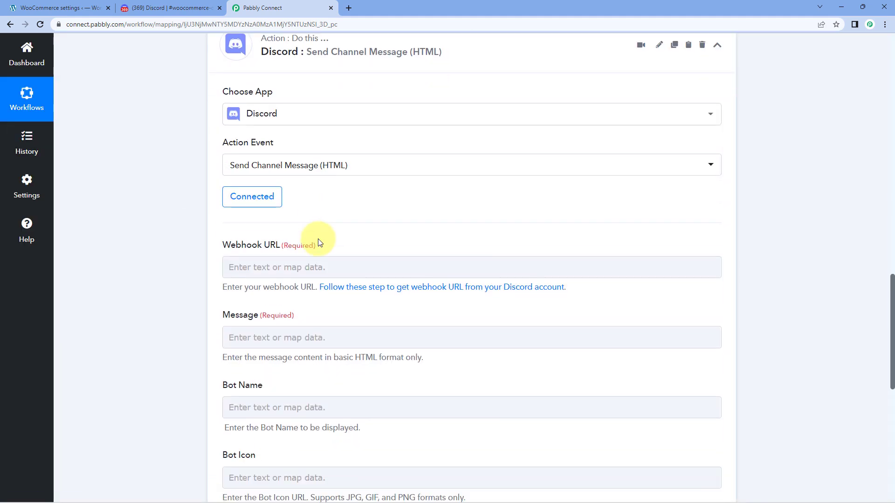
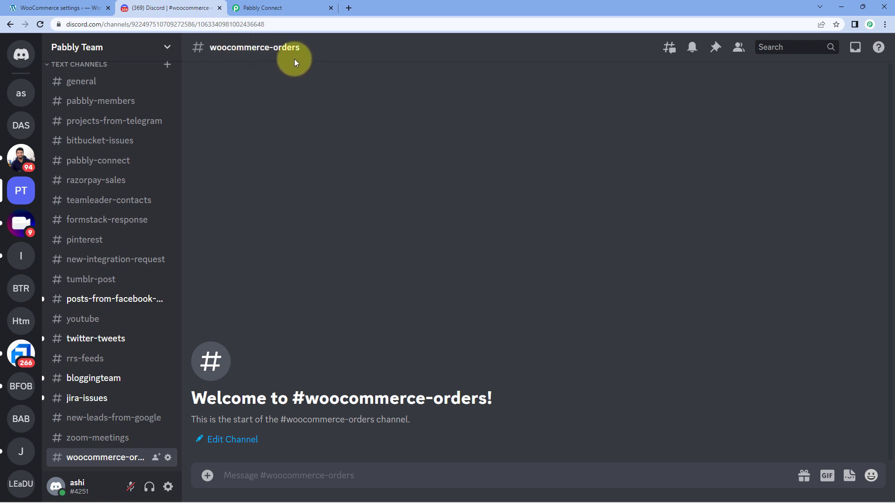
Go to Pabbly Team Server Settings › Integrations and view its existing webhooks.
{"action": "left_click", "coordinate": [167, 49]}
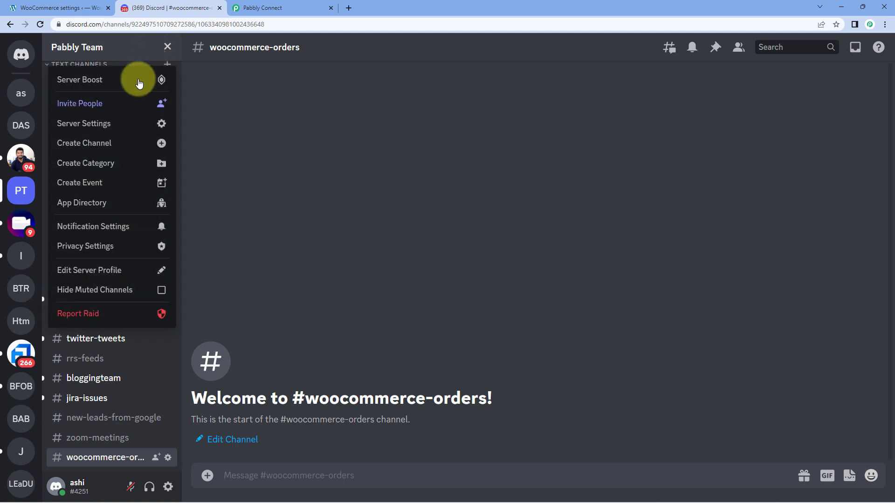
{"action": "left_click", "coordinate": [128, 123]}
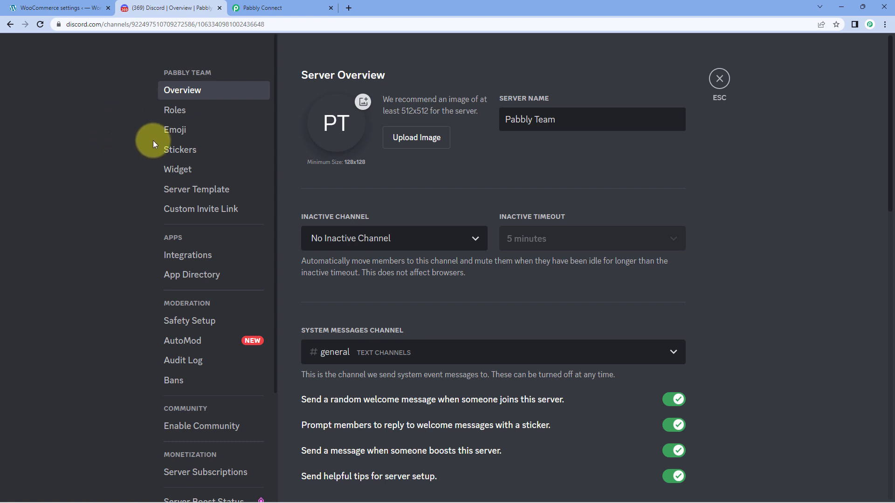
{"action": "left_click", "coordinate": [214, 255]}
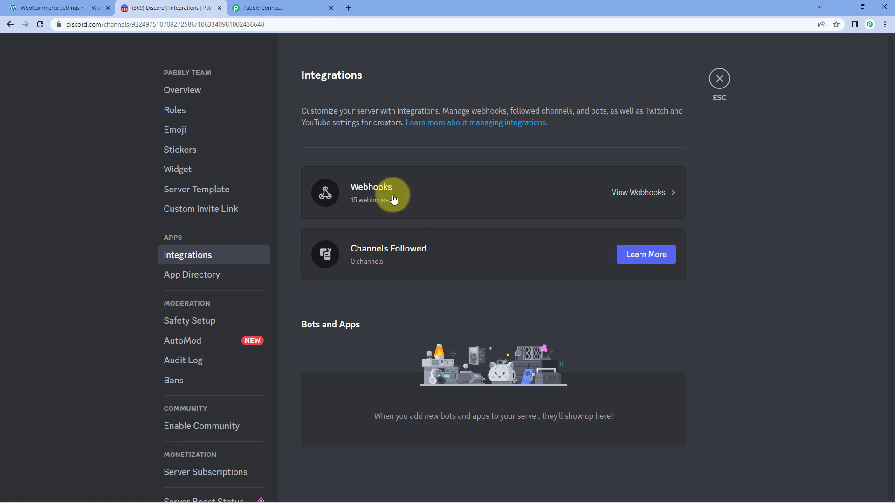
{"action": "left_click", "coordinate": [657, 197]}
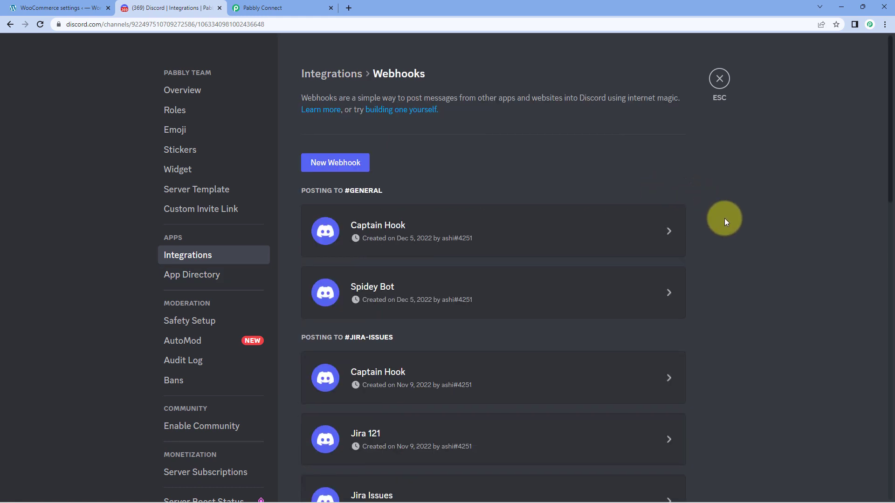
{"action": "scroll", "coordinate": [724, 218], "scroll_direction": "down", "scroll_amount": 8}
{"action": "scroll", "coordinate": [724, 218], "scroll_direction": "down", "scroll_amount": 7}
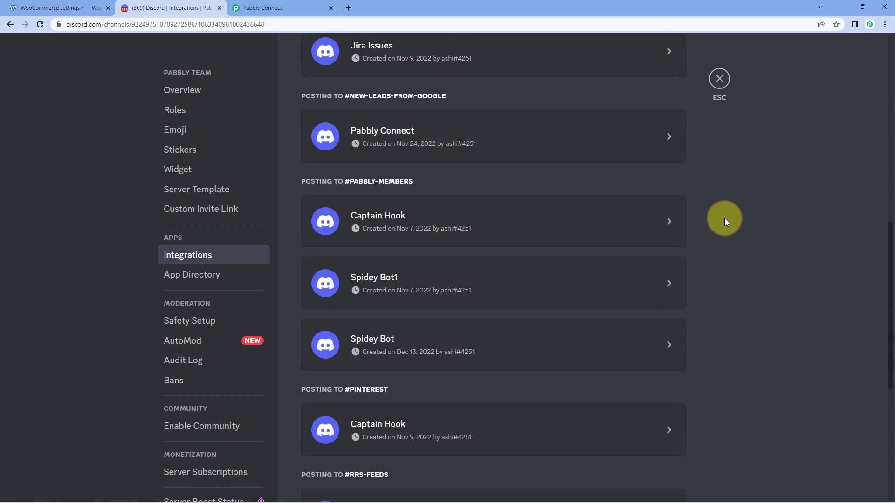
{"action": "scroll", "coordinate": [724, 218], "scroll_direction": "up", "scroll_amount": 8}
{"action": "scroll", "coordinate": [724, 218], "scroll_direction": "up", "scroll_amount": 8}
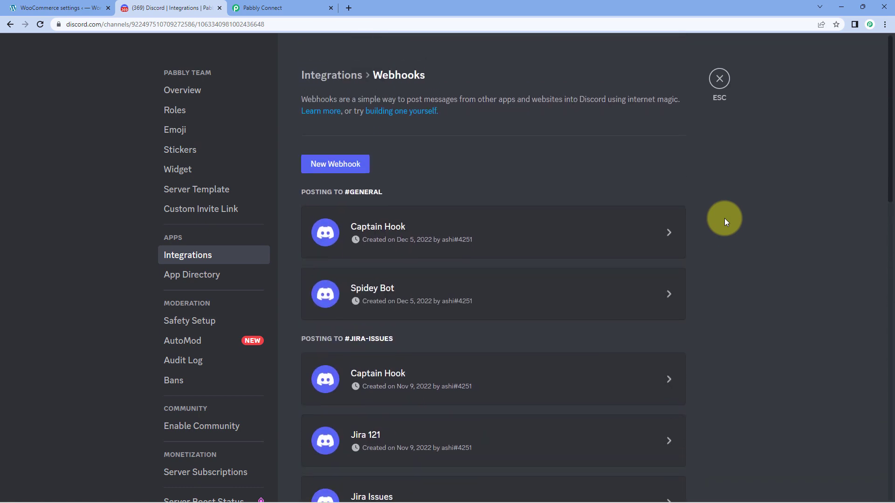
Create a new Discord webhook and rename it WooCommerce.
{"action": "left_click", "coordinate": [337, 166]}
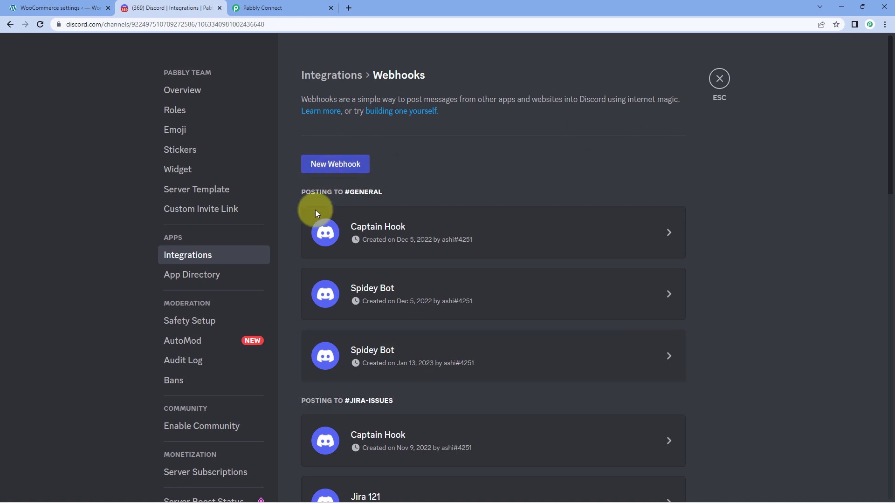
{"action": "left_click", "coordinate": [492, 354]}
{"action": "scroll", "coordinate": [487, 352], "scroll_direction": "down", "scroll_amount": 2}
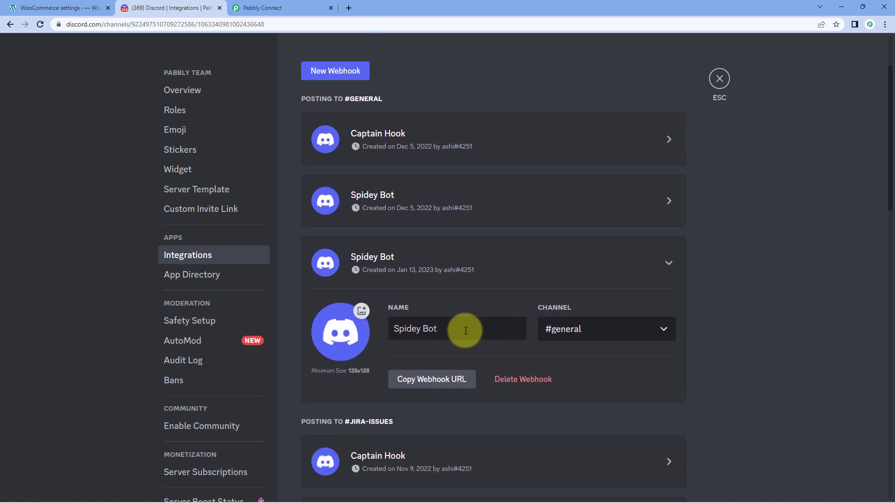
{"action": "left_click_drag", "start_coordinate": [466, 331], "coordinate": [376, 336]}
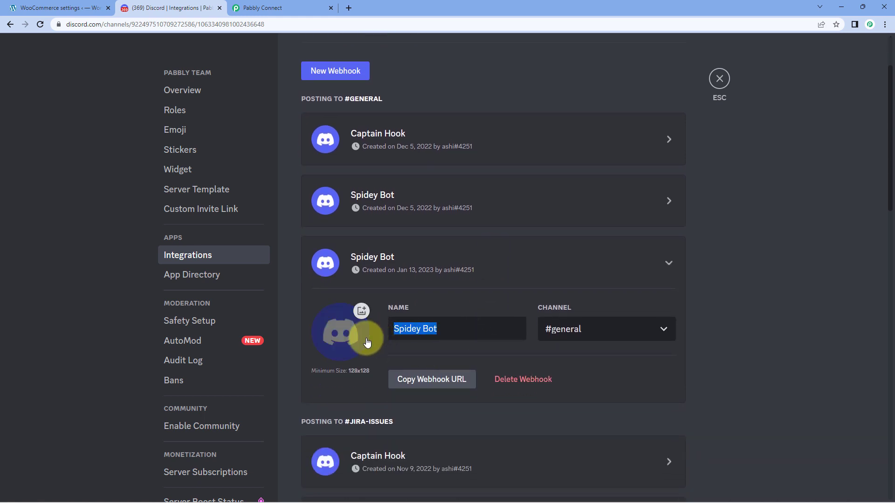
{"action": "type", "text": "WooCommer"}
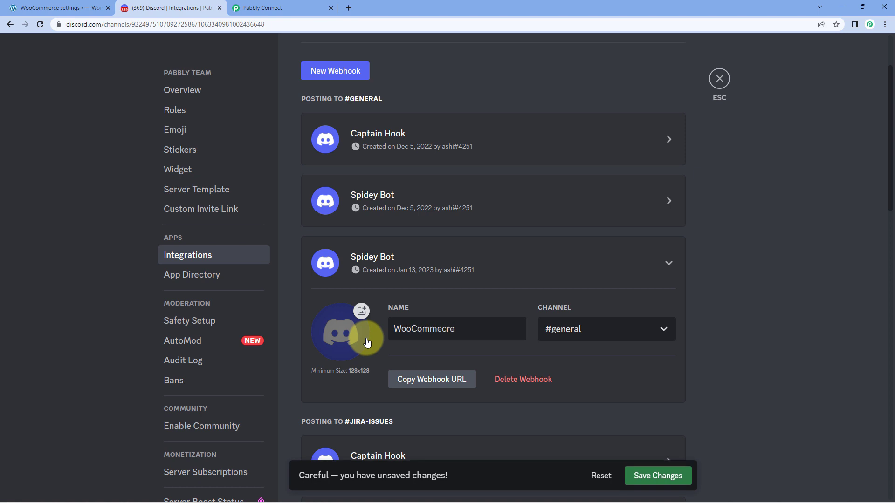
{"action": "type", "text": "c"}
{"action": "key", "text": "BackSpace"}
{"action": "type", "text": "rc"}
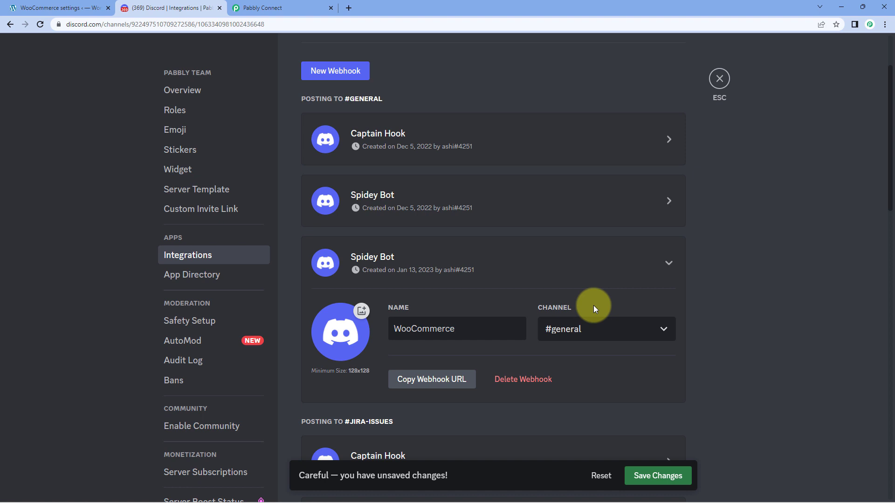
Point the WooCommerce webhook at #woocommerce-orders, copy its URL, and save the changes.
{"action": "left_click", "coordinate": [622, 334]}
{"action": "scroll", "coordinate": [629, 235], "scroll_direction": "down", "scroll_amount": 3}
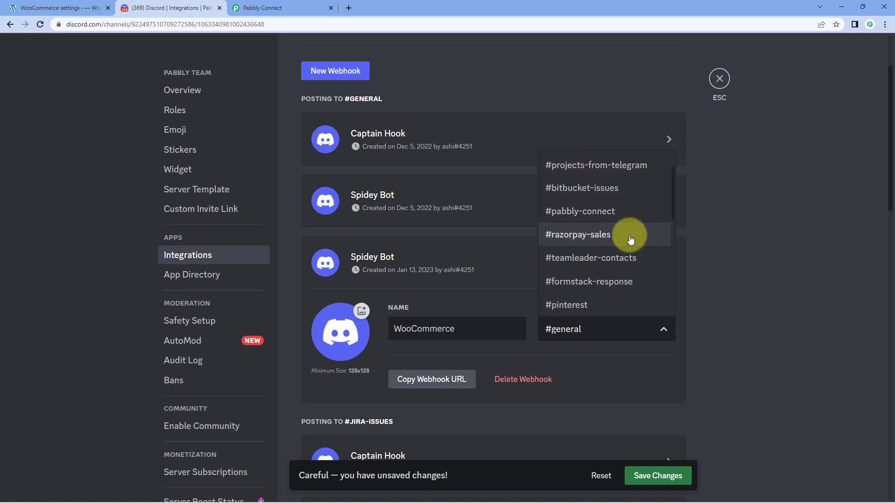
{"action": "scroll", "coordinate": [630, 240], "scroll_direction": "down", "scroll_amount": 1}
{"action": "scroll", "coordinate": [630, 240], "scroll_direction": "down", "scroll_amount": 4}
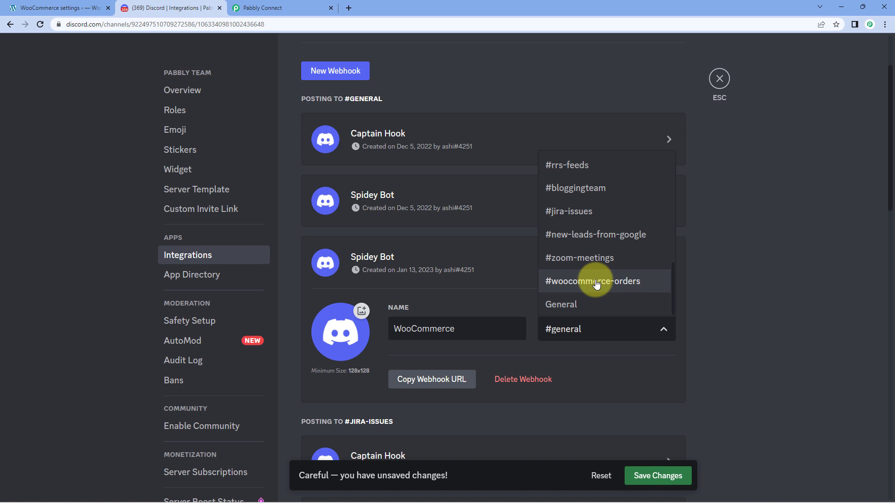
{"action": "left_click", "coordinate": [596, 284]}
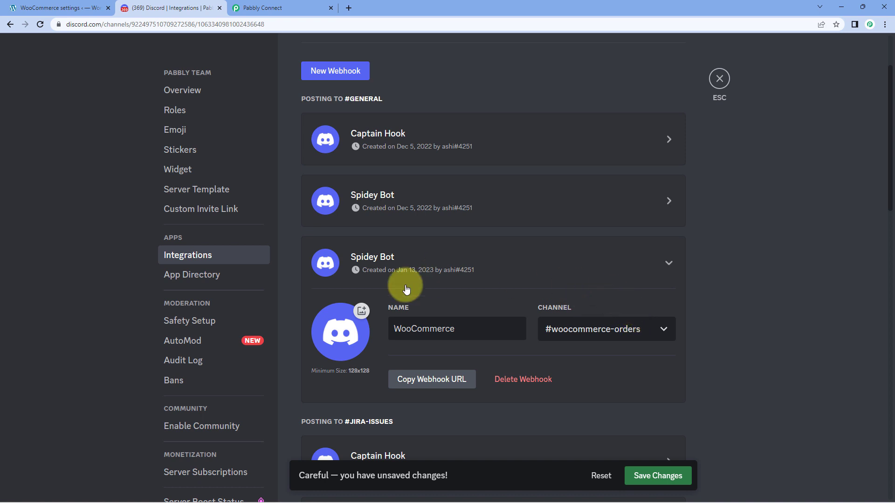
{"action": "left_click", "coordinate": [429, 383]}
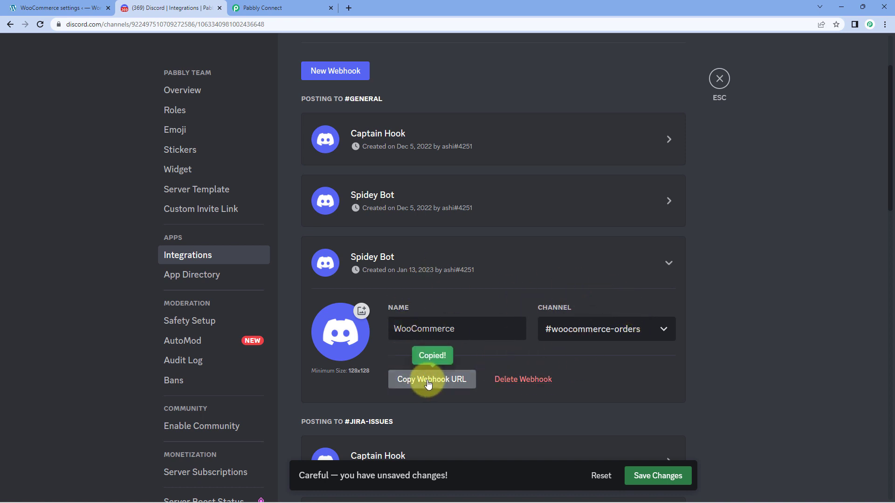
{"action": "left_click", "coordinate": [654, 476]}
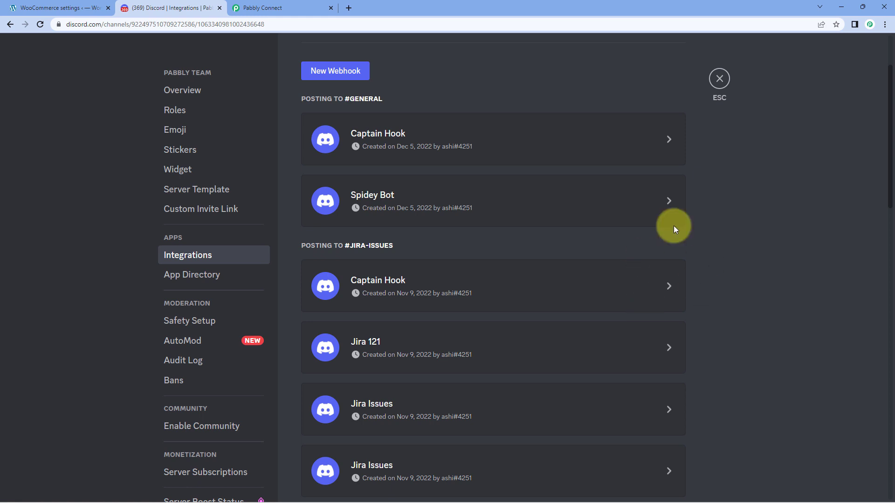
Paste the copied Discord webhook URL into the Pabbly Discord action's Webhook URL field.
{"action": "left_click", "coordinate": [288, 14]}
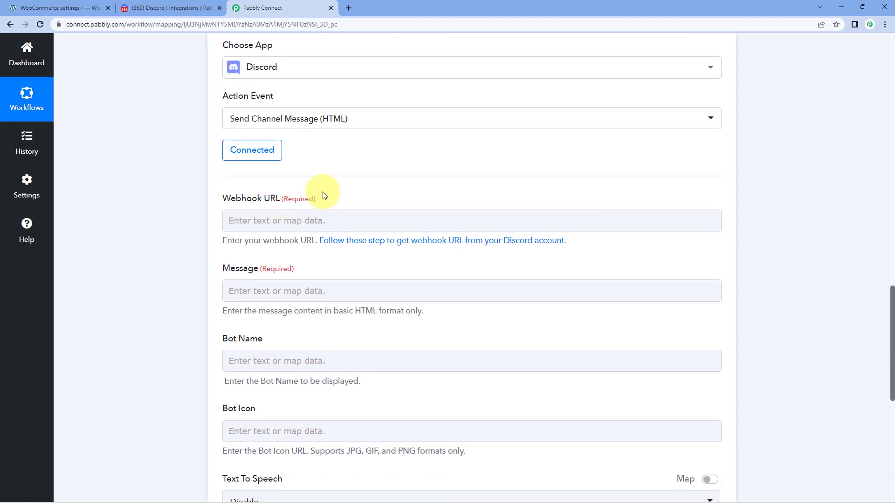
{"action": "left_click", "coordinate": [239, 223]}
{"action": "right_click", "coordinate": [239, 223]}
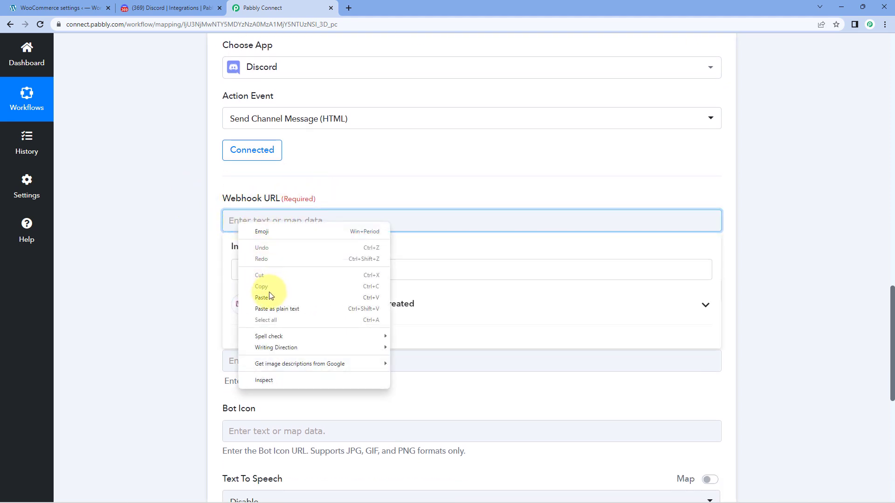
{"action": "left_click", "coordinate": [263, 297]}
{"action": "left_click", "coordinate": [186, 235]}
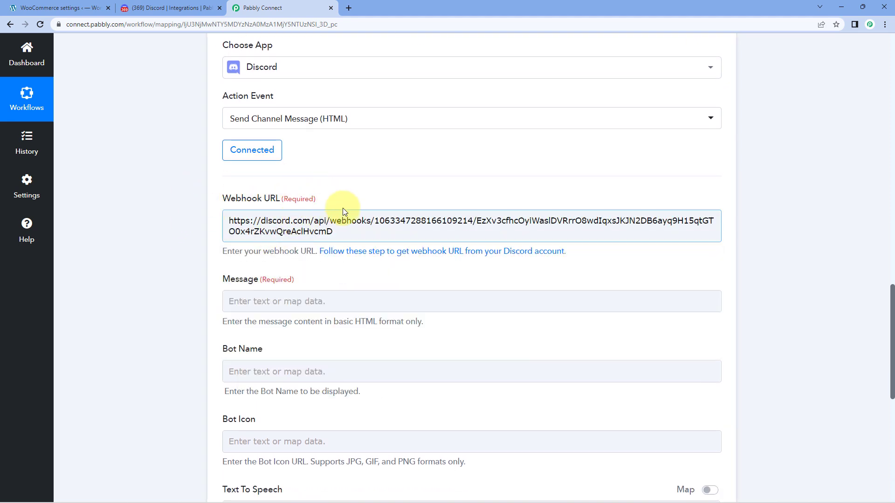
{"action": "scroll", "coordinate": [340, 196], "scroll_direction": "down", "scroll_amount": 1}
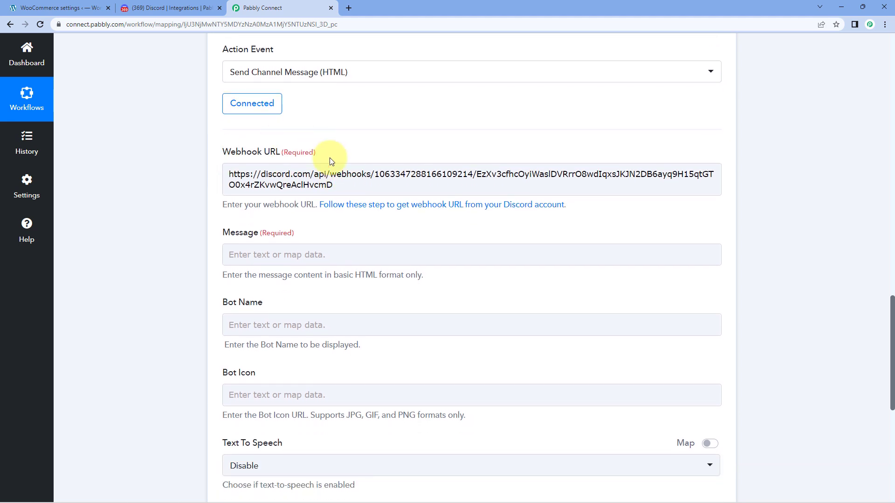
{"action": "scroll", "coordinate": [229, 170], "scroll_direction": "down", "scroll_amount": 1}
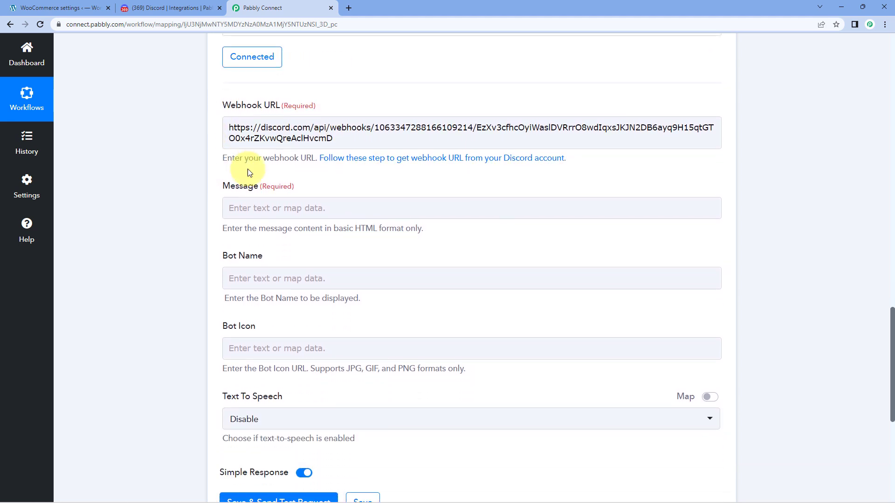
Start the Message with 'Hello Team,' and 'We have received a new order on WooCommerce Store:'.
{"action": "left_click", "coordinate": [264, 208]}
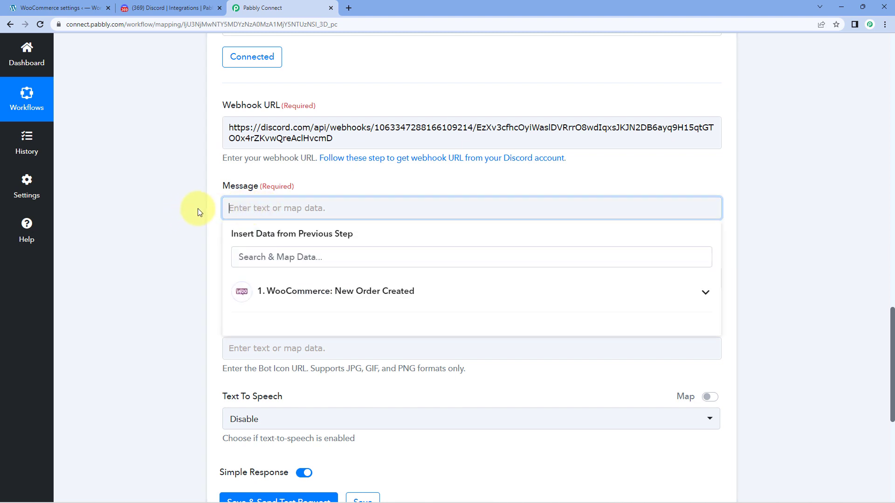
{"action": "type", "text": "Hello Team,"}
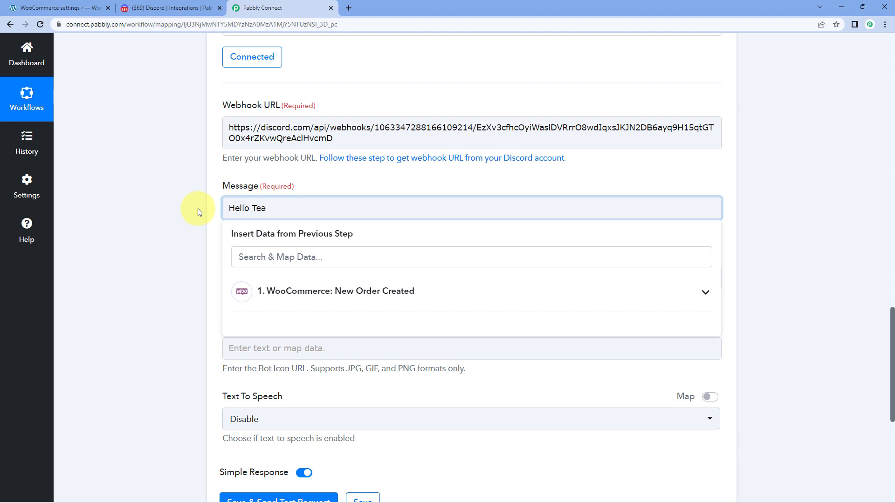
{"action": "key", "text": "Return"}
{"action": "key", "text": "Return"}
{"action": "type", "text": "We have received a new order on WooCommerce Store:"}
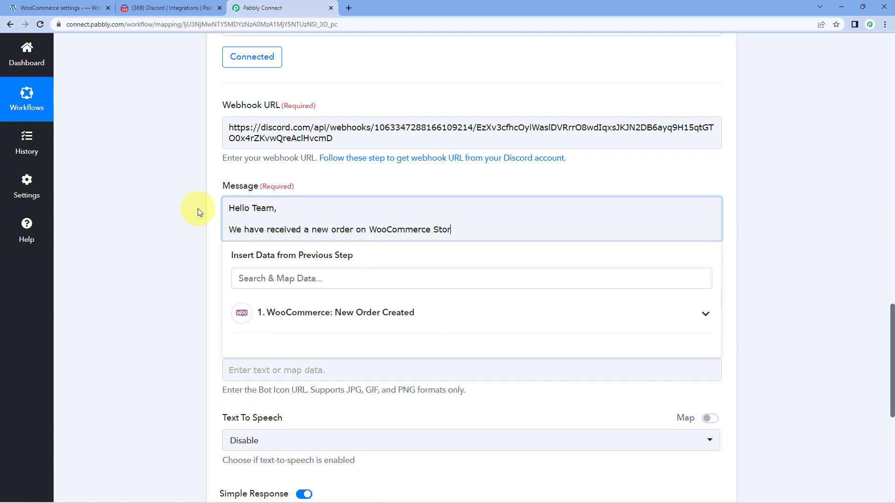
{"action": "key", "text": "Return"}
{"action": "key", "text": "Return"}
Add message lines labelled Customer Name:, Email:, Product: Quantity:, and Amount:.
{"action": "type", "text": "Customer Name:"}
{"action": "key", "text": "Return"}
{"action": "type", "text": "Email:"}
{"action": "key", "text": "Return"}
{"action": "type", "text": "Product: Quantity:"}
{"action": "key", "text": "Return"}
{"action": "type", "text": "Amount:"}
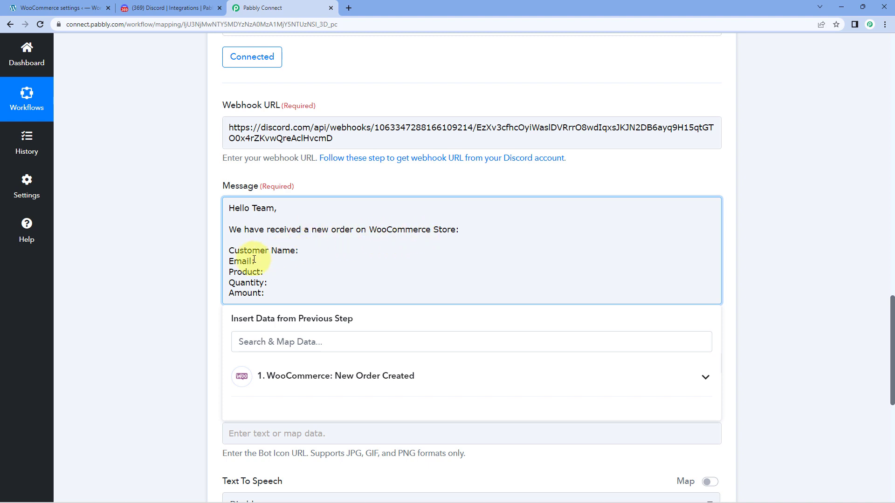
{"action": "left_click", "coordinate": [267, 291]}
Insert the order's Shipping First Name after Customer Name:.
{"action": "left_click", "coordinate": [297, 252]}
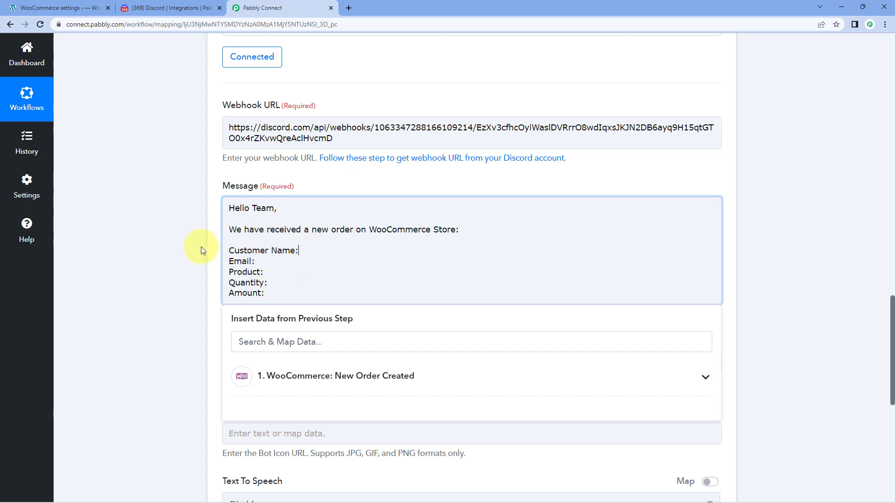
{"action": "scroll", "coordinate": [200, 248], "scroll_direction": "up", "scroll_amount": 6}
{"action": "scroll", "coordinate": [195, 253], "scroll_direction": "up", "scroll_amount": 8}
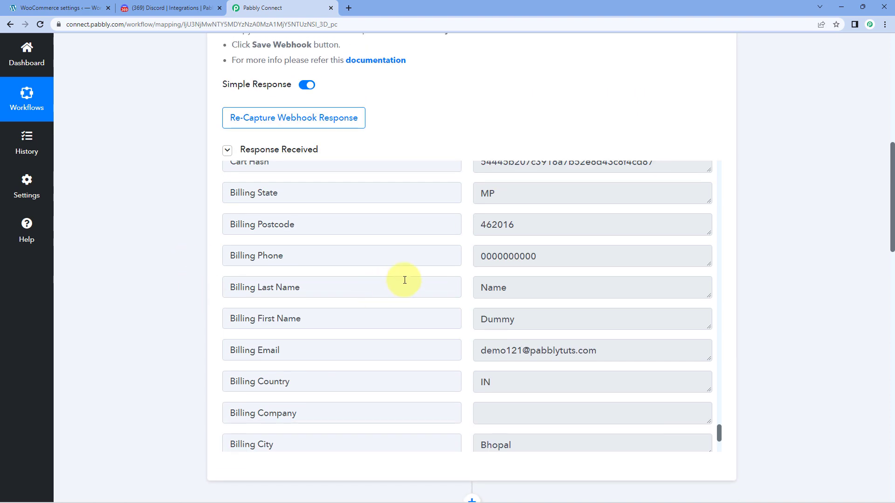
{"action": "scroll", "coordinate": [404, 278], "scroll_direction": "up", "scroll_amount": 8}
{"action": "scroll", "coordinate": [427, 279], "scroll_direction": "up", "scroll_amount": 15}
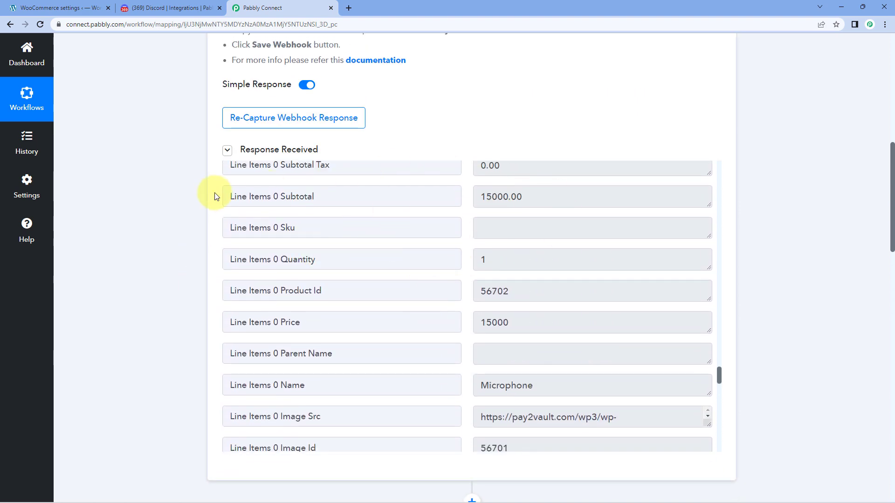
{"action": "scroll", "coordinate": [168, 218], "scroll_direction": "down", "scroll_amount": 6}
{"action": "scroll", "coordinate": [169, 216], "scroll_direction": "down", "scroll_amount": 8}
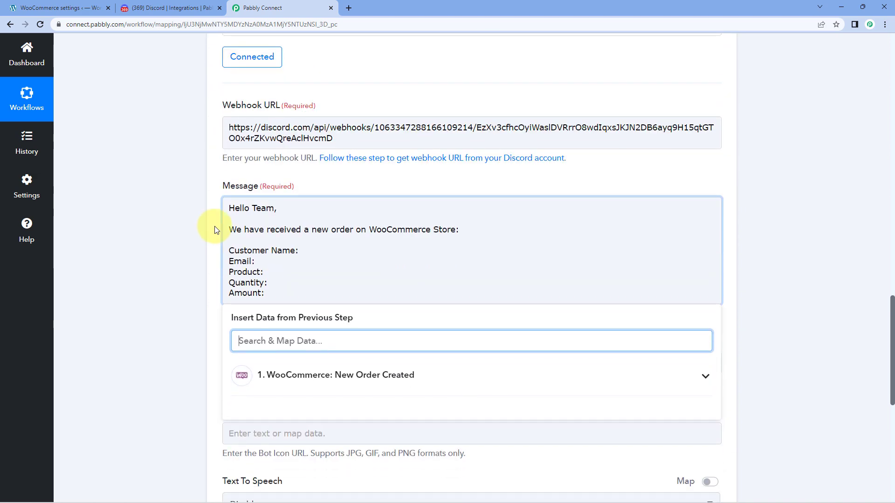
{"action": "left_click", "coordinate": [299, 251]}
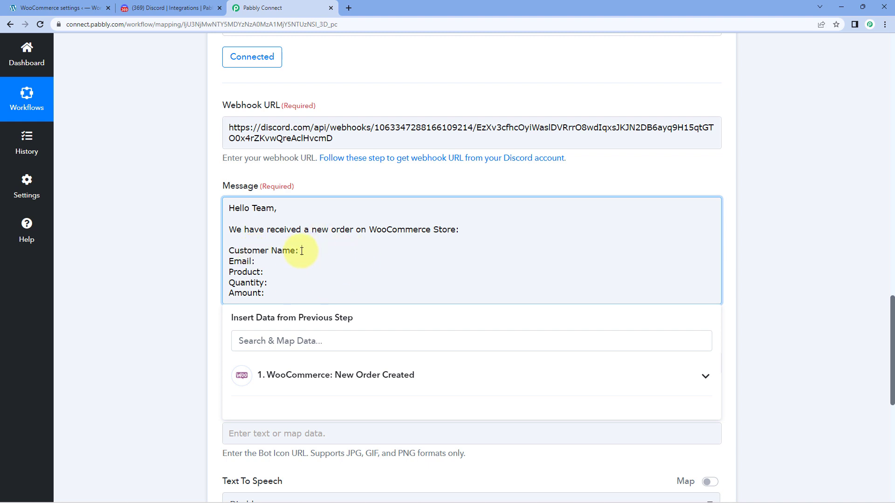
{"action": "scroll", "coordinate": [210, 280], "scroll_direction": "down", "scroll_amount": 1}
{"action": "left_click", "coordinate": [233, 295]}
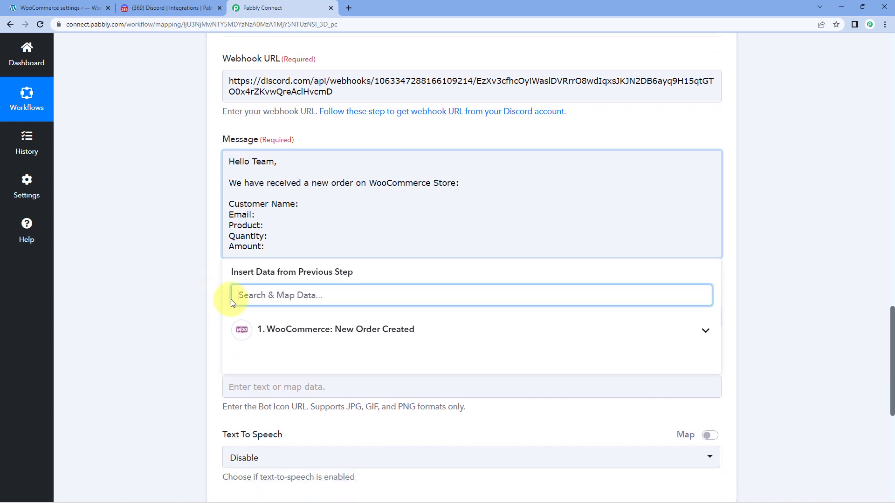
{"action": "left_click", "coordinate": [425, 331]}
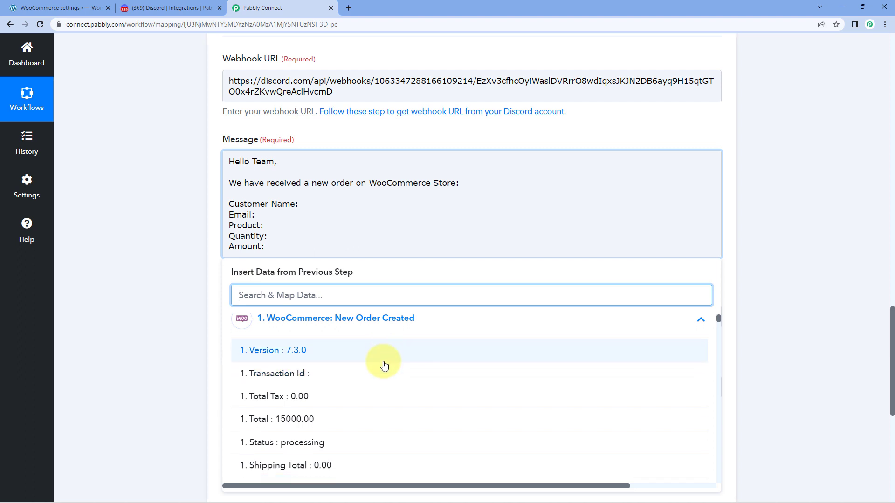
{"action": "scroll", "coordinate": [383, 366], "scroll_direction": "down", "scroll_amount": 3}
{"action": "scroll", "coordinate": [383, 366], "scroll_direction": "down", "scroll_amount": 8}
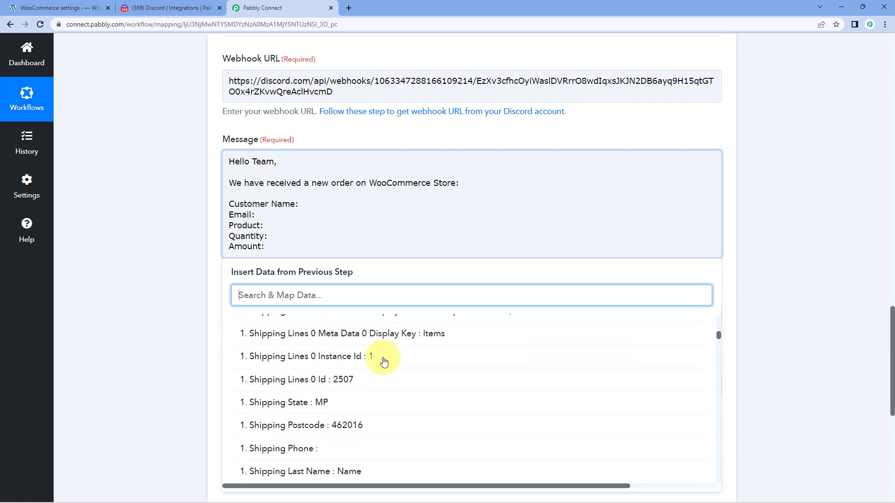
{"action": "scroll", "coordinate": [384, 362], "scroll_direction": "down", "scroll_amount": 5}
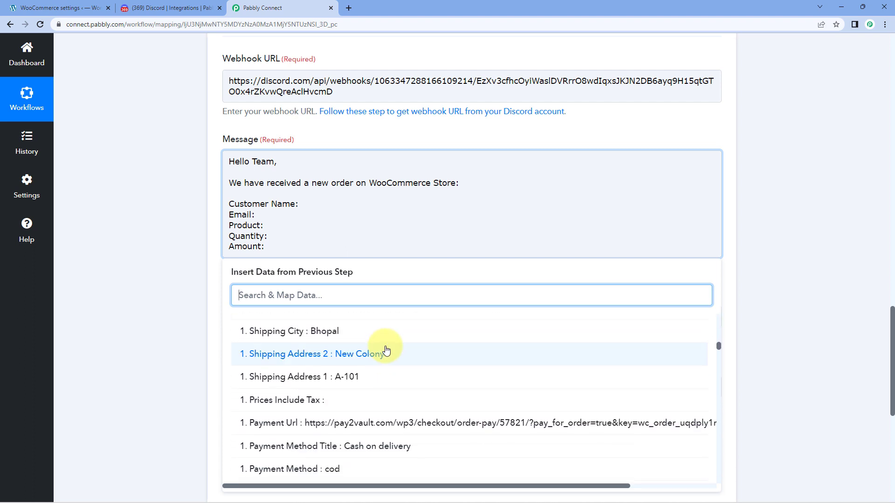
{"action": "scroll", "coordinate": [385, 349], "scroll_direction": "down", "scroll_amount": 10}
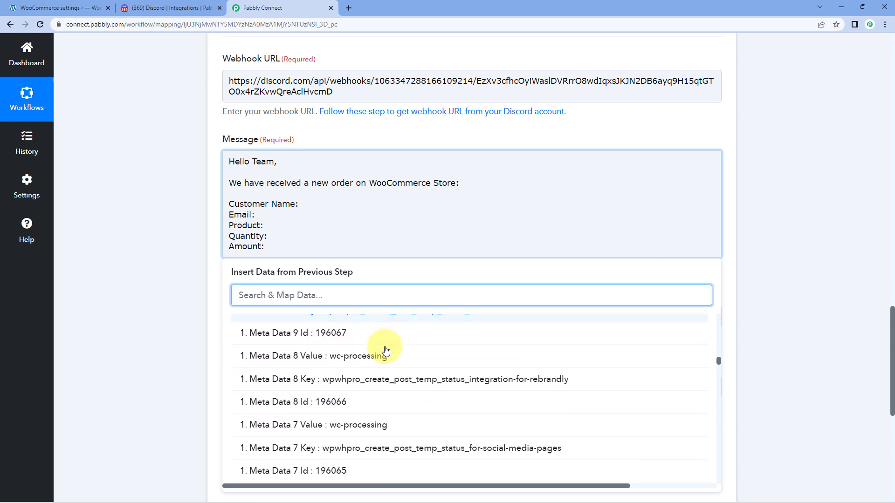
{"action": "scroll", "coordinate": [386, 350], "scroll_direction": "up", "scroll_amount": 12}
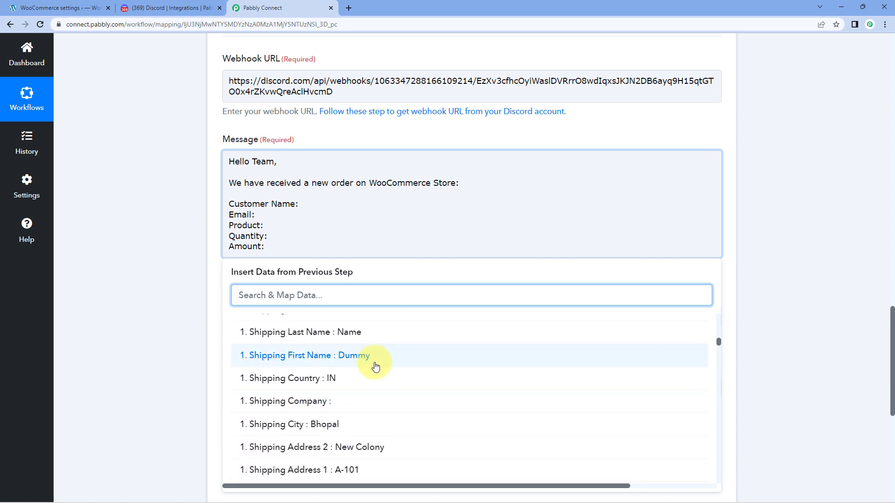
{"action": "left_click", "coordinate": [294, 359]}
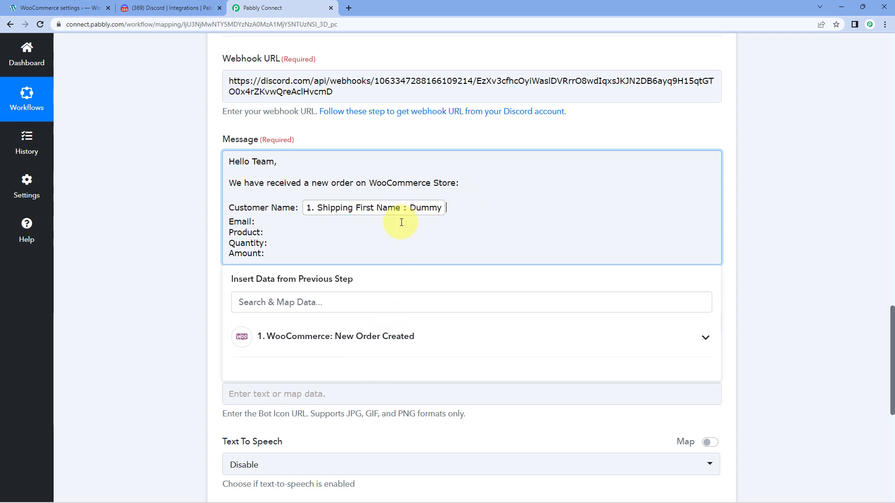
Add the Shipping Last Name after the first name.
{"action": "left_click", "coordinate": [392, 341]}
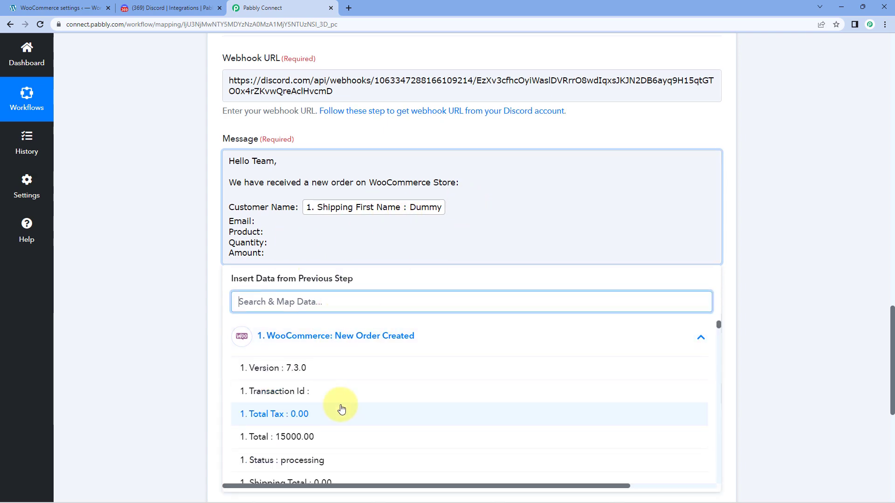
{"action": "scroll", "coordinate": [341, 409], "scroll_direction": "down", "scroll_amount": 10}
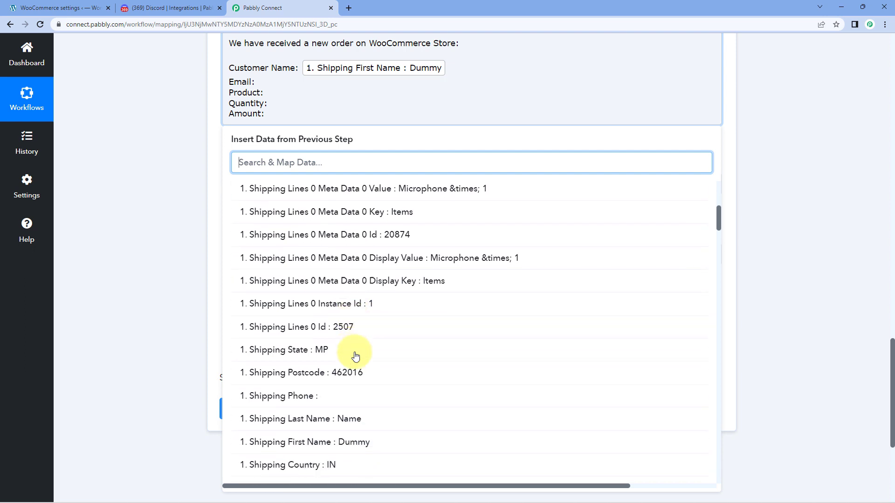
{"action": "scroll", "coordinate": [355, 356], "scroll_direction": "down", "scroll_amount": 3}
{"action": "left_click", "coordinate": [349, 341]}
{"action": "scroll", "coordinate": [209, 243], "scroll_direction": "up", "scroll_amount": 1}
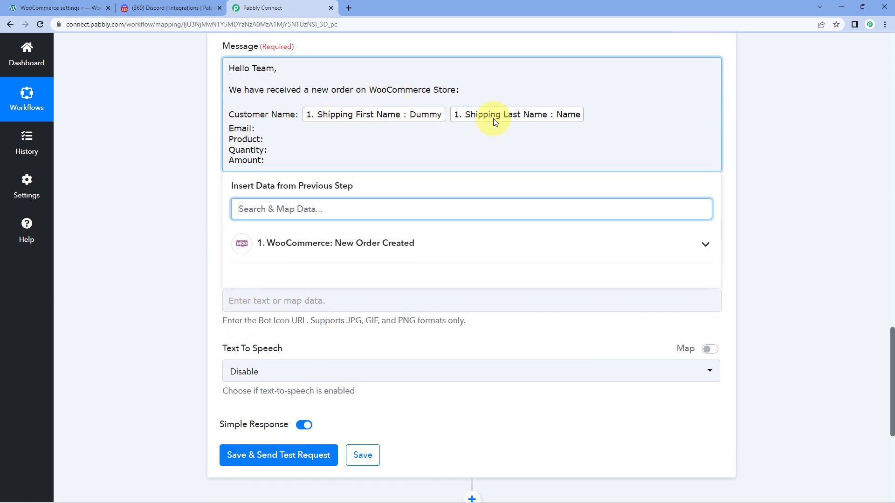
Insert the Billing Email field after Email:.
{"action": "left_click", "coordinate": [259, 128]}
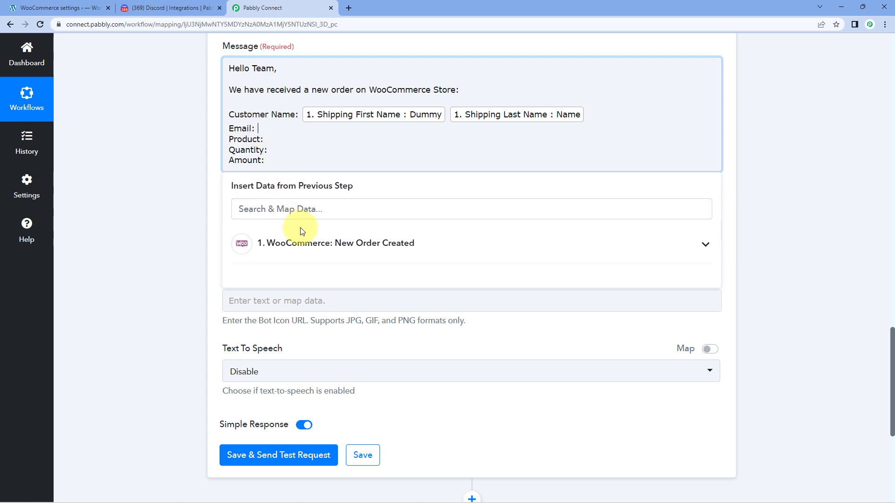
{"action": "left_click", "coordinate": [310, 243]}
{"action": "scroll", "coordinate": [325, 322], "scroll_direction": "down", "scroll_amount": 5}
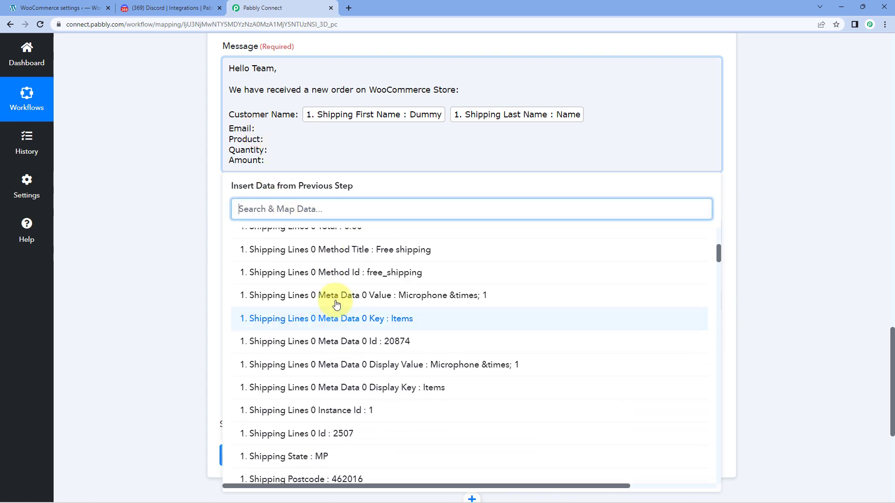
{"action": "scroll", "coordinate": [336, 305], "scroll_direction": "down", "scroll_amount": 4}
{"action": "type", "text": "email"}
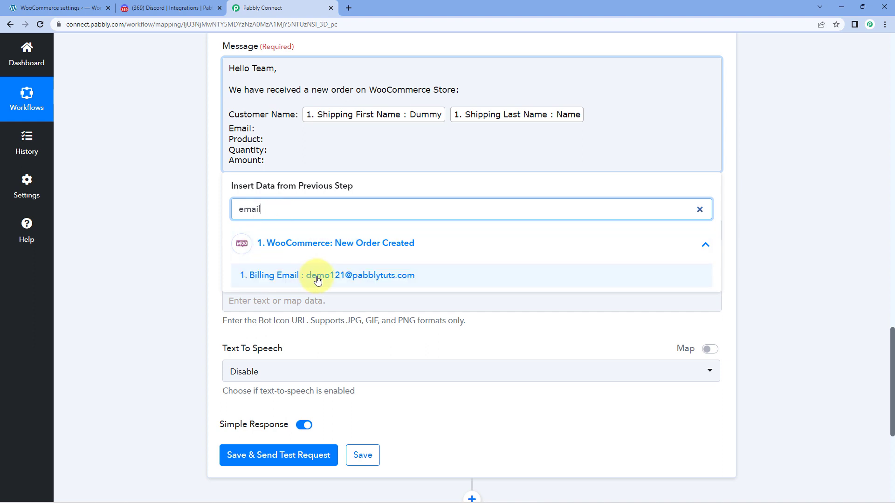
{"action": "left_click", "coordinate": [284, 278]}
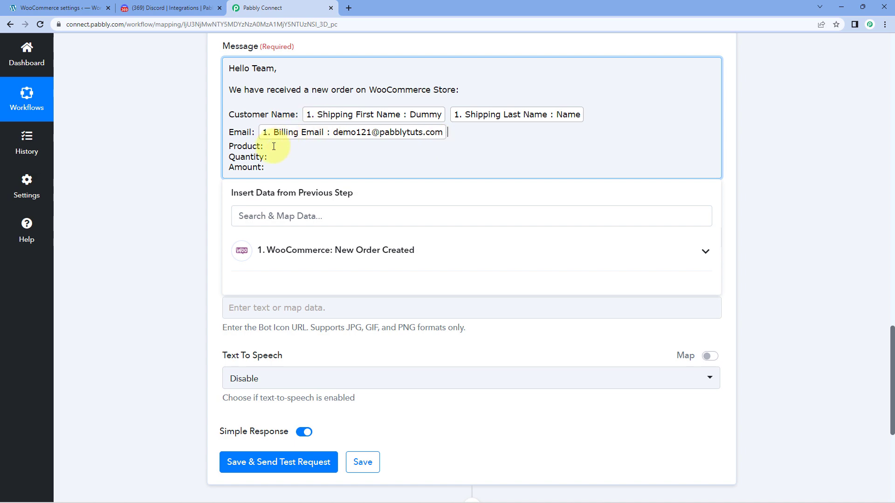
Insert Line Items 0 Name after Product:.
{"action": "left_click", "coordinate": [301, 243]}
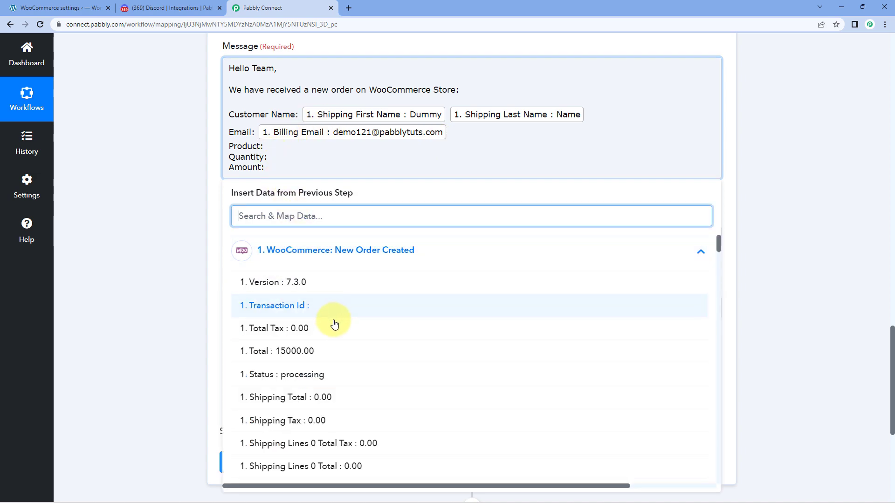
{"action": "scroll", "coordinate": [331, 321], "scroll_direction": "down", "scroll_amount": 4}
{"action": "scroll", "coordinate": [336, 323], "scroll_direction": "down", "scroll_amount": 15}
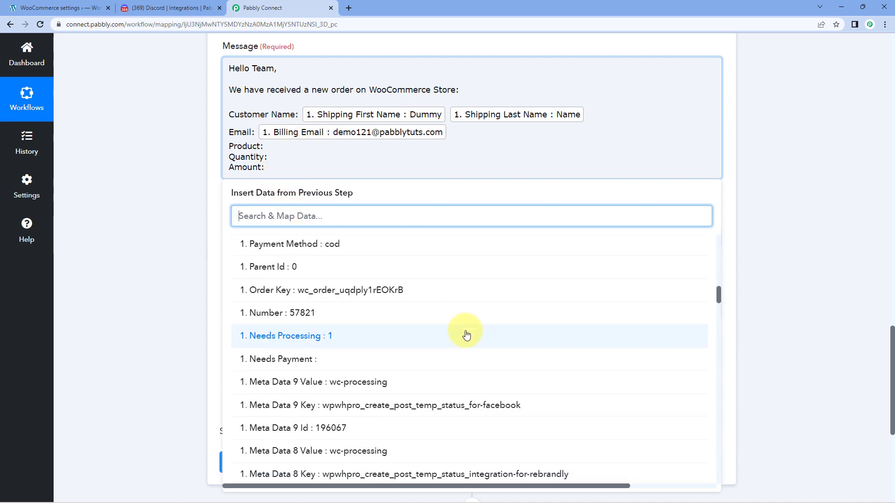
{"action": "scroll", "coordinate": [471, 332], "scroll_direction": "down", "scroll_amount": 15}
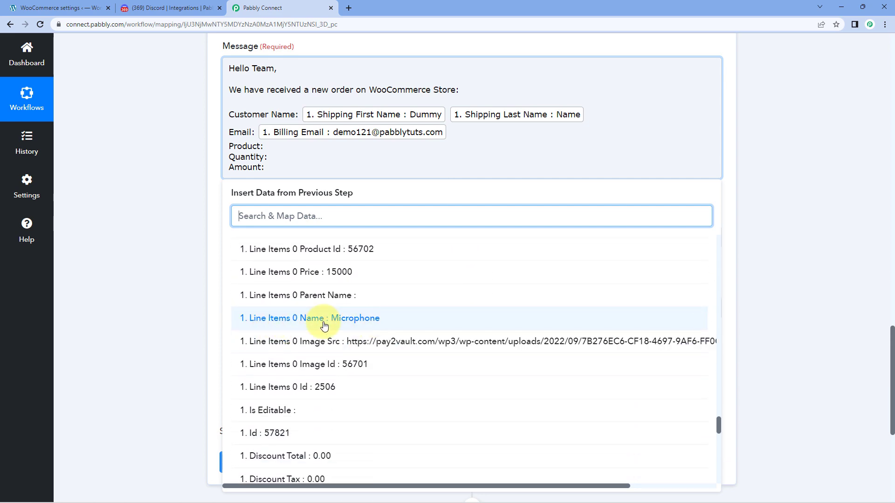
{"action": "left_click", "coordinate": [337, 320]}
Insert the line item Quantity after Quantity:.
{"action": "left_click", "coordinate": [267, 148]}
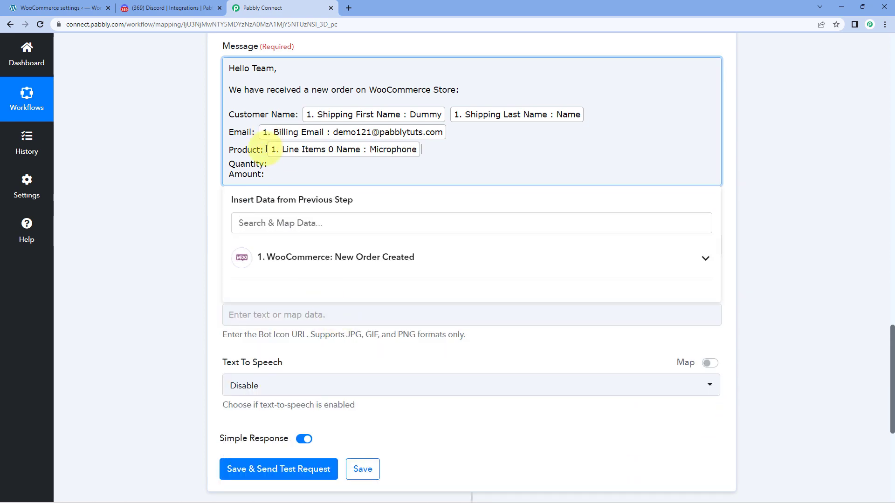
{"action": "left_click", "coordinate": [268, 164]}
{"action": "left_click", "coordinate": [288, 224]}
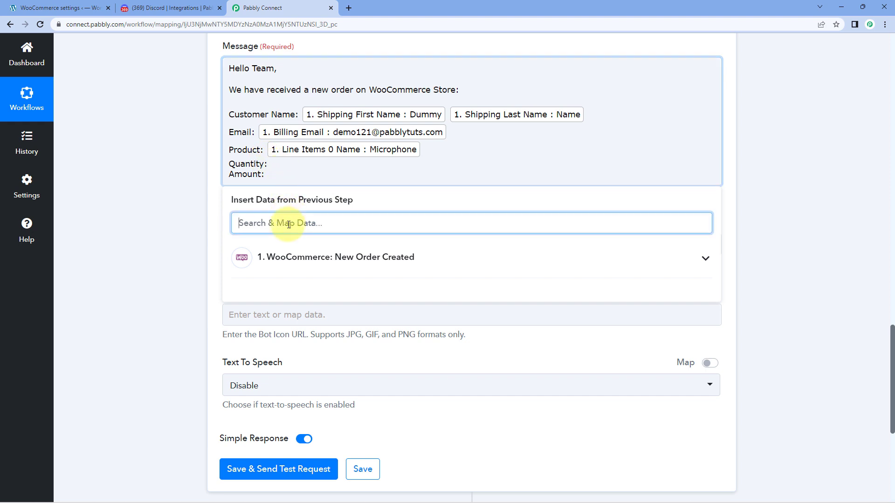
{"action": "type", "text": "qu"}
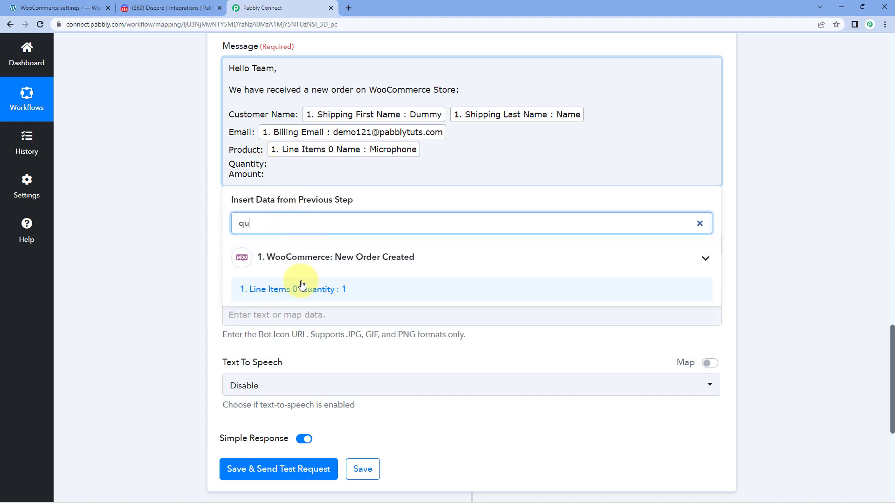
{"action": "left_click", "coordinate": [301, 290]}
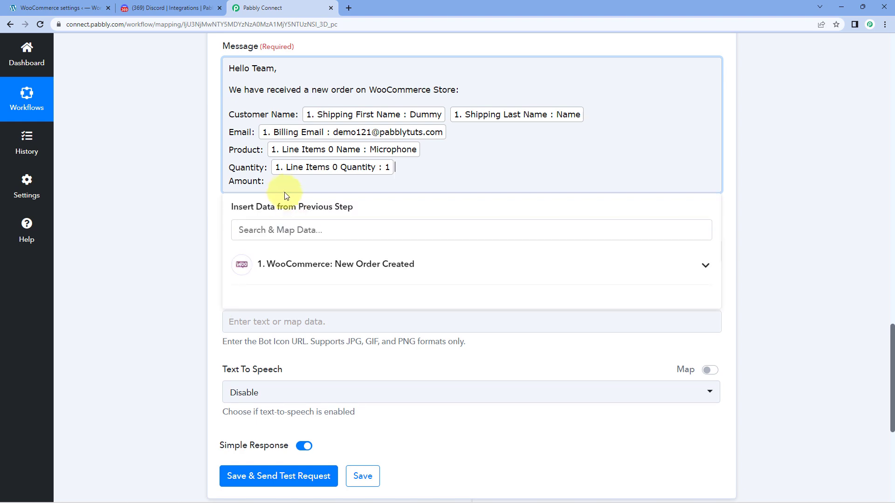
Insert the order Total after Amount:, prefixed with 'Rs.'.
{"action": "left_click", "coordinate": [262, 262]}
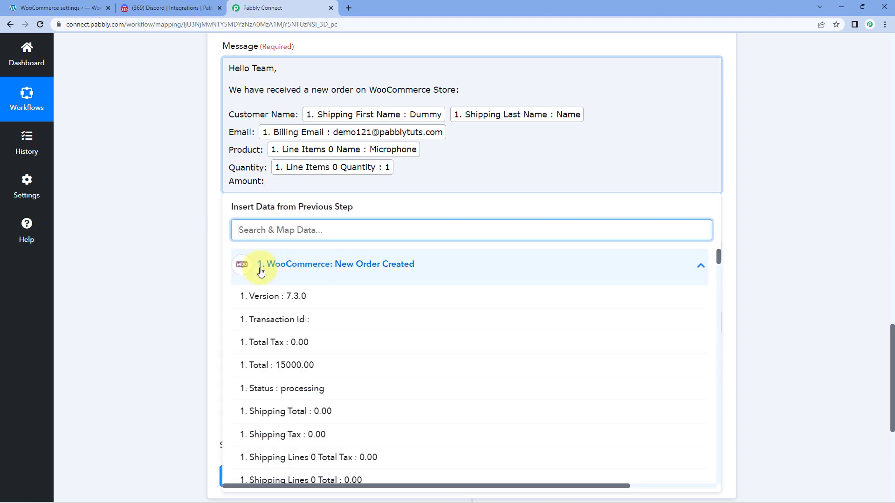
{"action": "left_click", "coordinate": [298, 370]}
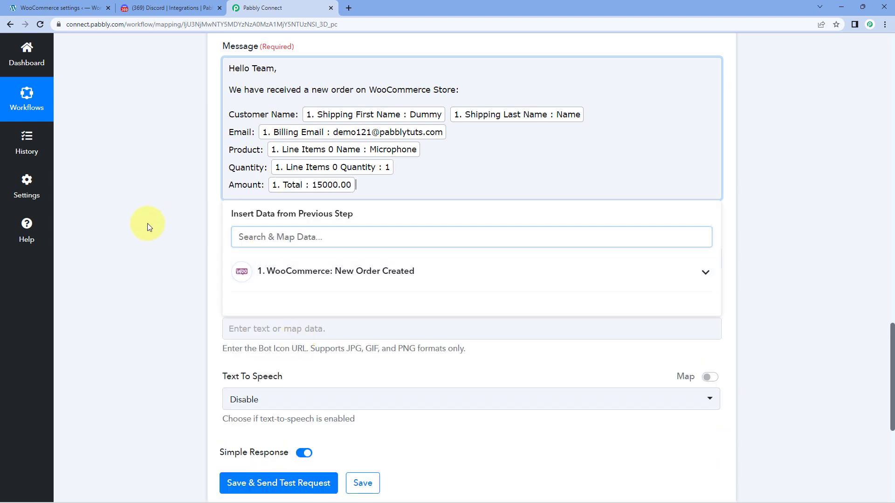
{"action": "left_click", "coordinate": [267, 185]}
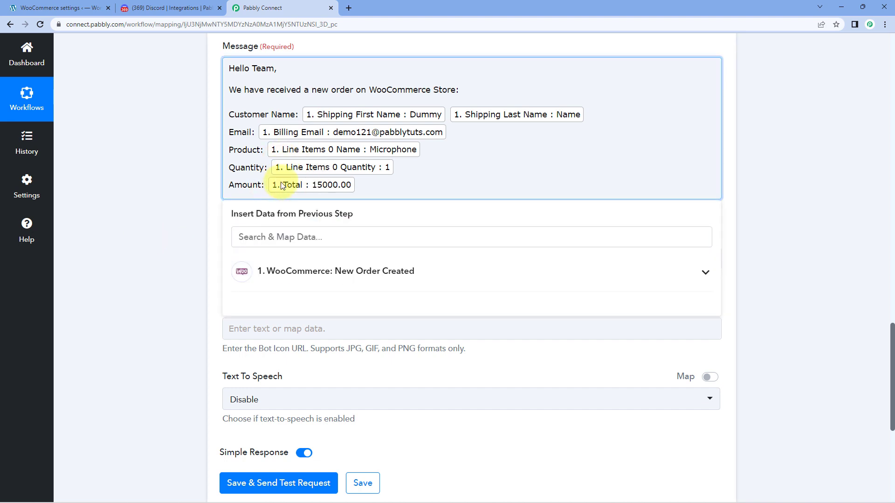
{"action": "type", "text": "Rs."}
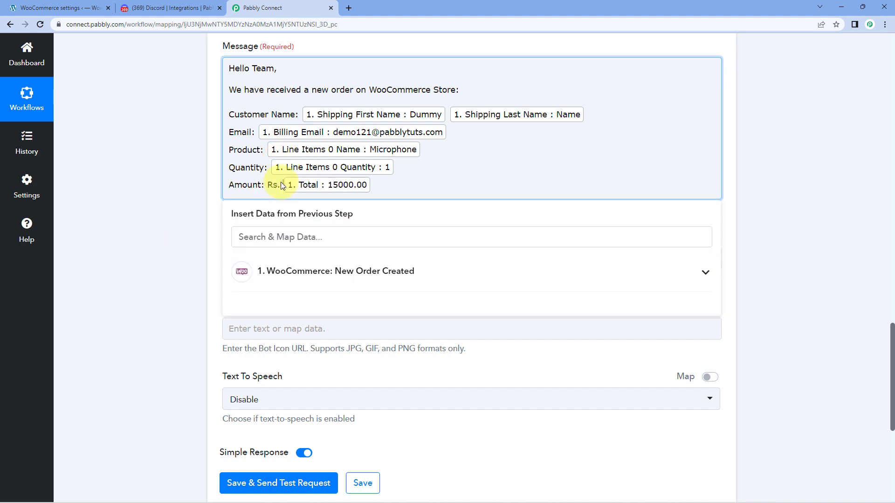
{"action": "left_click", "coordinate": [381, 185]}
{"action": "left_click", "coordinate": [161, 185]}
{"action": "scroll", "coordinate": [161, 185], "scroll_direction": "up", "scroll_amount": 2}
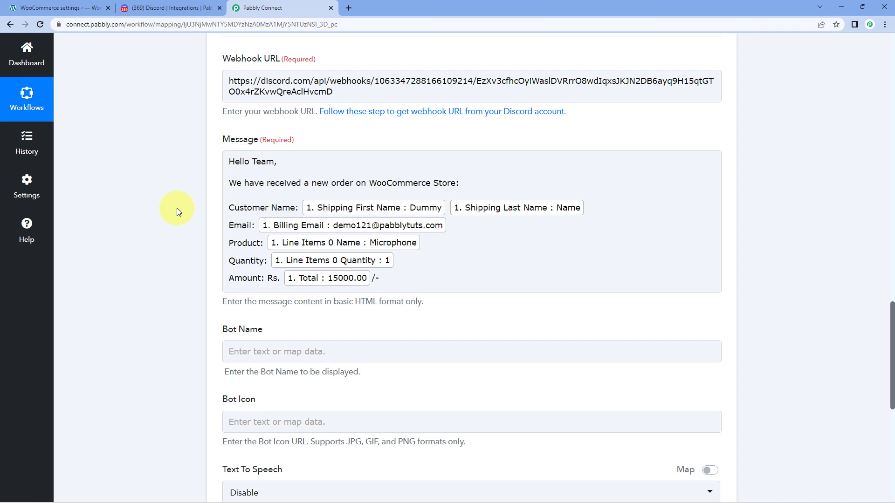
{"action": "scroll", "coordinate": [177, 208], "scroll_direction": "down", "scroll_amount": 1}
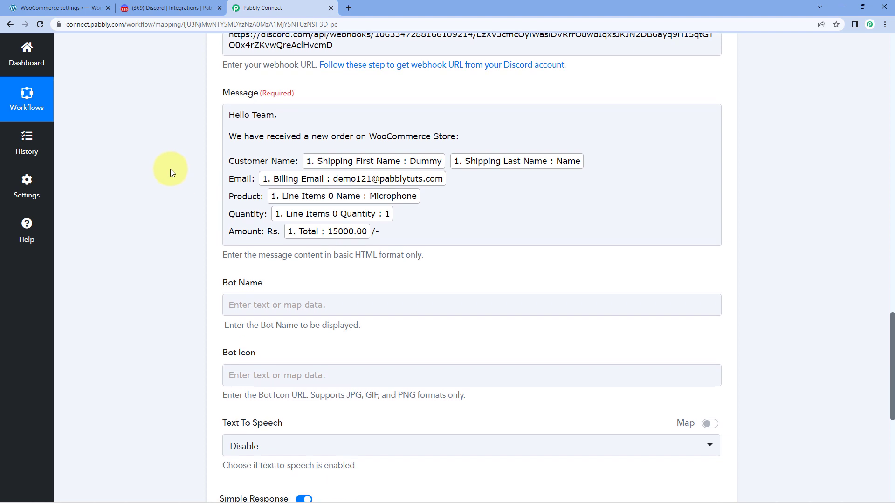
{"action": "scroll", "coordinate": [170, 169], "scroll_direction": "down", "scroll_amount": 3}
{"action": "left_click", "coordinate": [311, 156]}
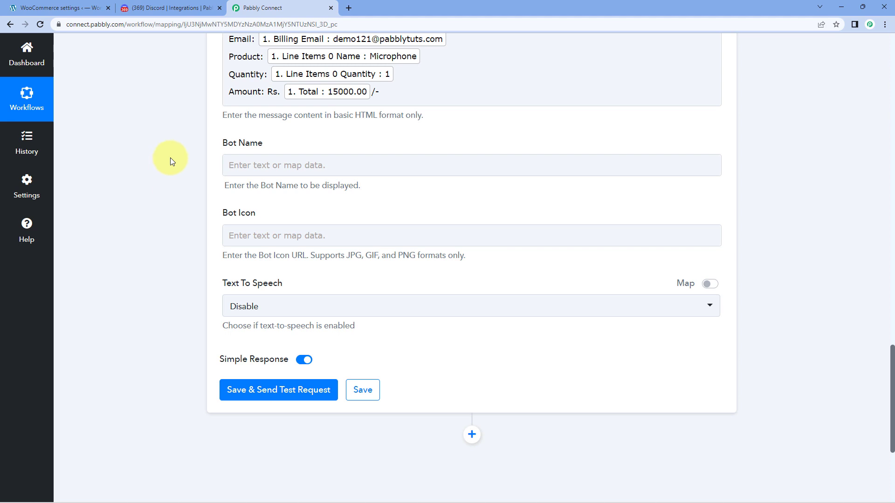
Set Bot Name to Pabbly, leave Bot Icon empty, and keep Text To Speech at Disable.
{"action": "left_click", "coordinate": [267, 170]}
{"action": "type", "text": "Pabbly"}
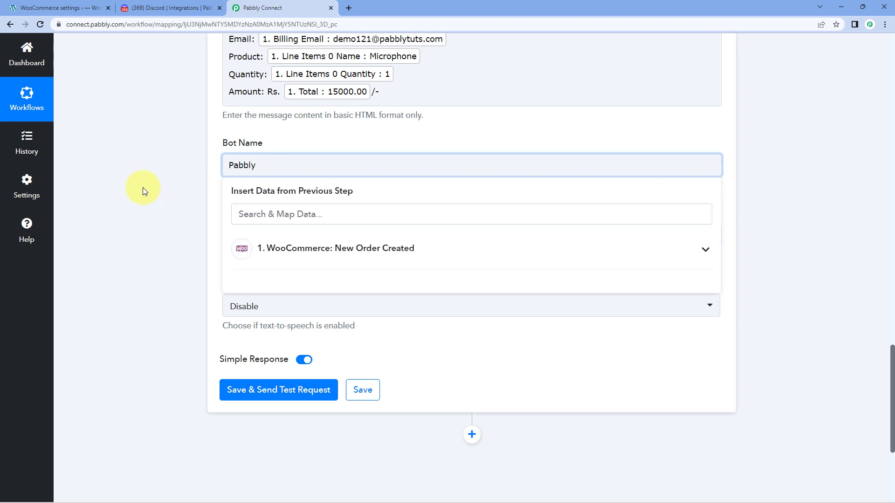
{"action": "left_click", "coordinate": [141, 186]}
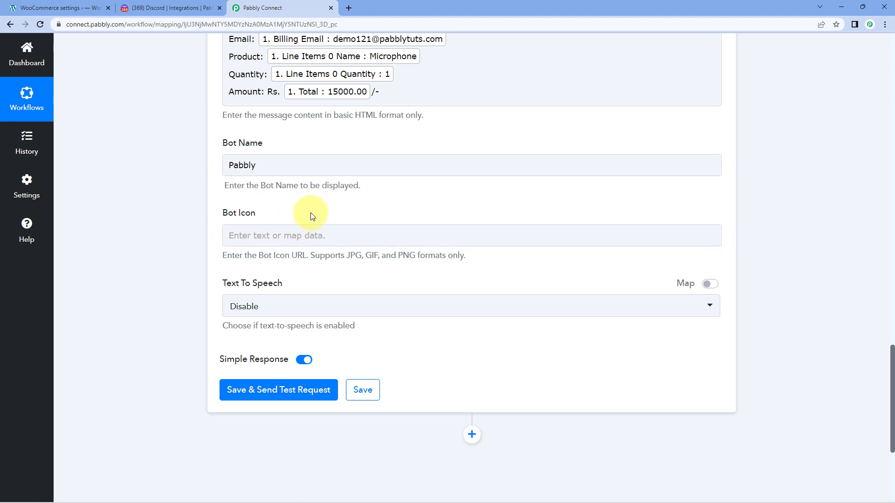
{"action": "left_click", "coordinate": [286, 232]}
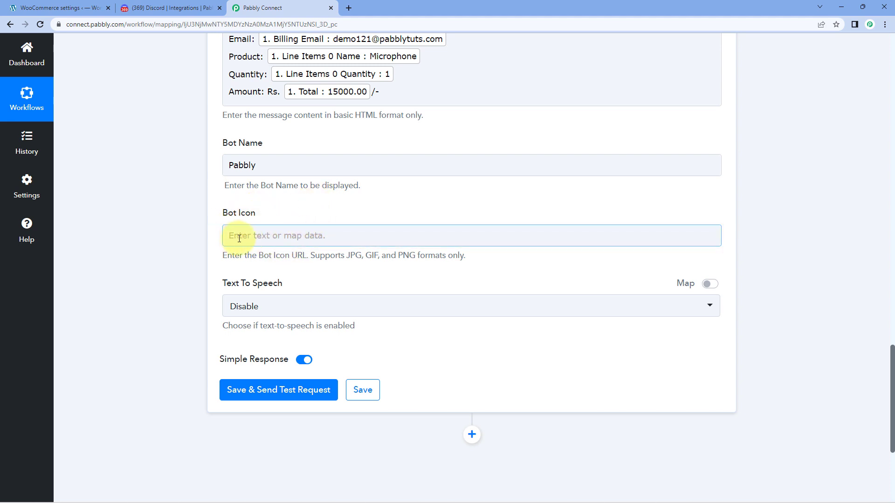
{"action": "scroll", "coordinate": [275, 215], "scroll_direction": "down", "scroll_amount": 1}
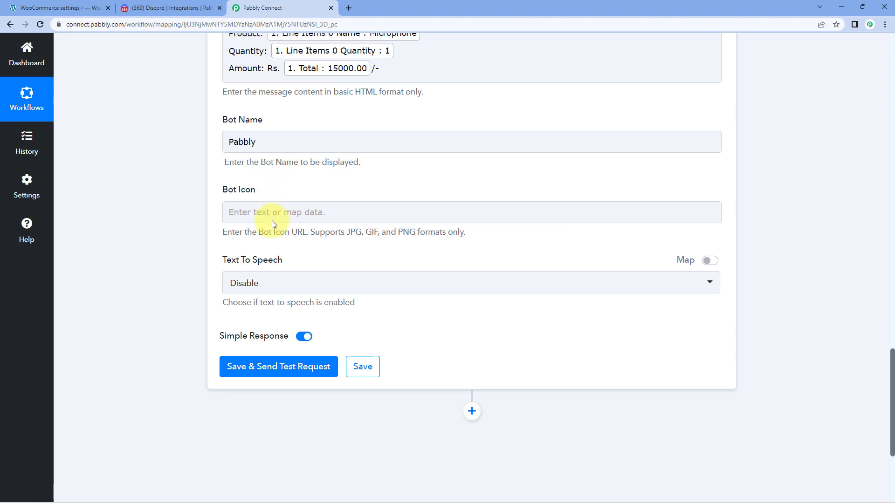
{"action": "scroll", "coordinate": [242, 193], "scroll_direction": "down", "scroll_amount": 1}
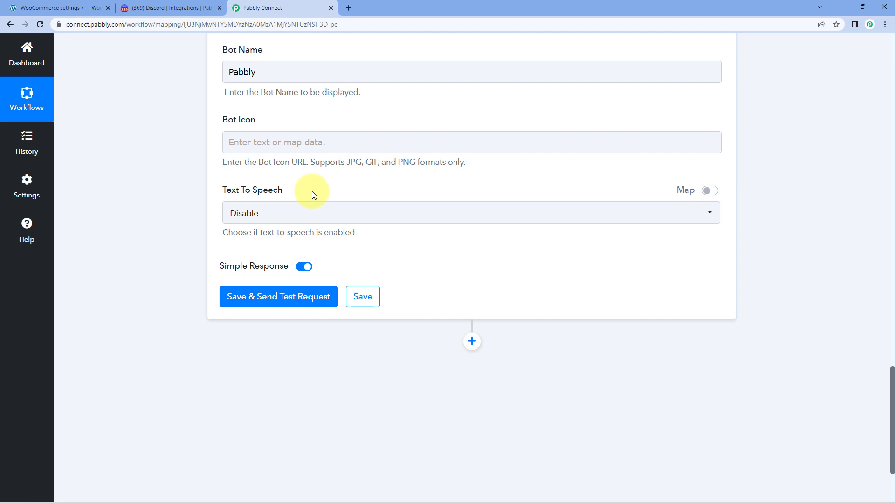
{"action": "left_click", "coordinate": [296, 208]}
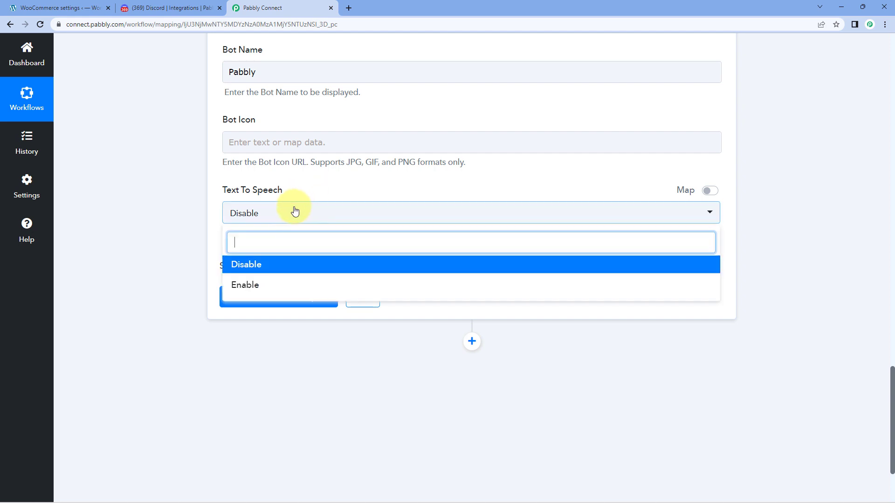
{"action": "left_click", "coordinate": [274, 264]}
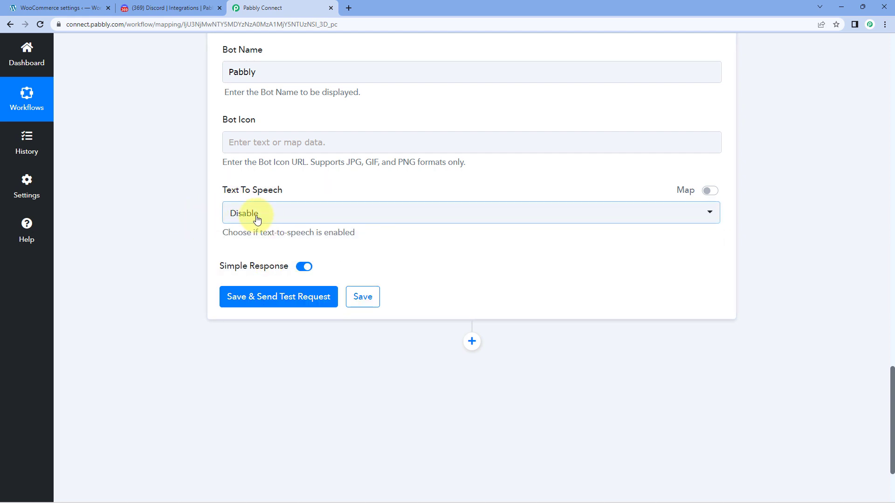
{"action": "scroll", "coordinate": [224, 212], "scroll_direction": "up", "scroll_amount": 1}
{"action": "scroll", "coordinate": [238, 183], "scroll_direction": "up", "scroll_amount": 3}
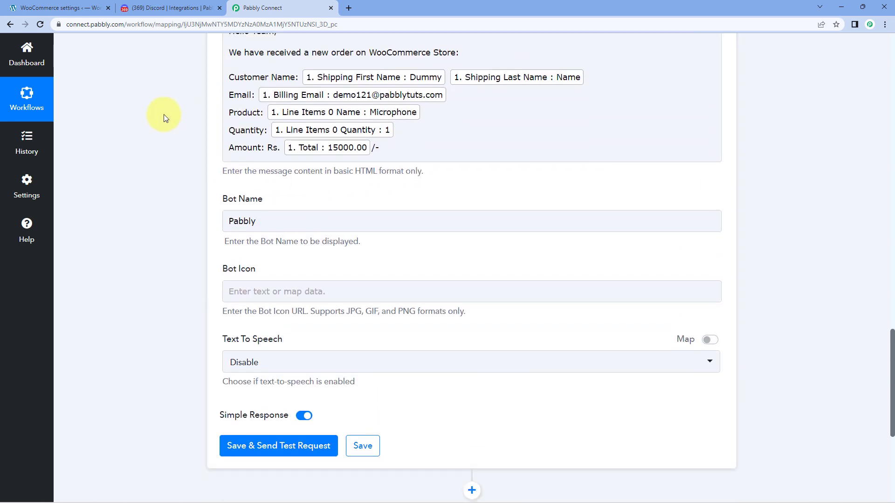
{"action": "scroll", "coordinate": [164, 114], "scroll_direction": "down", "scroll_amount": 4}
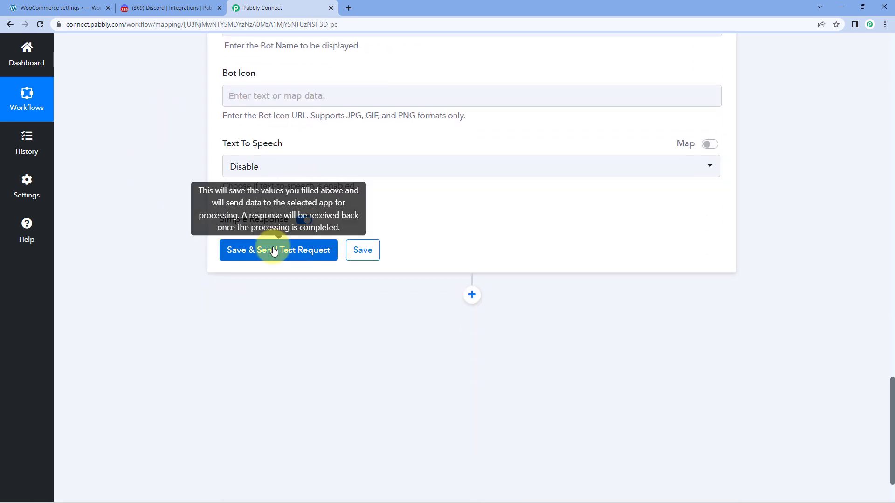
Run Save & Send Test Request and confirm the response shows HTTP Status Code 204.
{"action": "left_click", "coordinate": [289, 248]}
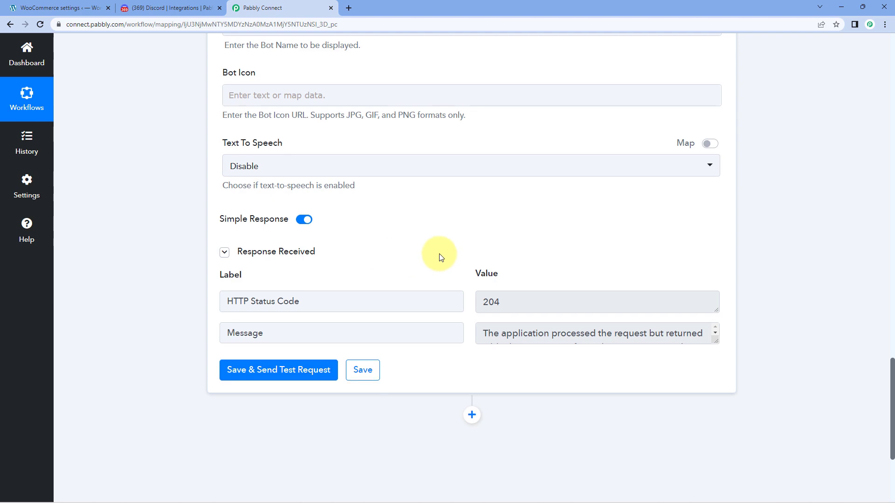
{"action": "scroll", "coordinate": [439, 254], "scroll_direction": "down", "scroll_amount": 1}
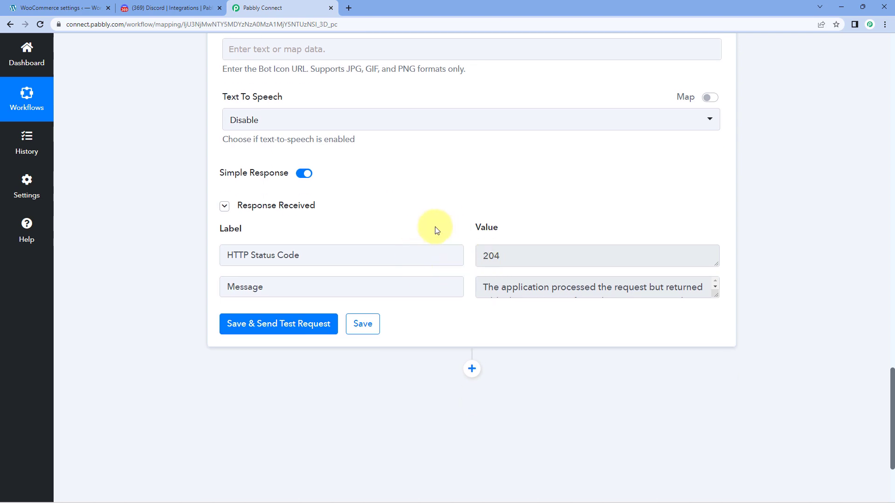
{"action": "scroll", "coordinate": [416, 263], "scroll_direction": "up", "scroll_amount": 6}
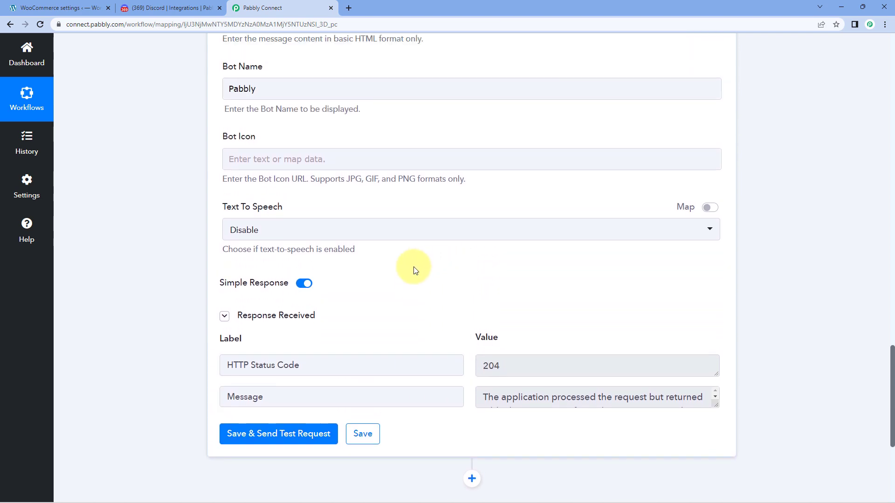
{"action": "scroll", "coordinate": [418, 261], "scroll_direction": "up", "scroll_amount": 3}
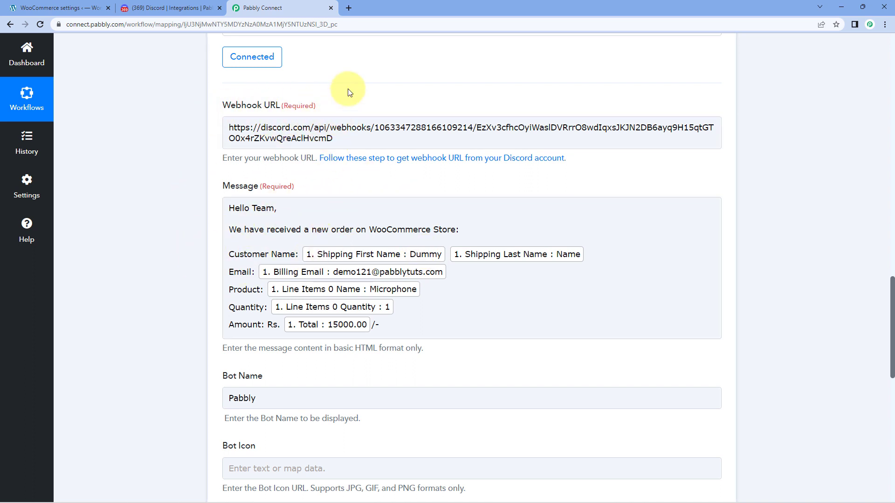
{"action": "left_click", "coordinate": [179, 10]}
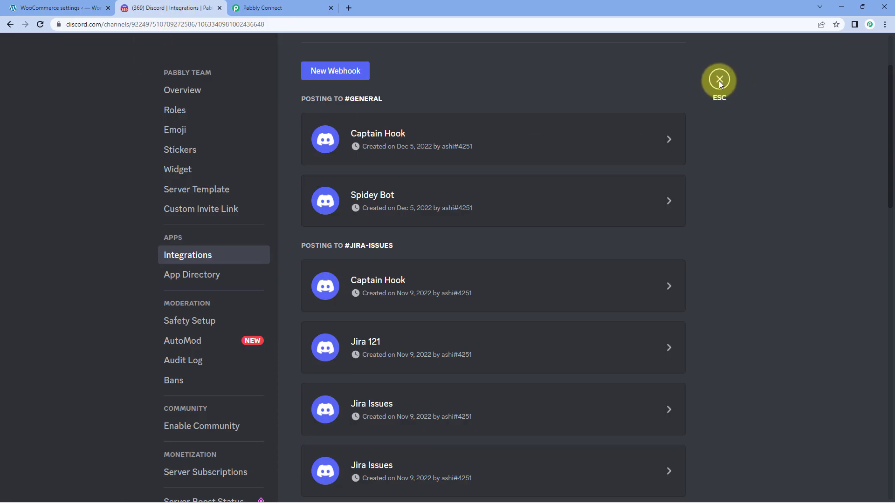
{"action": "left_click", "coordinate": [718, 79]}
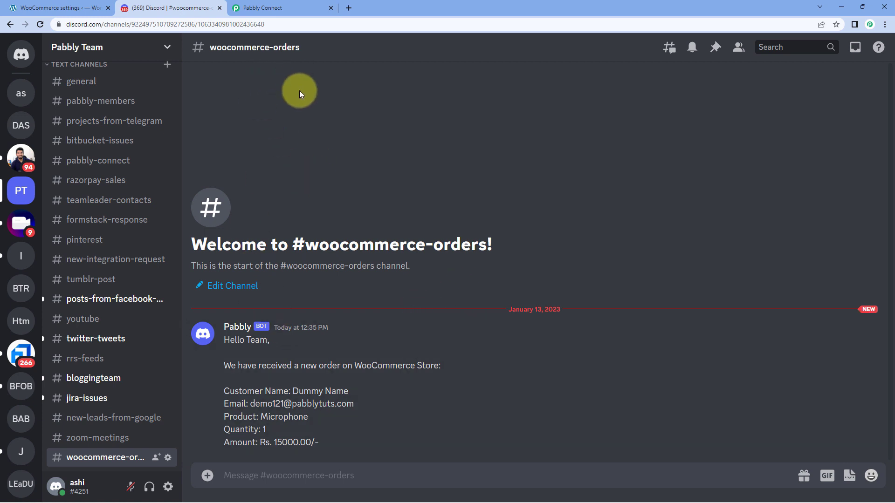
{"action": "left_click", "coordinate": [303, 6]}
{"action": "left_click", "coordinate": [189, 9]}
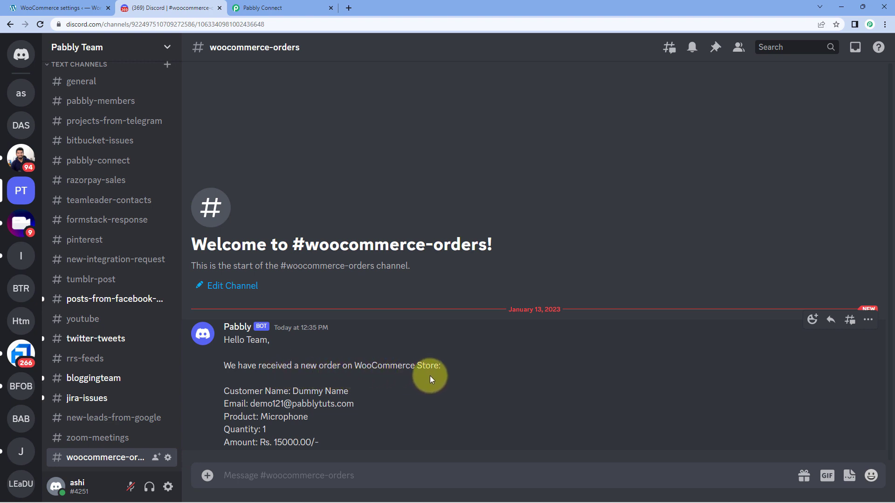
Check the bot post's customer name, email, product Microphone, quantity and amount 15000.00, then return to Pabbly.
{"action": "left_click_drag", "start_coordinate": [293, 392], "coordinate": [344, 391]}
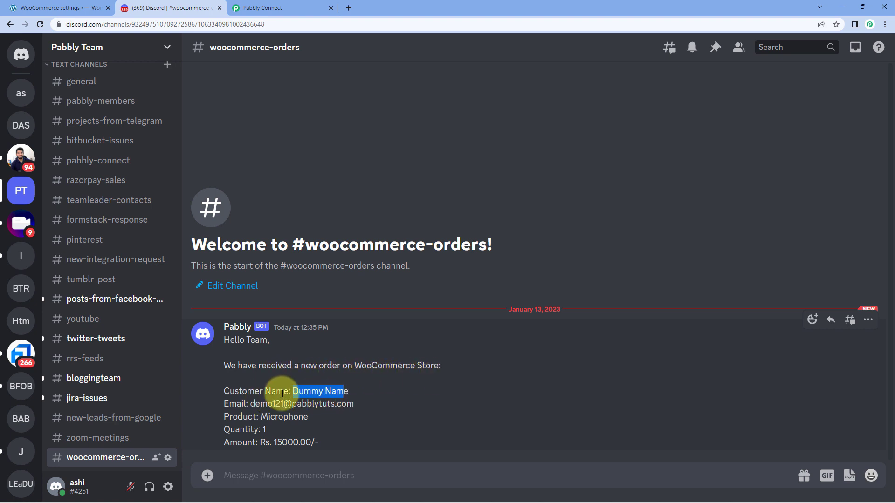
{"action": "left_click_drag", "start_coordinate": [250, 403], "coordinate": [355, 403]}
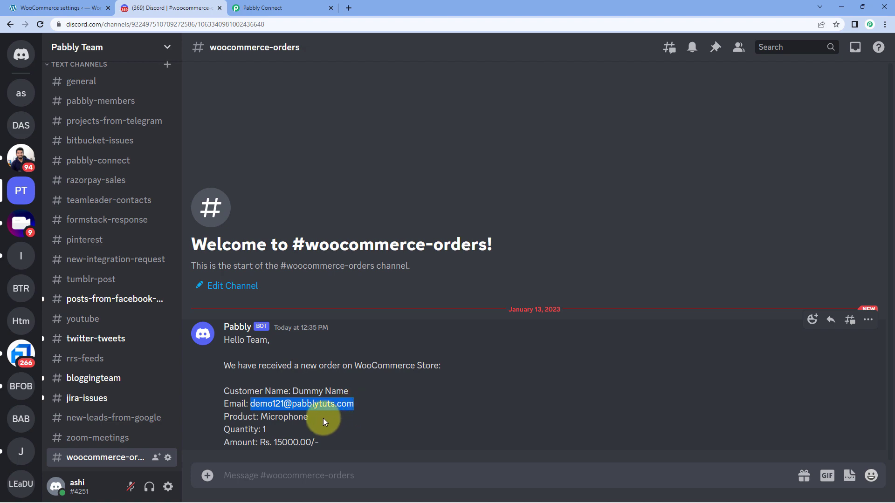
{"action": "double_click", "coordinate": [270, 423]}
{"action": "left_click_drag", "start_coordinate": [266, 429], "coordinate": [258, 429]}
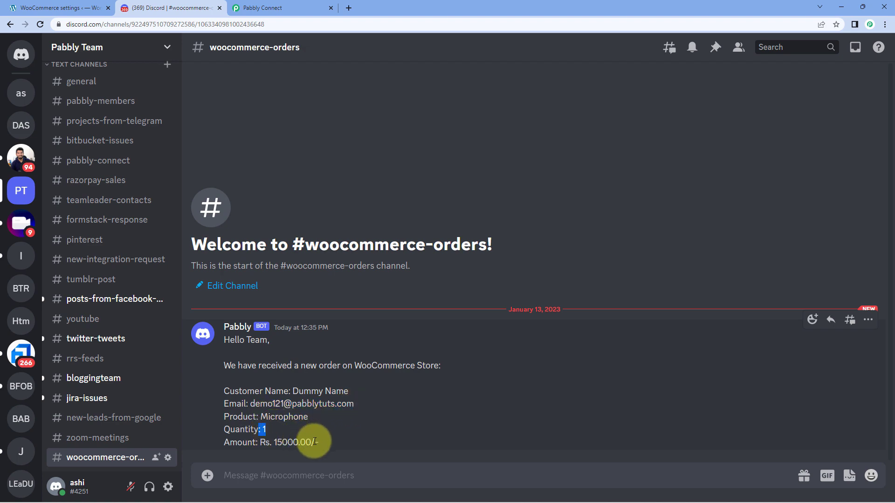
{"action": "left_click_drag", "start_coordinate": [315, 442], "coordinate": [269, 442]}
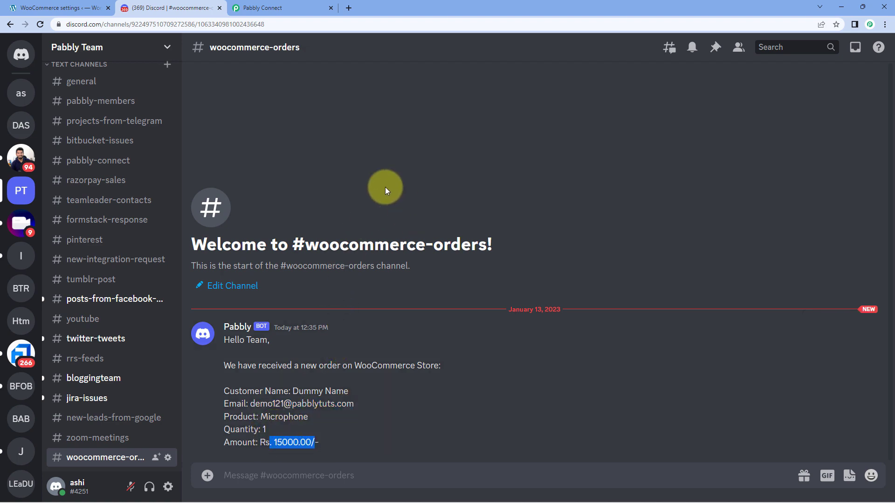
{"action": "left_click", "coordinate": [288, 8]}
{"action": "scroll", "coordinate": [742, 224], "scroll_direction": "up", "scroll_amount": 5}
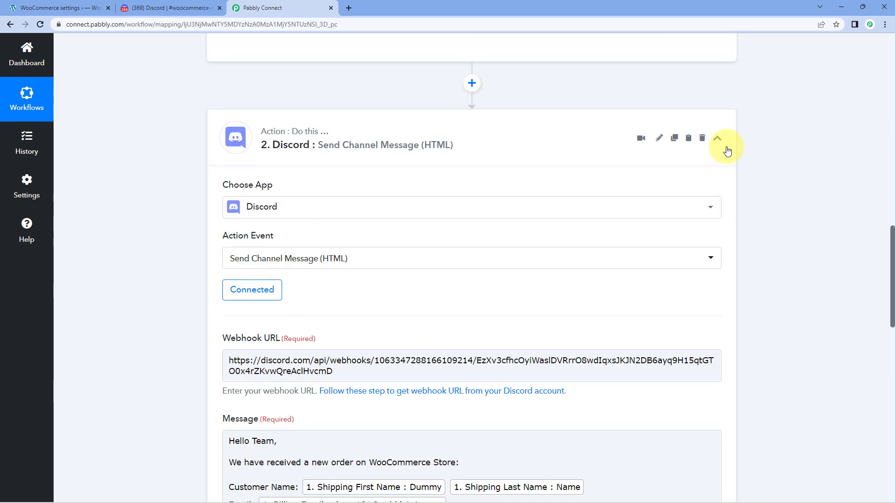
Collapse the Send Channel Message action and New Order Created trigger cards to show the workflow overview.
{"action": "left_click", "coordinate": [726, 148]}
{"action": "scroll", "coordinate": [739, 149], "scroll_direction": "up", "scroll_amount": 15}
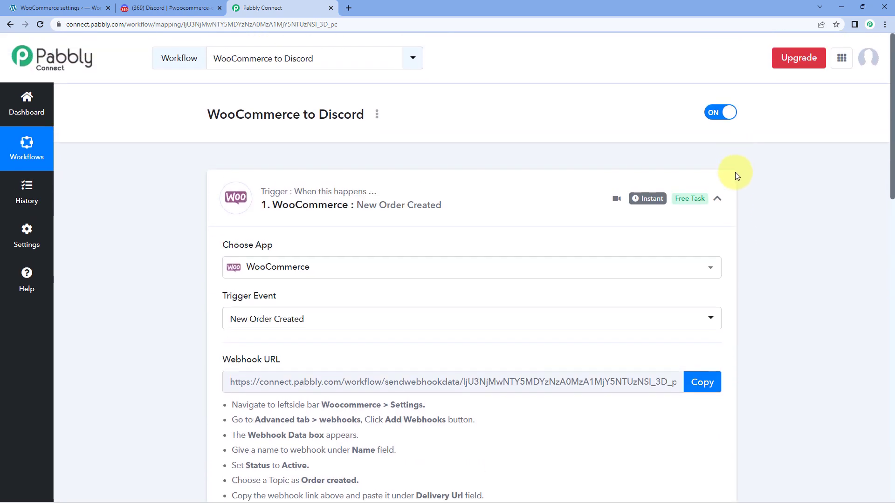
{"action": "left_click", "coordinate": [716, 198]}
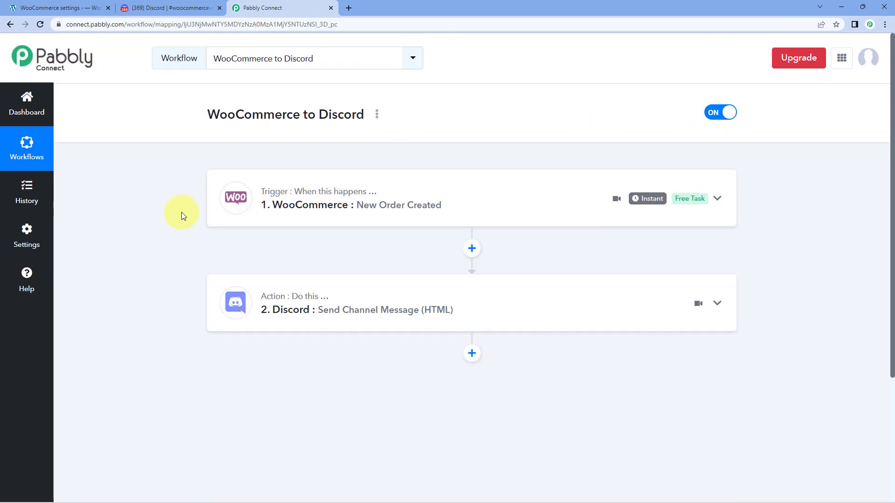
{"action": "scroll", "coordinate": [181, 233], "scroll_direction": "down", "scroll_amount": 1}
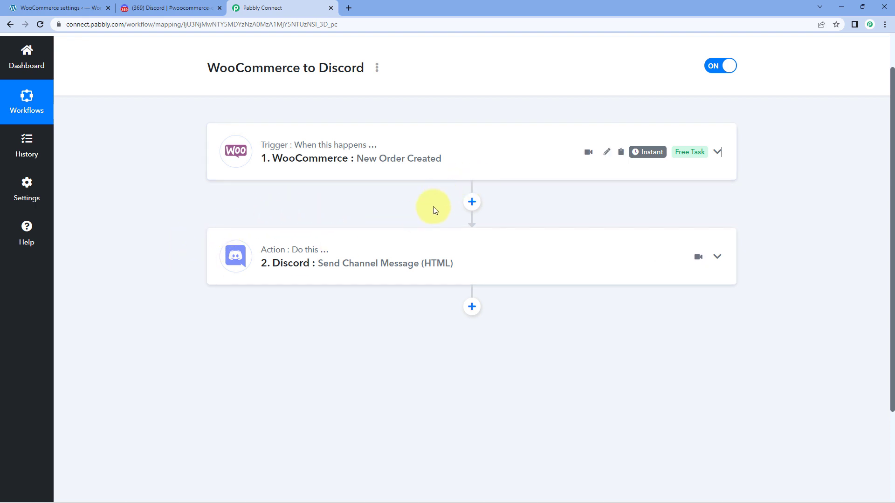
{"action": "scroll", "coordinate": [432, 206], "scroll_direction": "up", "scroll_amount": 1}
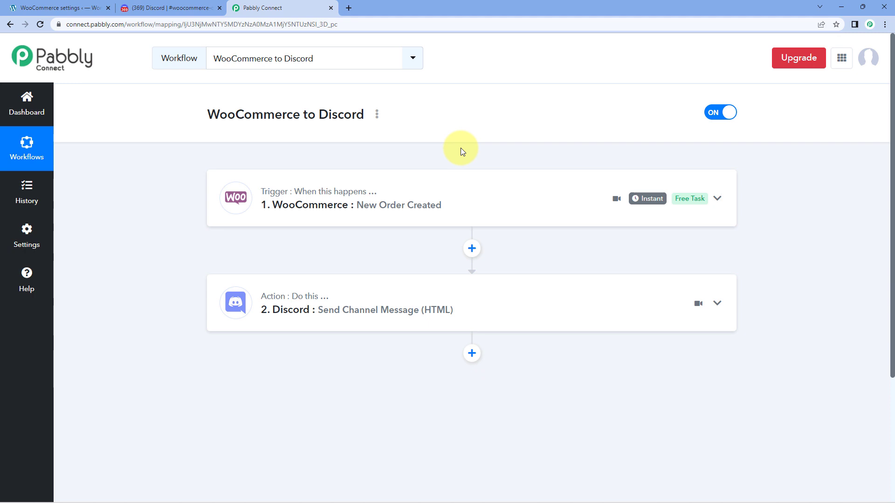
{"action": "mouse_move", "coordinate": [318, 480]}
{"action": "left_click", "coordinate": [328, 462]}
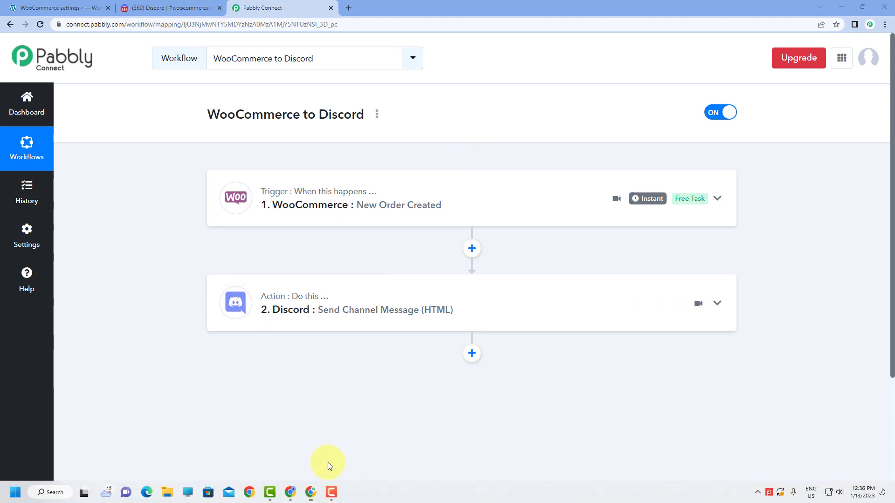
Add Iron Press to the cart, update quantity to 2 (₹800.00), and proceed to checkout.
{"action": "scroll", "coordinate": [248, 216], "scroll_direction": "up", "scroll_amount": 2}
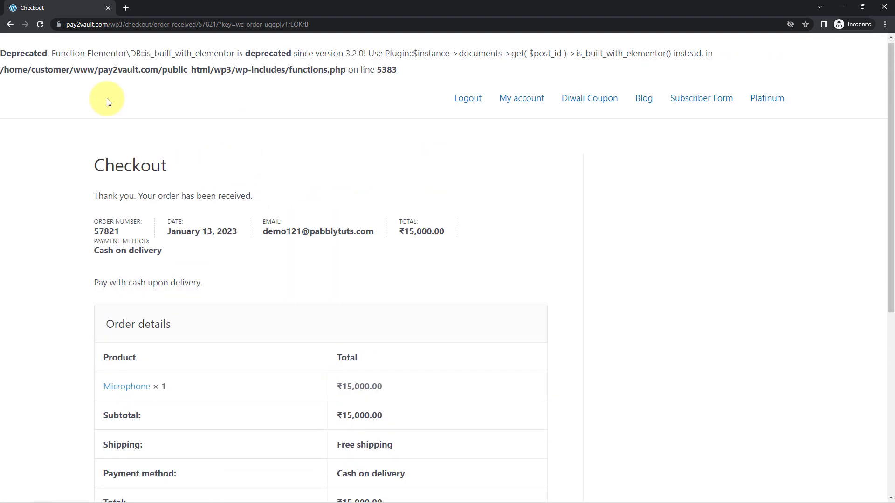
{"action": "left_click", "coordinate": [9, 25]}
{"action": "left_click", "coordinate": [9, 25]}
{"action": "scroll", "coordinate": [86, 320], "scroll_direction": "down", "scroll_amount": 1}
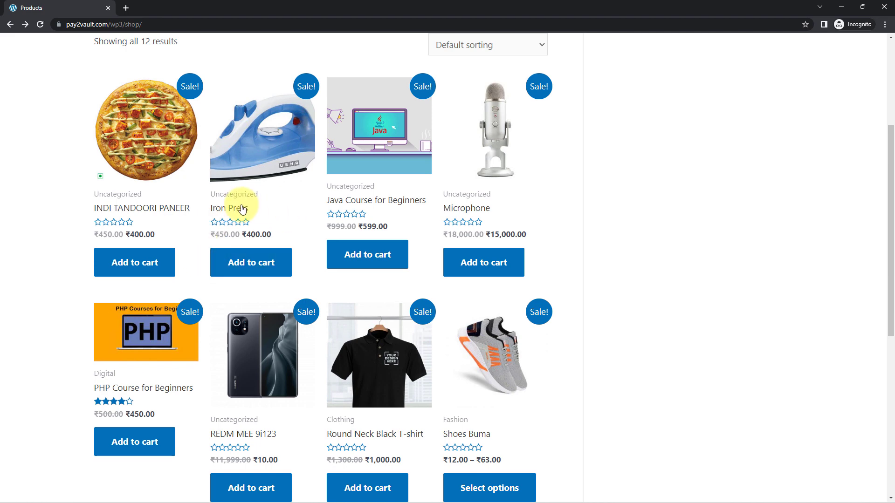
{"action": "left_click", "coordinate": [251, 273]}
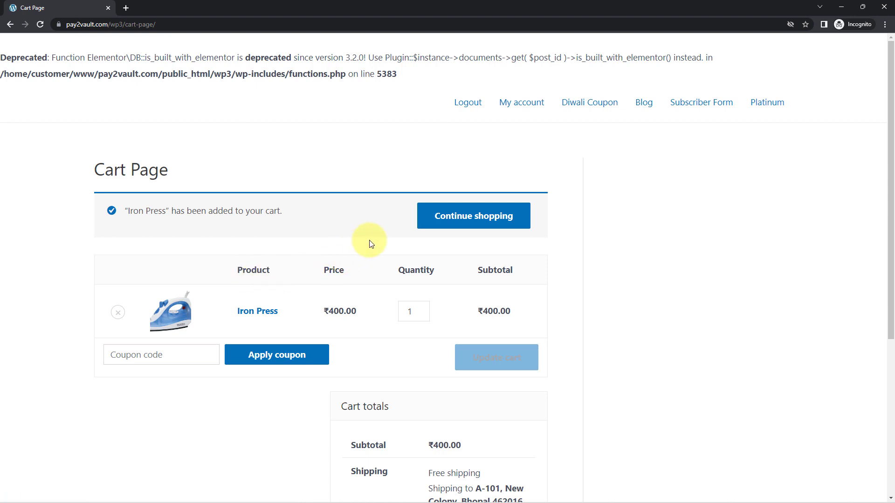
{"action": "scroll", "coordinate": [367, 242], "scroll_direction": "down", "scroll_amount": 1}
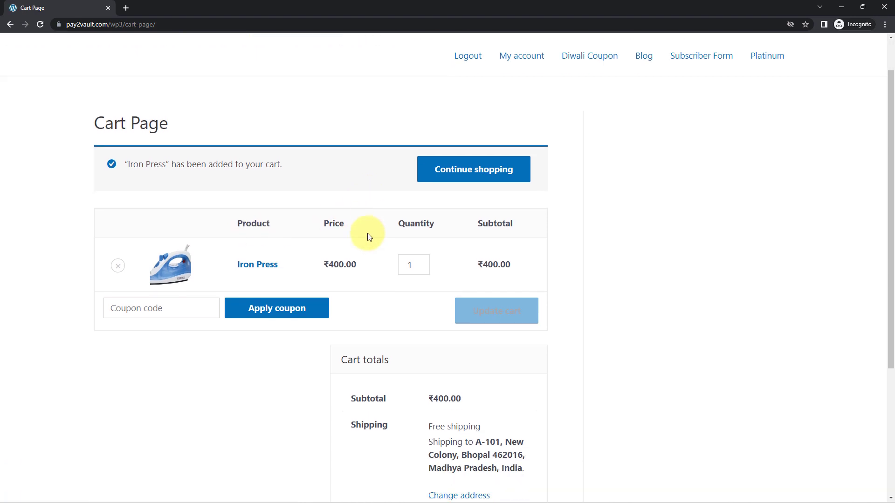
{"action": "left_click", "coordinate": [422, 261]}
{"action": "left_click", "coordinate": [509, 327]}
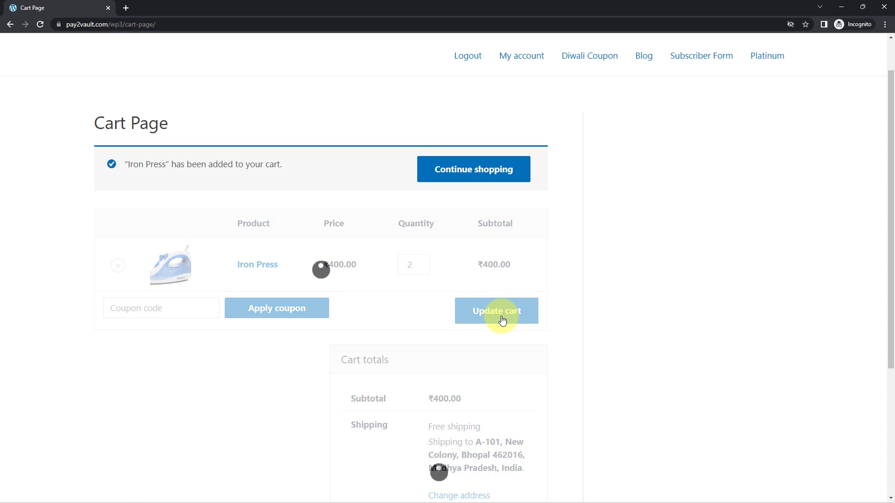
{"action": "scroll", "coordinate": [502, 319], "scroll_direction": "down", "scroll_amount": 2}
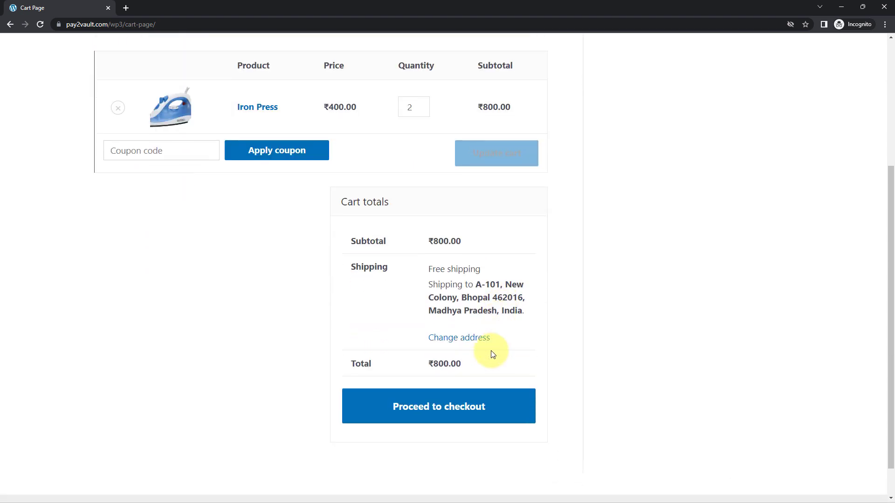
{"action": "left_click", "coordinate": [488, 396]}
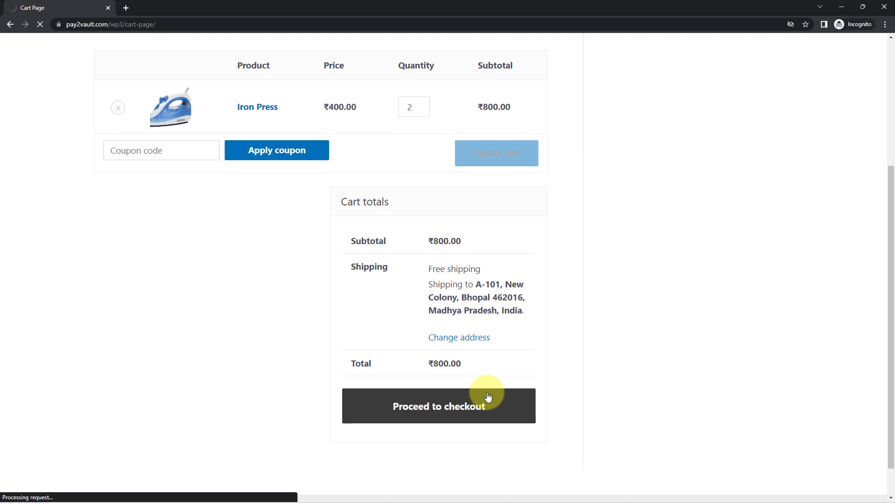
Overwrite the checkout's first and last name with the new test customer's name and change the e-mail address.
{"action": "scroll", "coordinate": [306, 302], "scroll_direction": "down", "scroll_amount": 2}
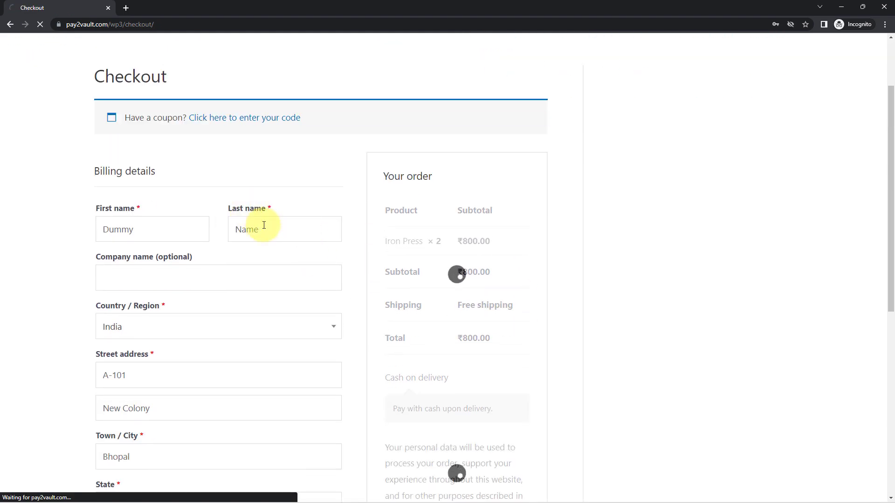
{"action": "scroll", "coordinate": [222, 235], "scroll_direction": "down", "scroll_amount": 1}
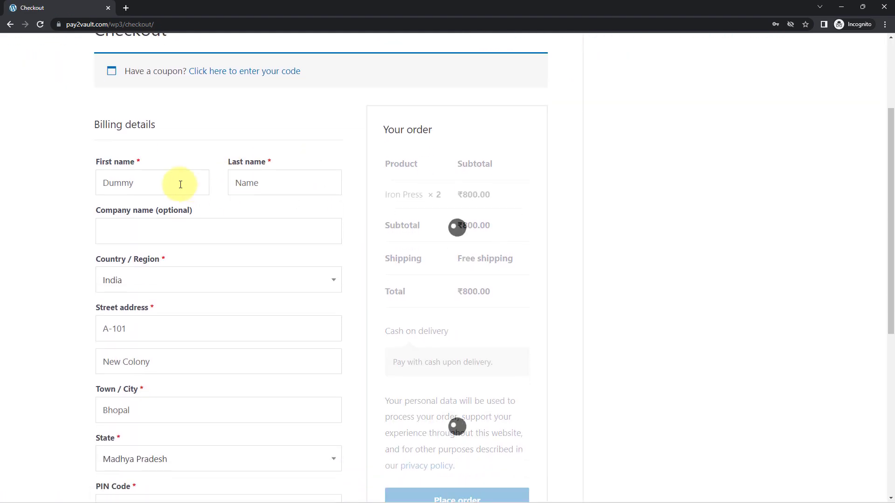
{"action": "left_click_drag", "start_coordinate": [179, 182], "coordinate": [1, 187]}
{"action": "type", "text": "Test"}
{"action": "key", "text": "Tab"}
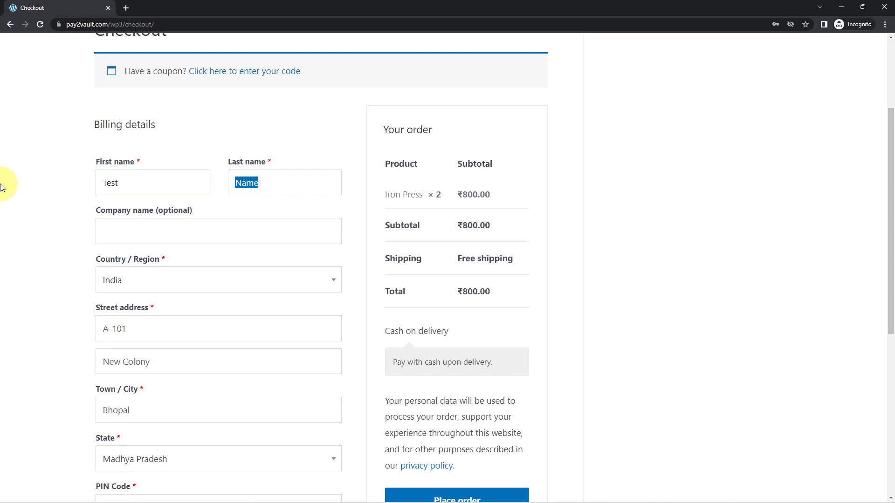
{"action": "type", "text": "User"}
{"action": "scroll", "coordinate": [35, 250], "scroll_direction": "down", "scroll_amount": 4}
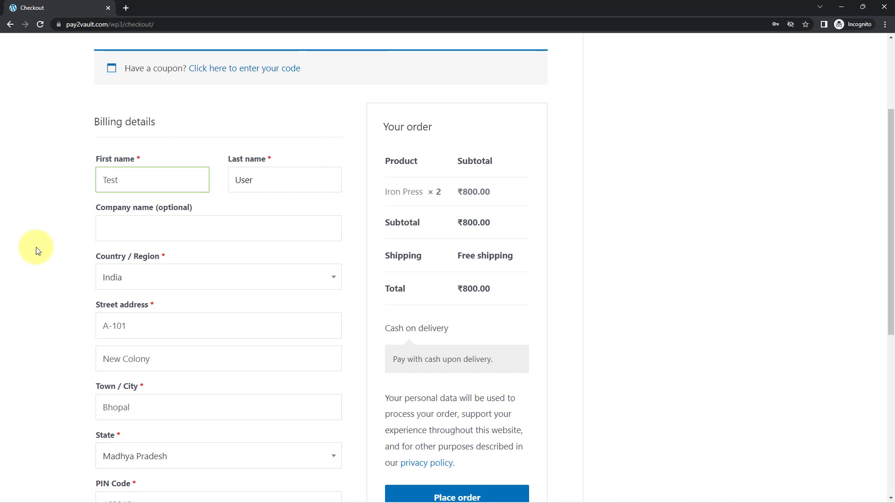
{"action": "scroll", "coordinate": [177, 234], "scroll_direction": "down", "scroll_amount": 2}
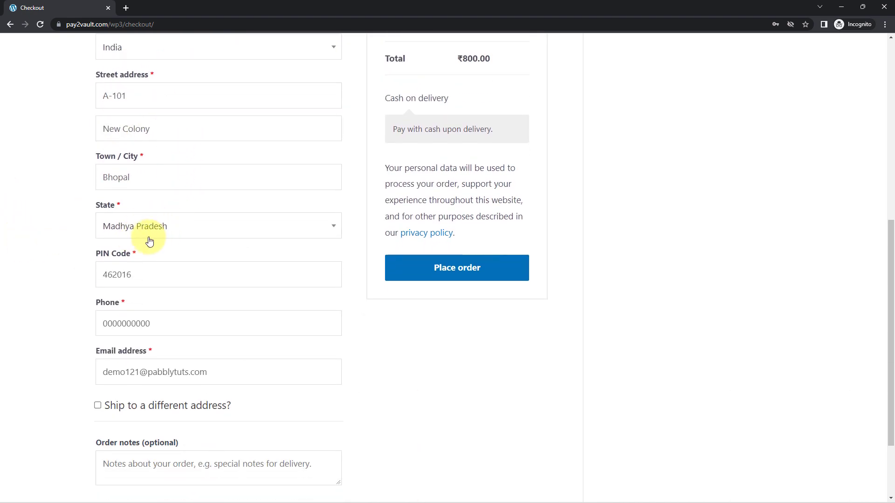
{"action": "double_click", "coordinate": [140, 325]}
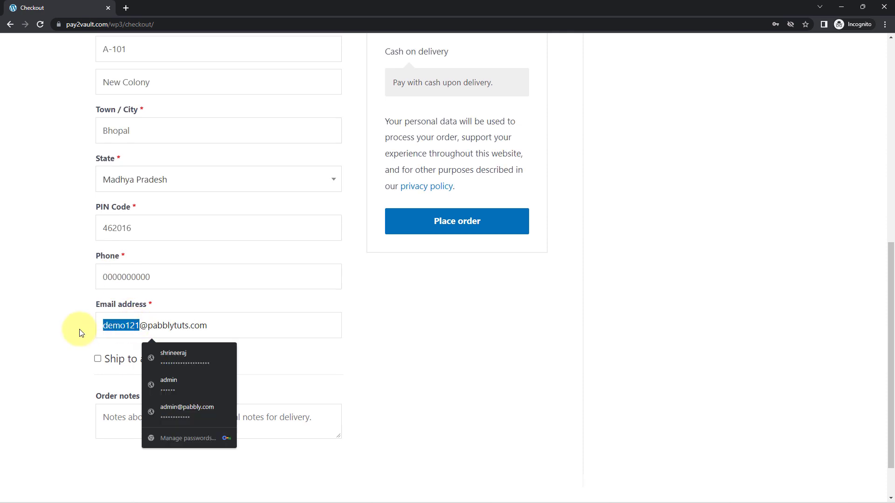
{"action": "type", "text": "test101"}
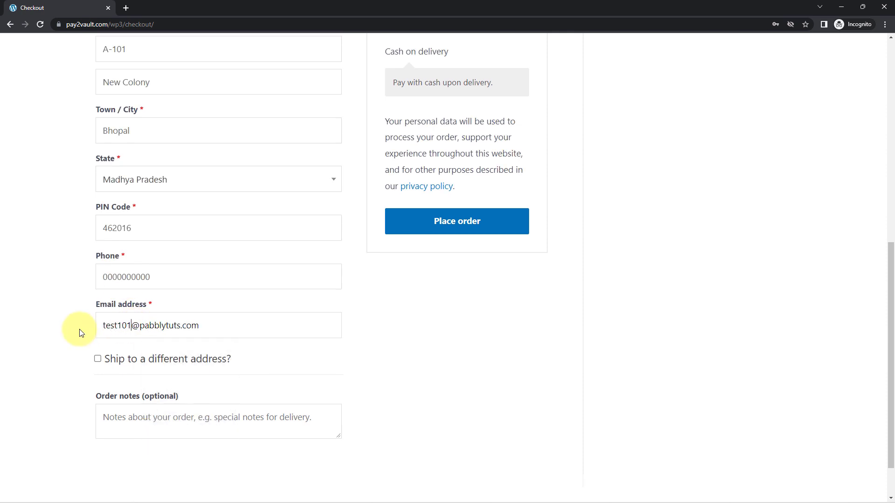
Review the order (2 Iron Press, ₹800.00 total) and place it as order 57826 with cash on delivery.
{"action": "scroll", "coordinate": [79, 329], "scroll_direction": "up", "scroll_amount": 5}
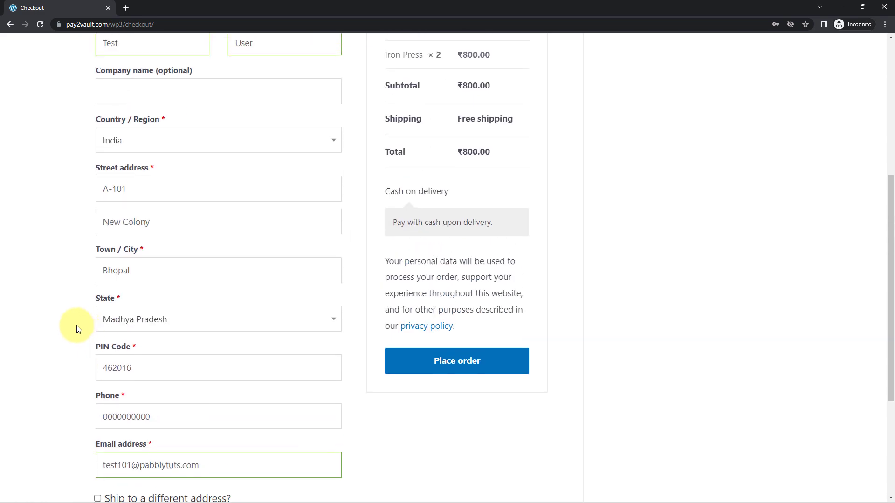
{"action": "scroll", "coordinate": [145, 326], "scroll_direction": "up", "scroll_amount": 2}
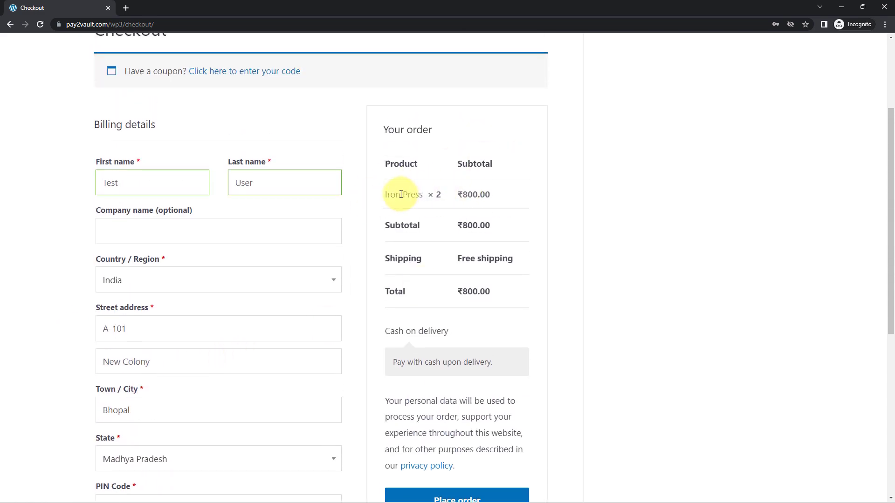
{"action": "left_click_drag", "start_coordinate": [390, 194], "coordinate": [435, 194]}
{"action": "left_click", "coordinate": [439, 198]}
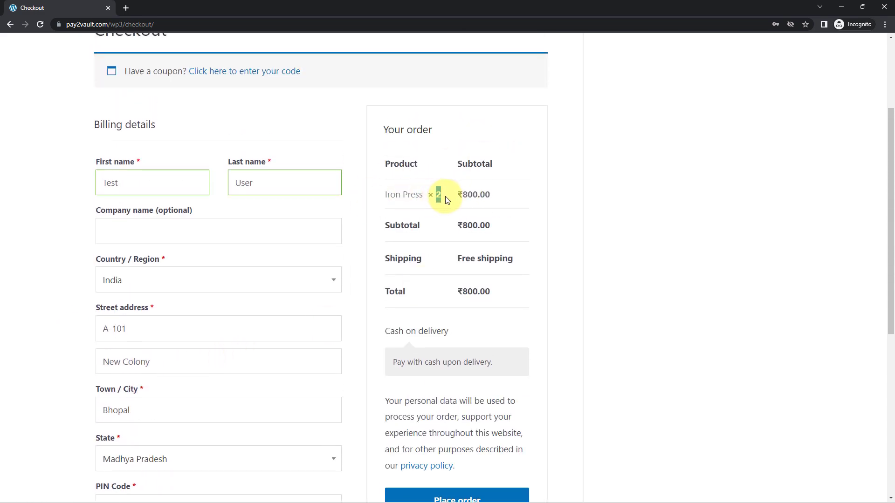
{"action": "triple_click", "coordinate": [480, 293]}
{"action": "left_click", "coordinate": [625, 295]}
{"action": "scroll", "coordinate": [511, 281], "scroll_direction": "down", "scroll_amount": 3}
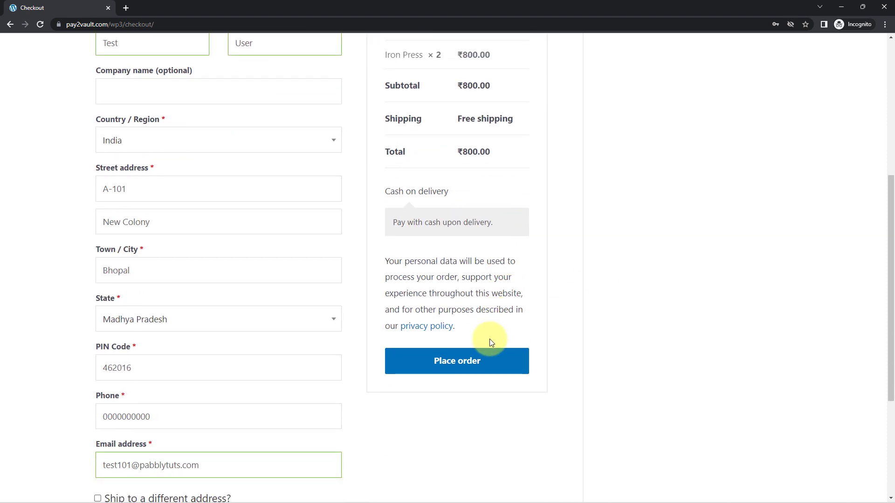
{"action": "left_click", "coordinate": [495, 365]}
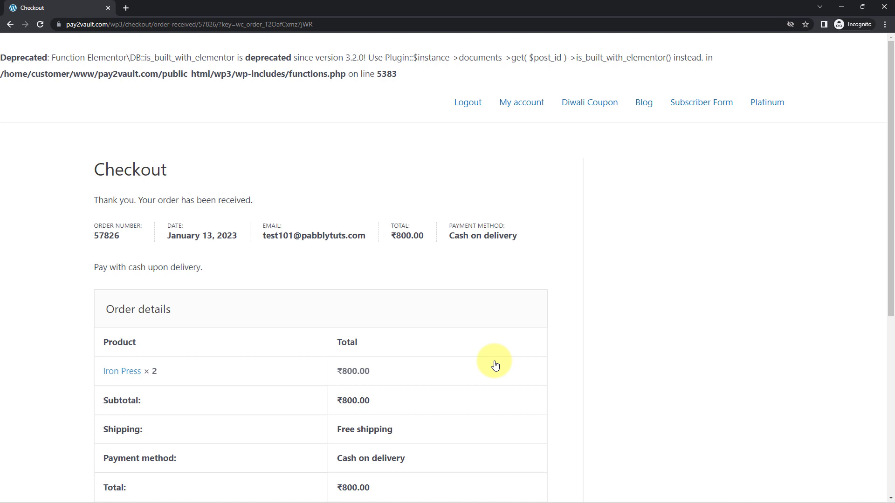
{"action": "scroll", "coordinate": [499, 363], "scroll_direction": "down", "scroll_amount": 3}
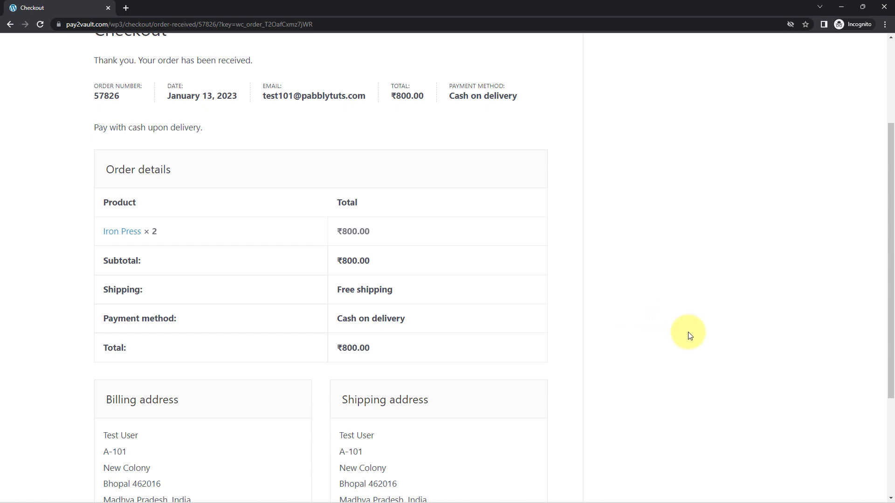
Minimize the store and bring up Discord's #woocommerce-orders channel.
{"action": "left_click", "coordinate": [841, 6]}
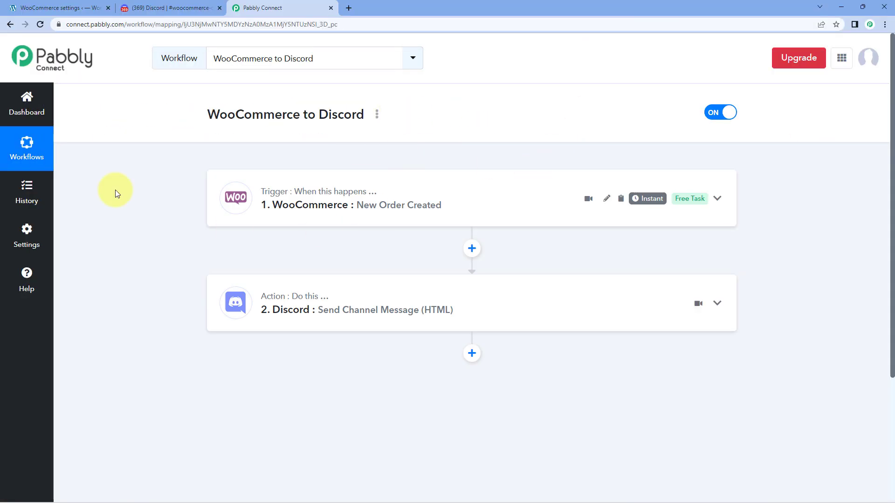
{"action": "left_click", "coordinate": [168, 7]}
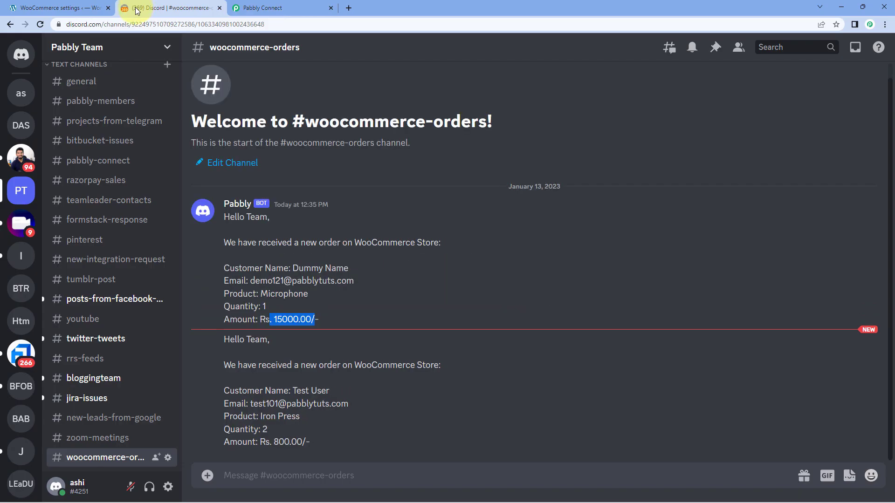
{"action": "left_click", "coordinate": [359, 310]}
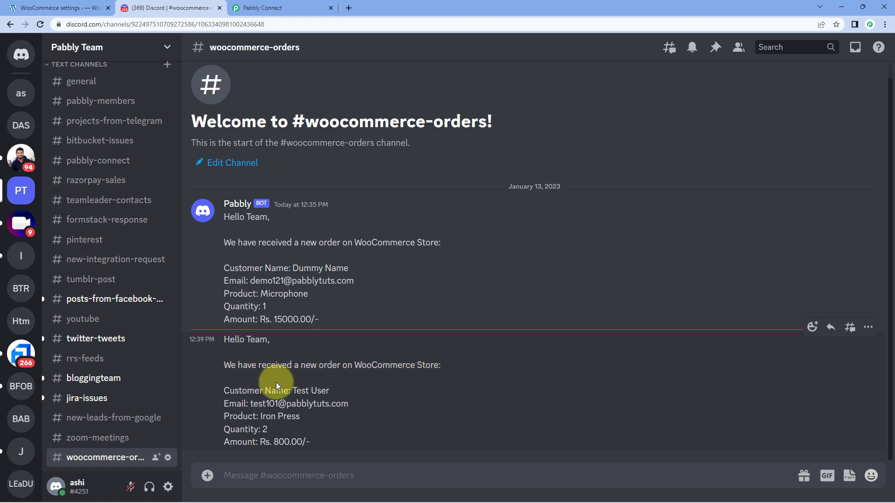
Check the second bot post's customer, e-mail, 2 Iron Press and Rs. 800.00/-, then return to Pabbly Connect.
{"action": "left_click_drag", "start_coordinate": [293, 390], "coordinate": [250, 403]}
{"action": "left_click_drag", "start_coordinate": [312, 415], "coordinate": [276, 443]}
{"action": "left_click", "coordinate": [315, 431]}
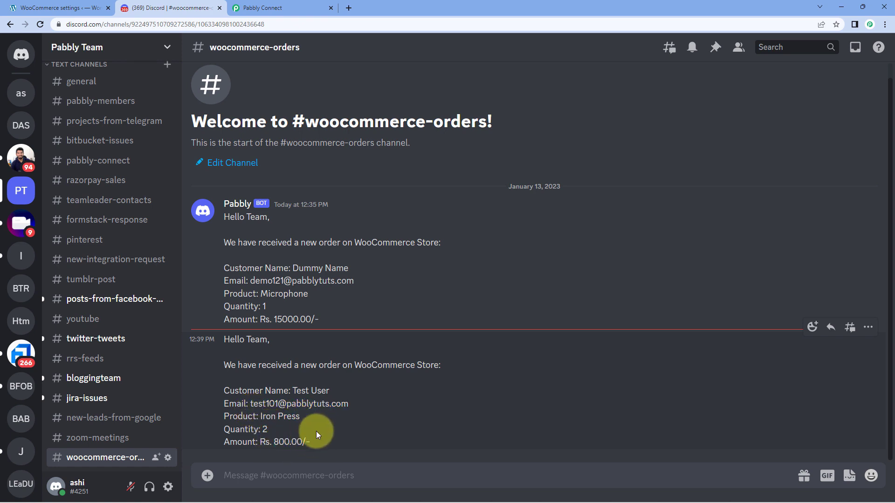
{"action": "left_click", "coordinate": [291, 7]}
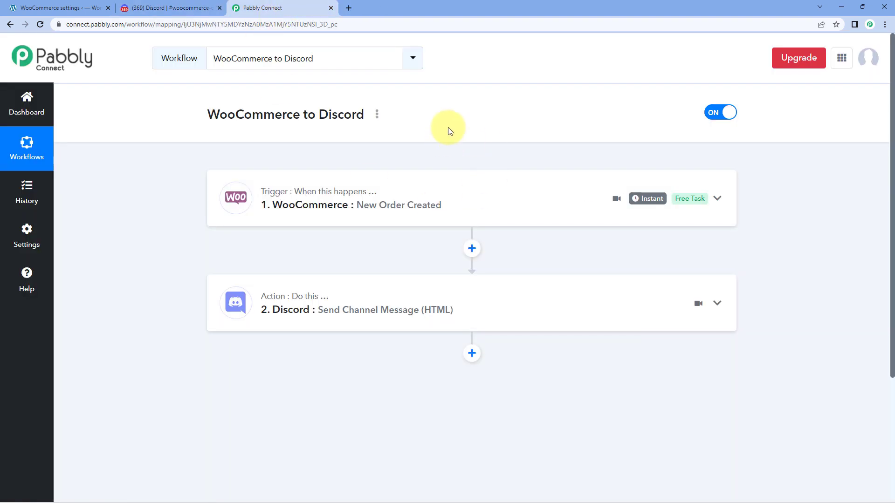